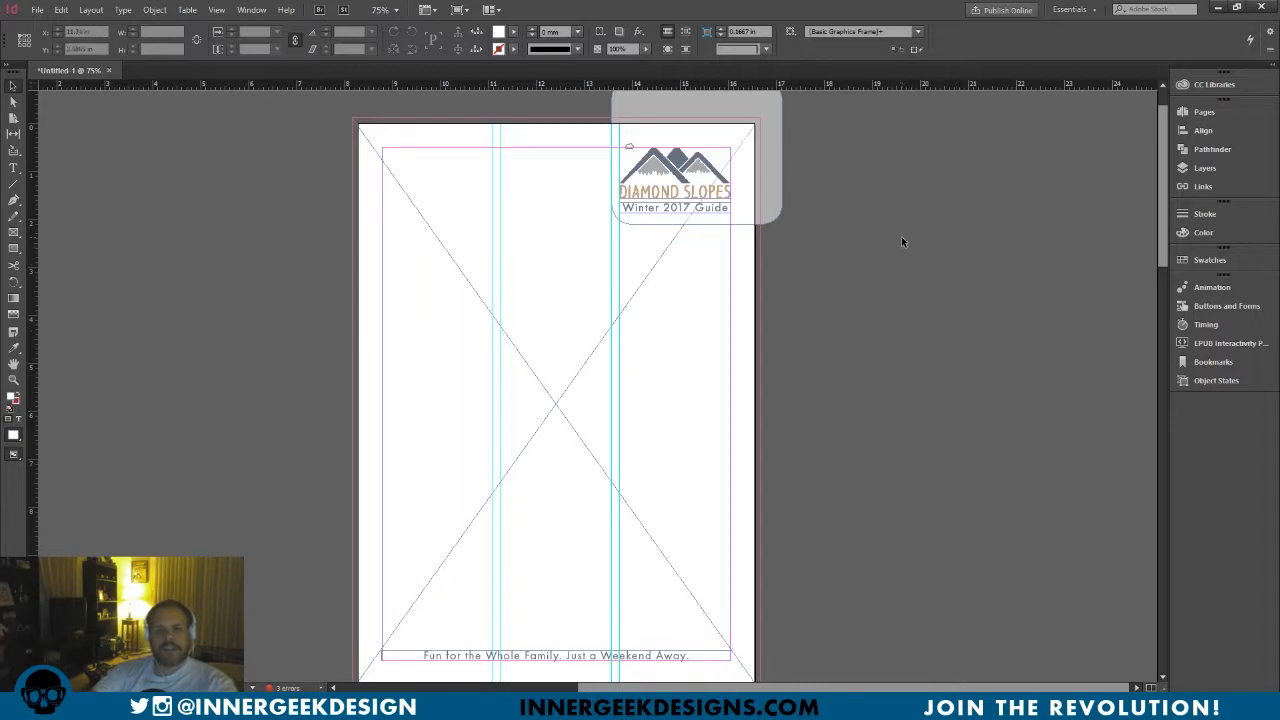
# Look through the cover, the inside spread and the back page of the brochure layout.
pyautogui.scroll(-6, 904, 240)
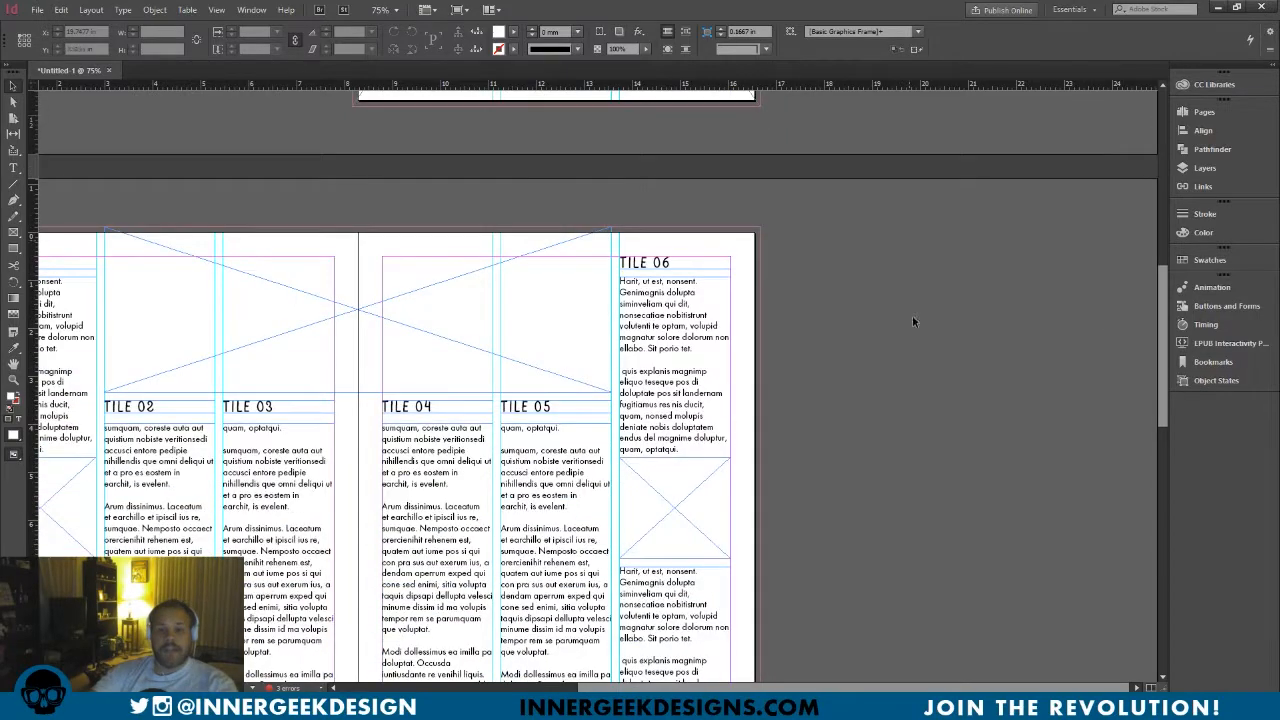
pyautogui.moveTo(940, 401); pyautogui.dragTo(1104, 276)
pyautogui.moveTo(990, 334); pyautogui.dragTo(1037, 291)
pyautogui.scroll(-10, 1037, 291)
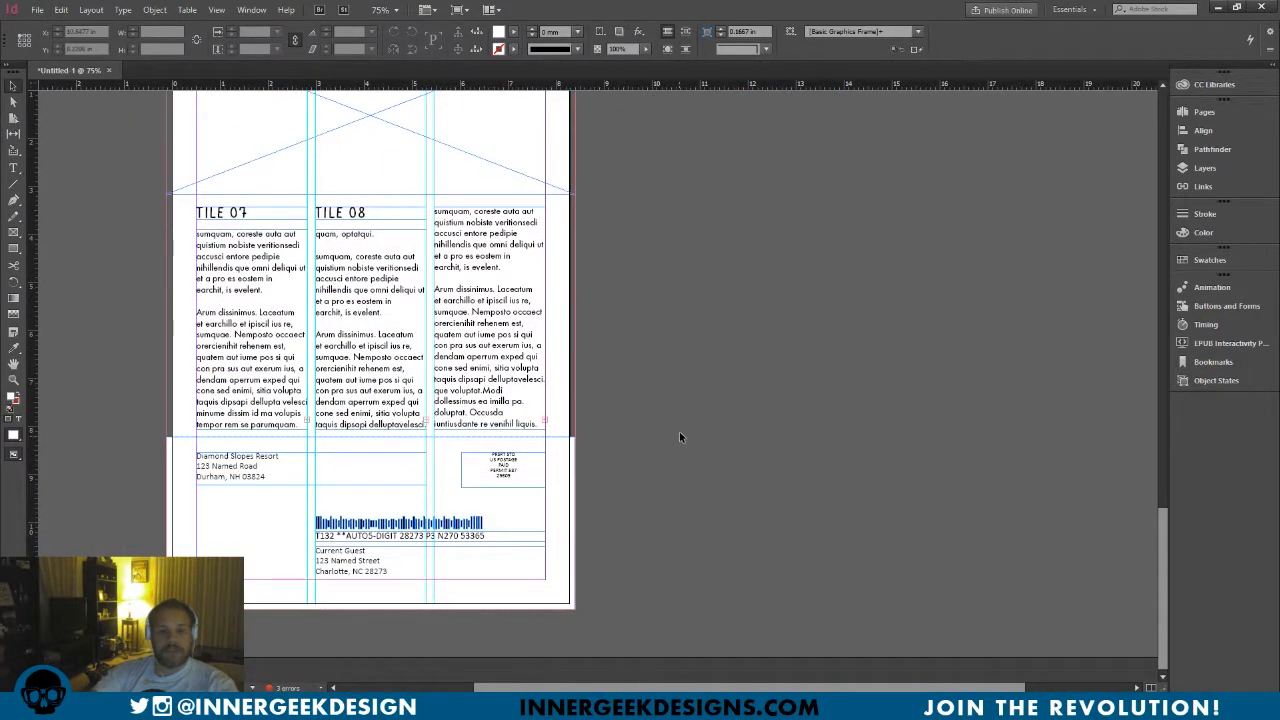
pyautogui.scroll(10, 679, 431)
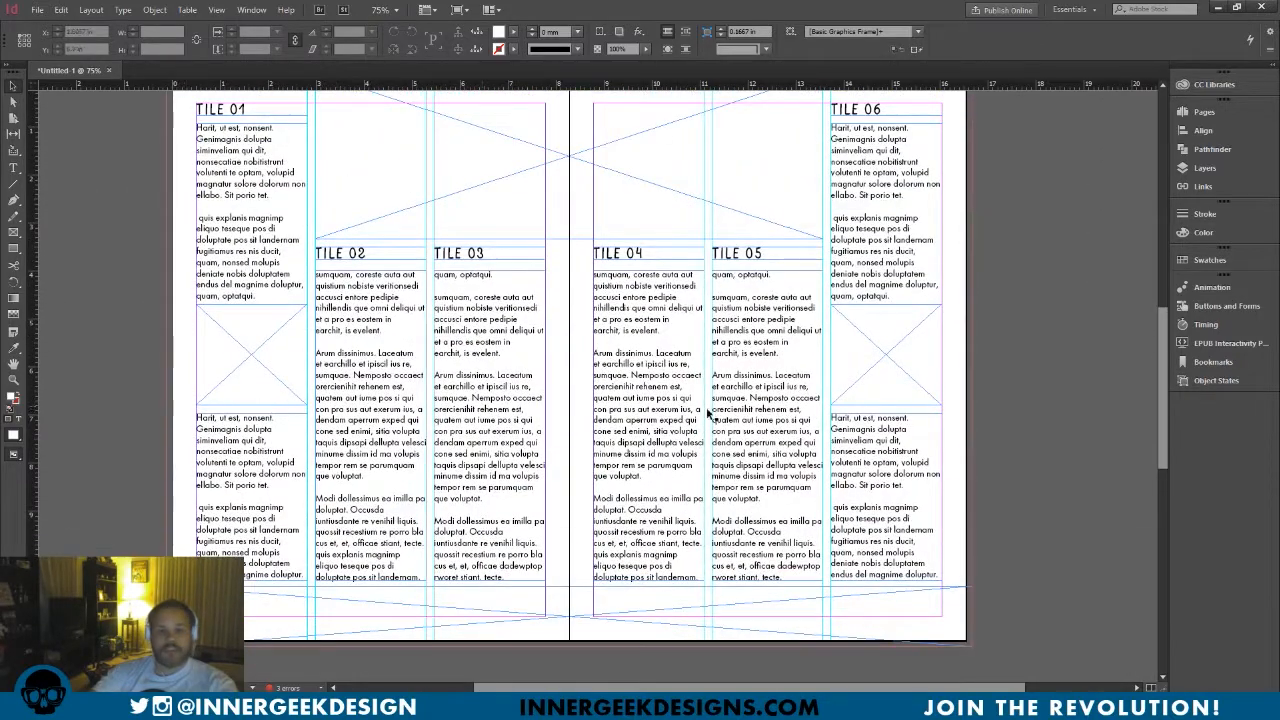
pyautogui.scroll(10, 677, 334)
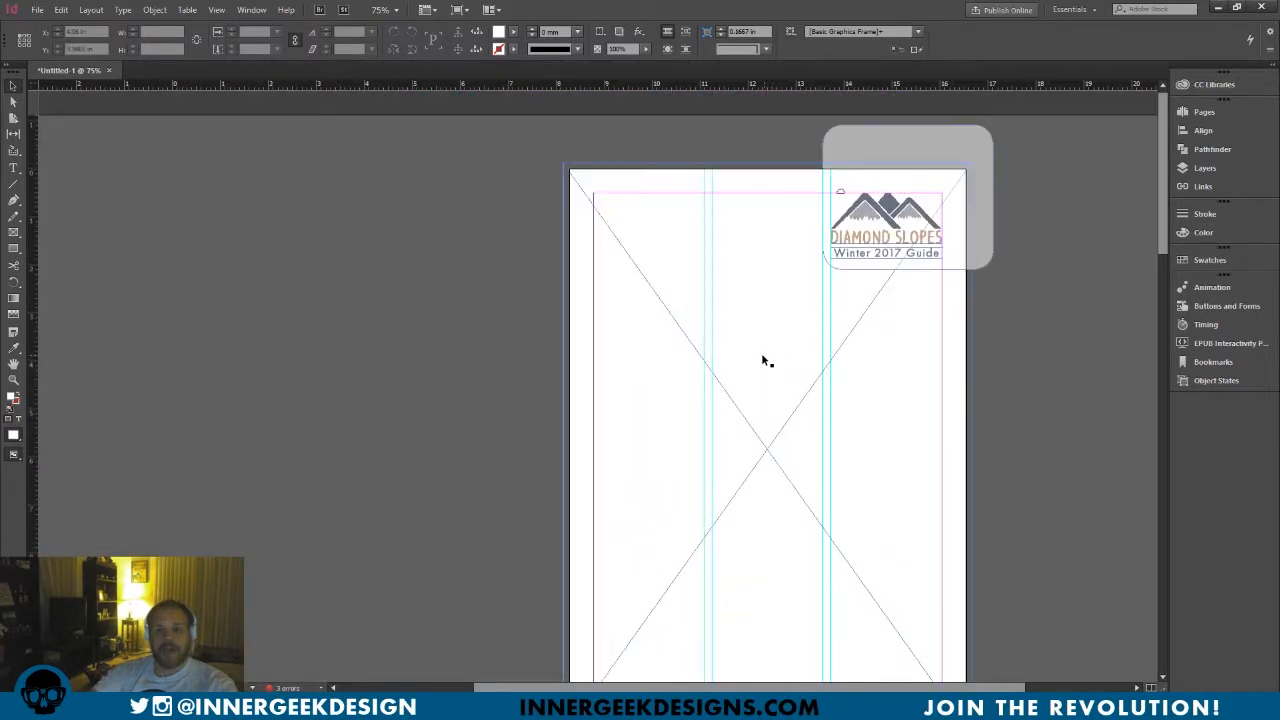
pyautogui.moveTo(1058, 426); pyautogui.dragTo(843, 414)
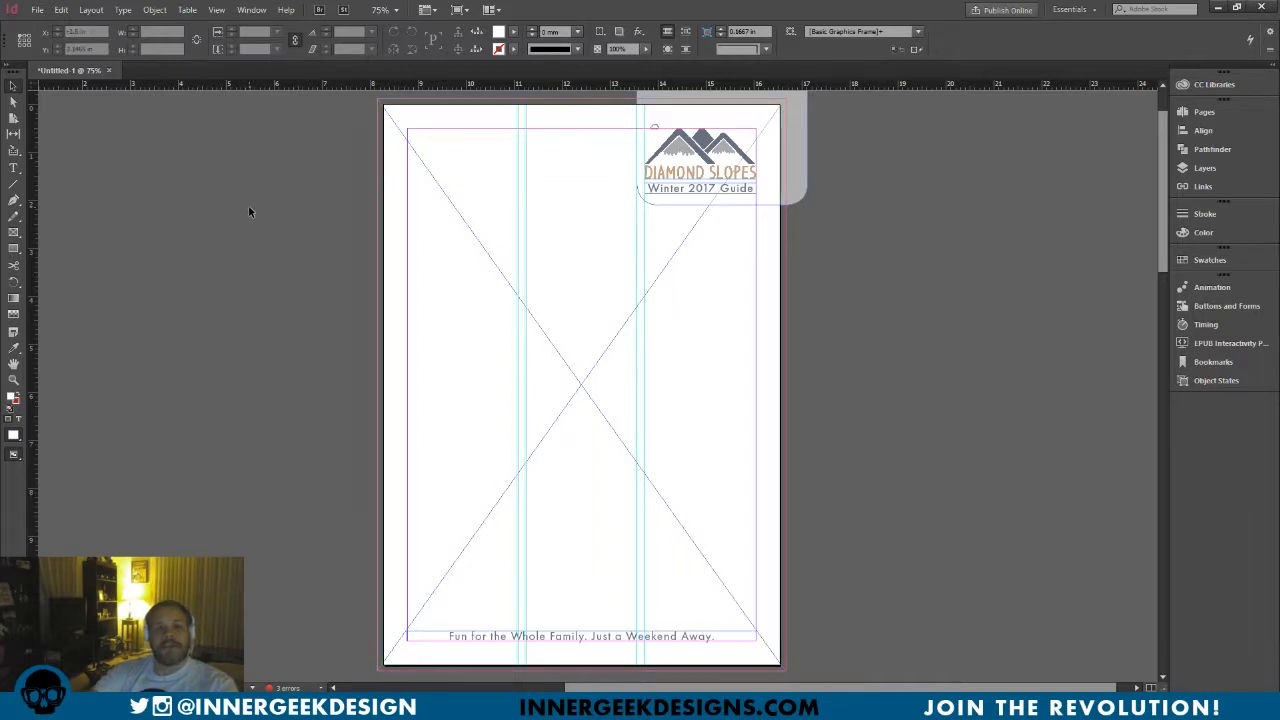
pyautogui.click(37, 9)
pyautogui.click(37, 9)
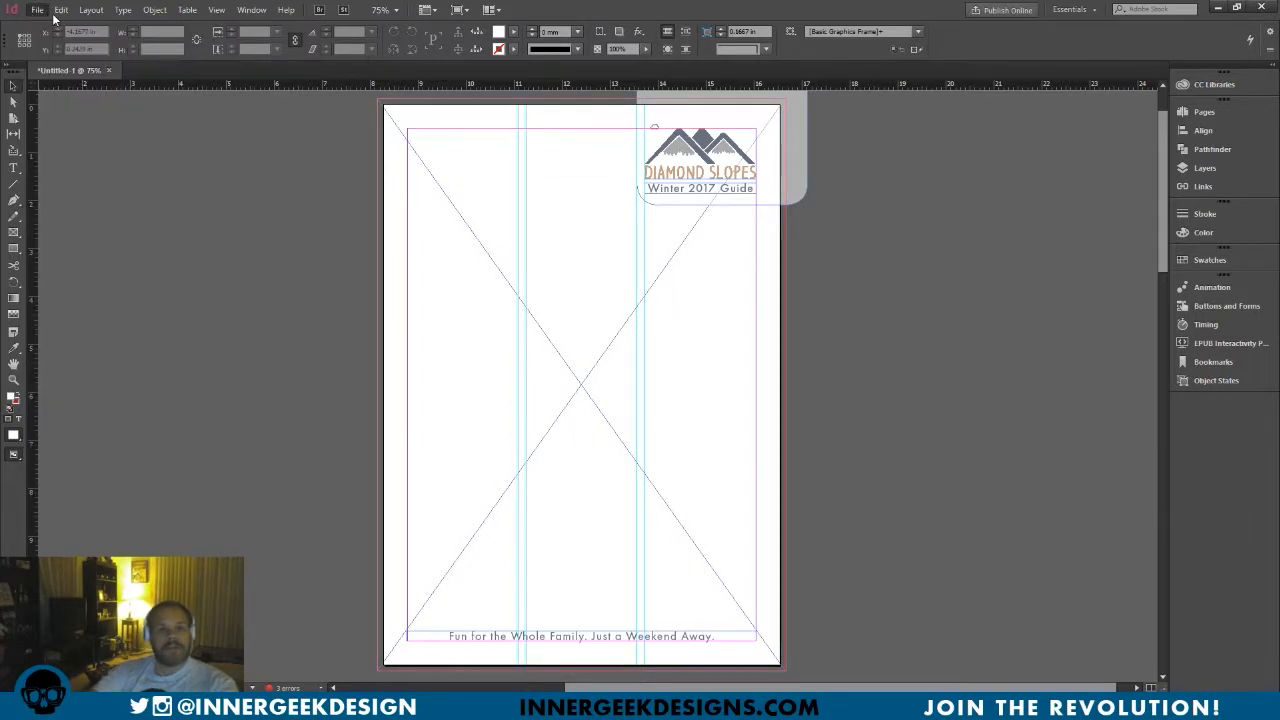
pyautogui.click(61, 9)
pyautogui.click(342, 280)
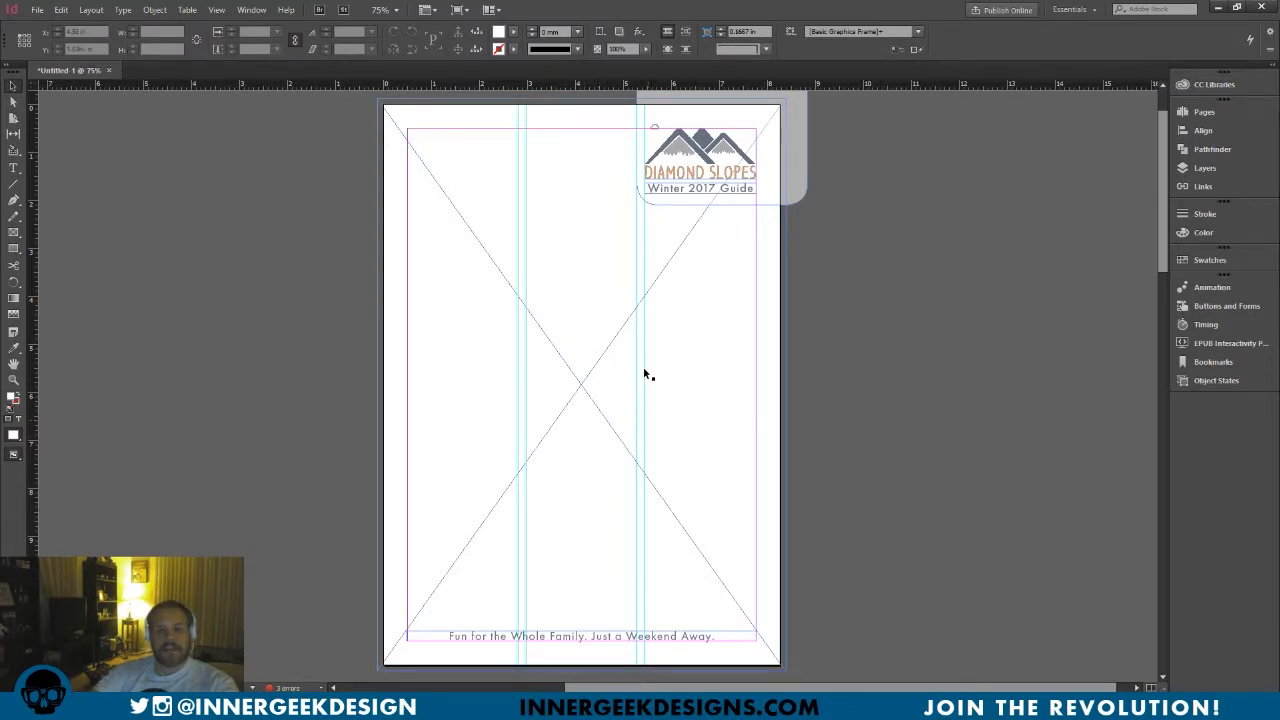
# Start placing an image into the cover's full-page frame and browse to the Diamond Slopes folder in Creative Cloud Files.
pyautogui.click(591, 385)
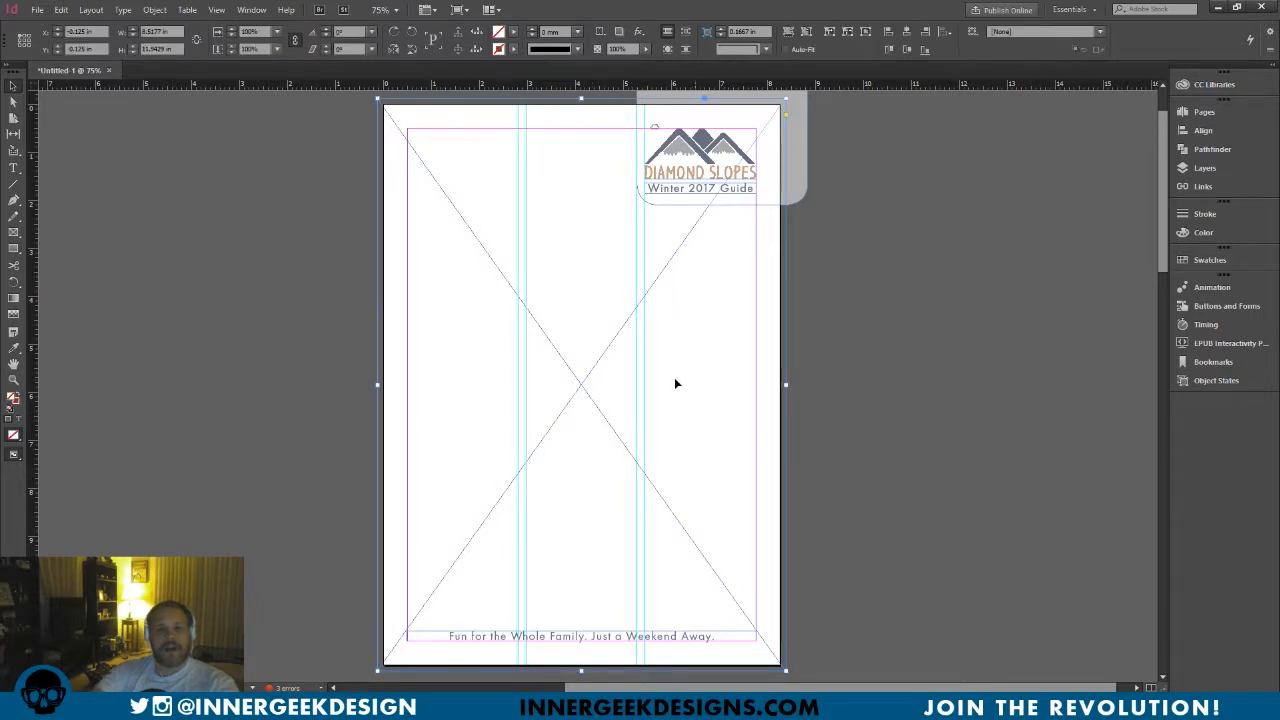
pyautogui.click(37, 10)
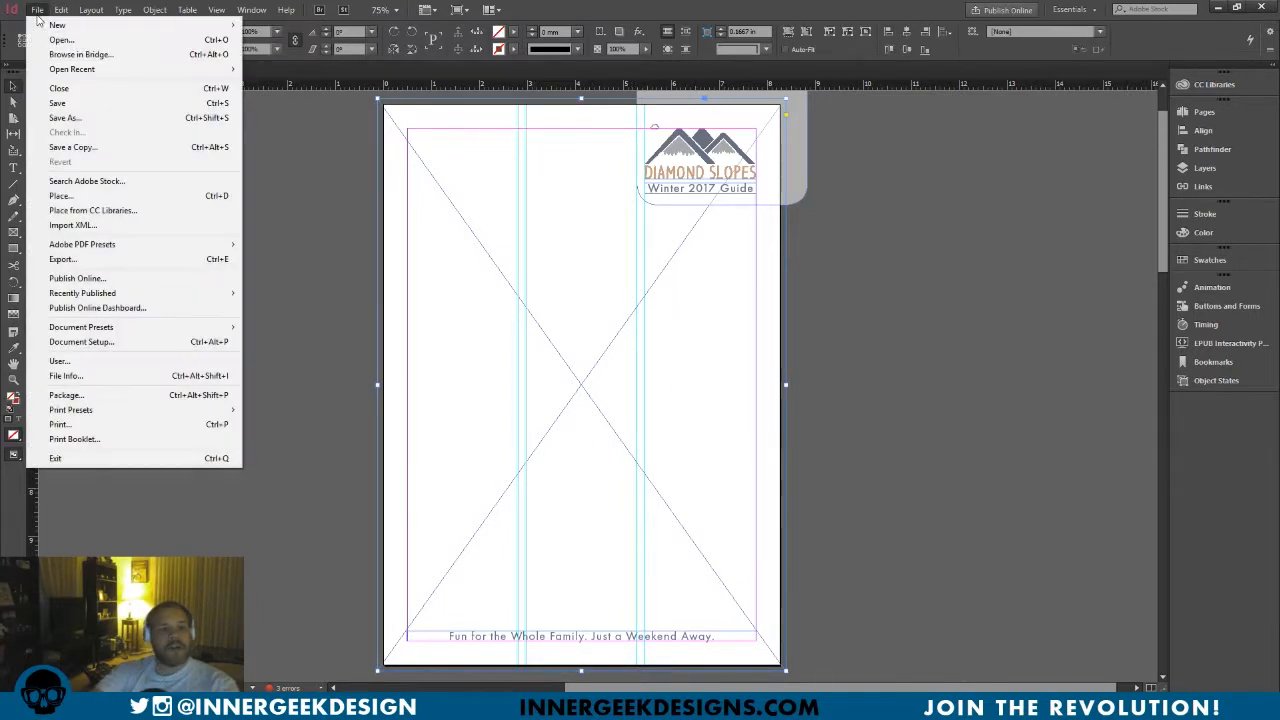
pyautogui.click(76, 197)
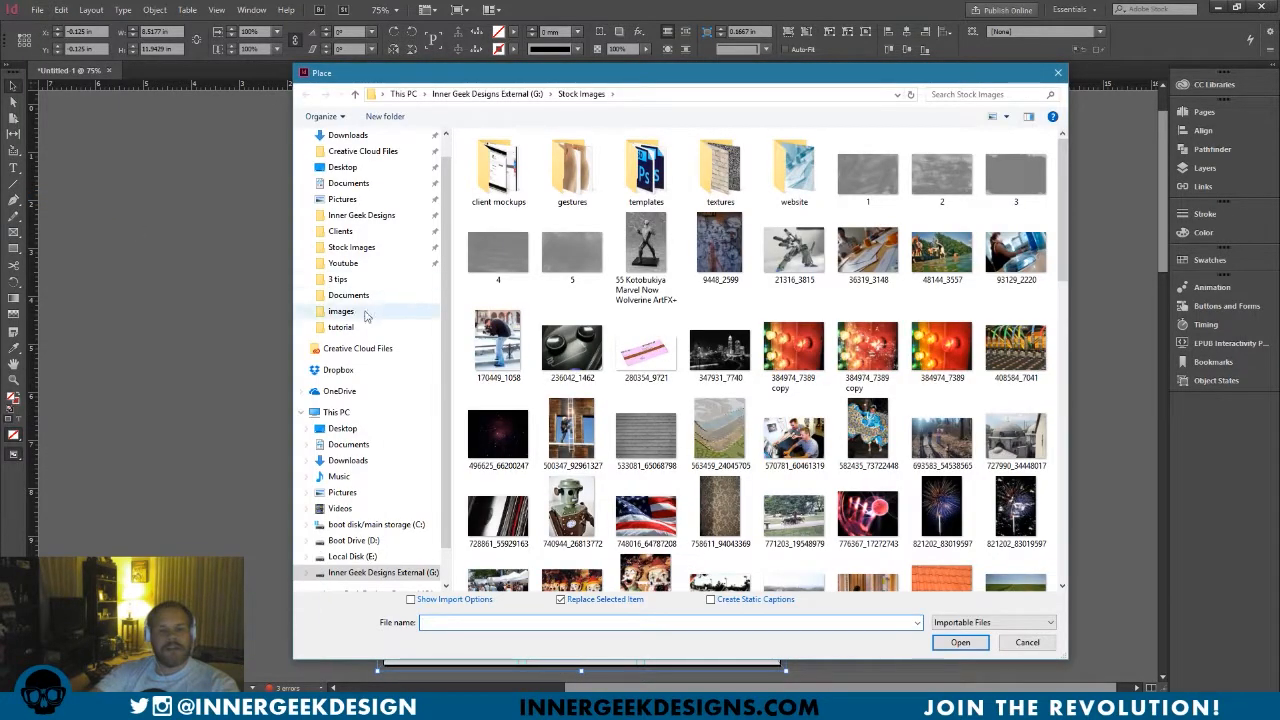
pyautogui.click(374, 355)
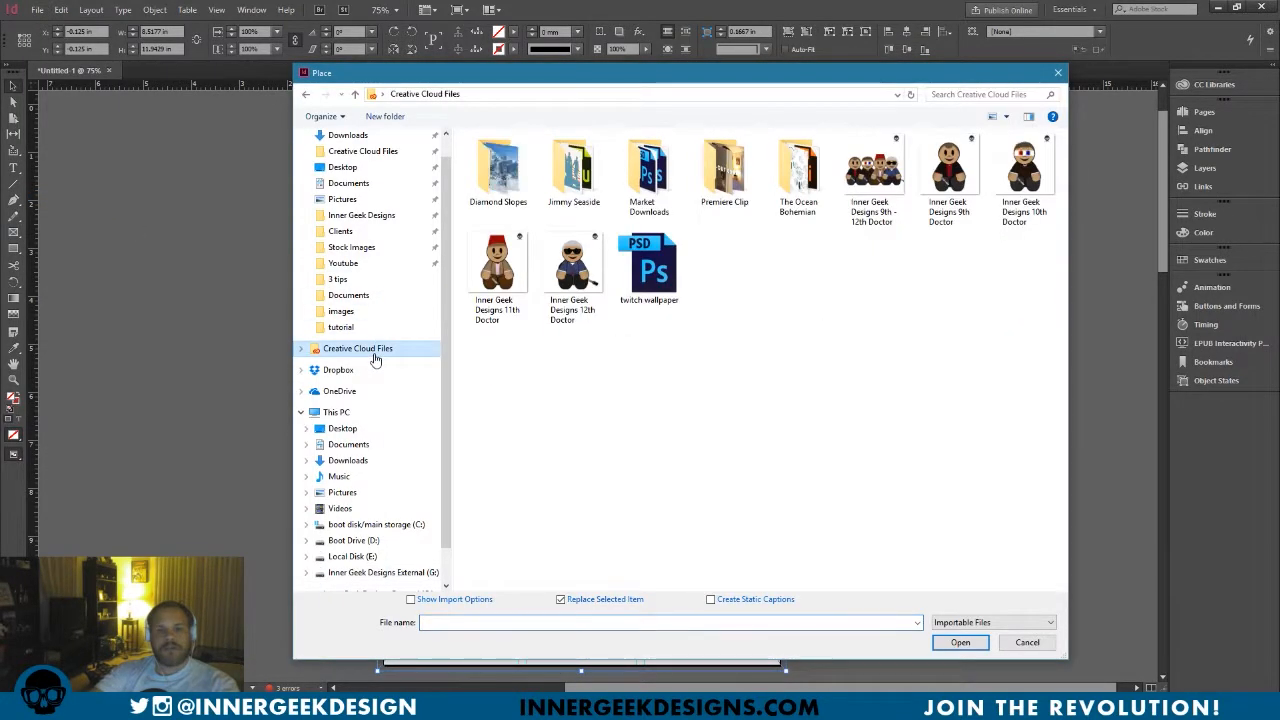
pyautogui.doubleClick(484, 170)
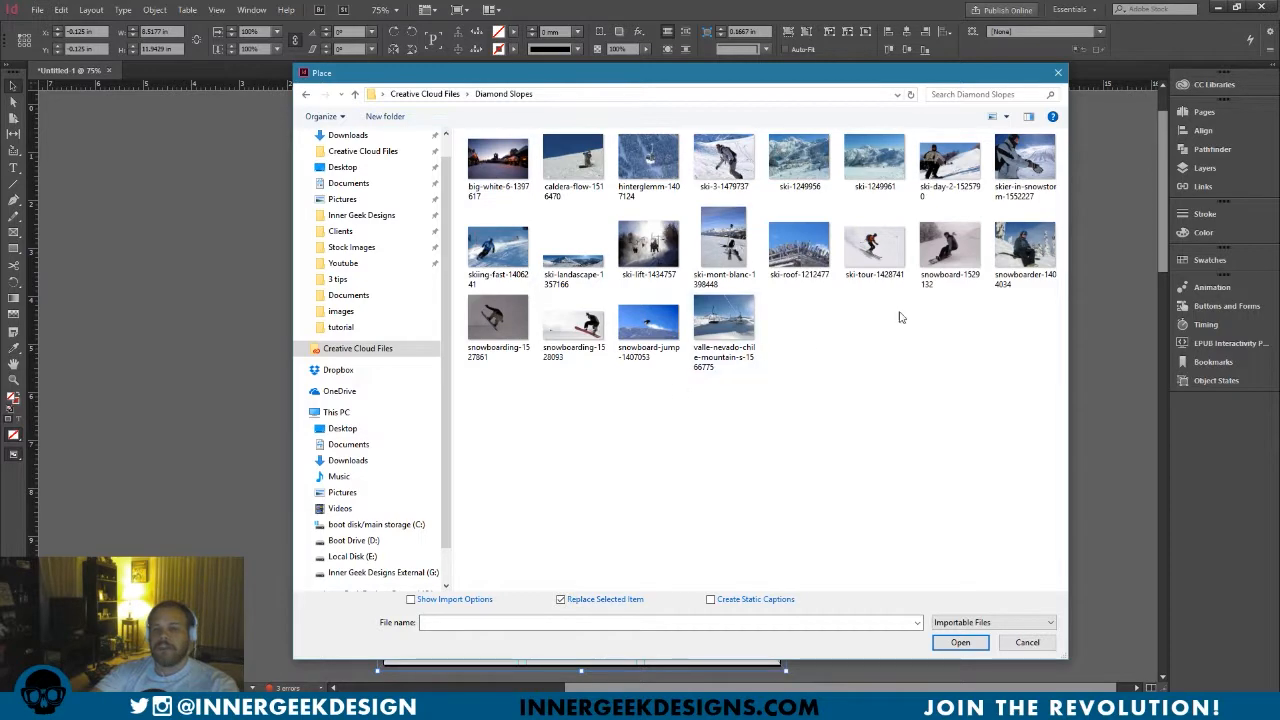
# Show the files as extra large icons and place the image ski-day-2-1525790 into the cover frame.
pyautogui.click(1006, 117)
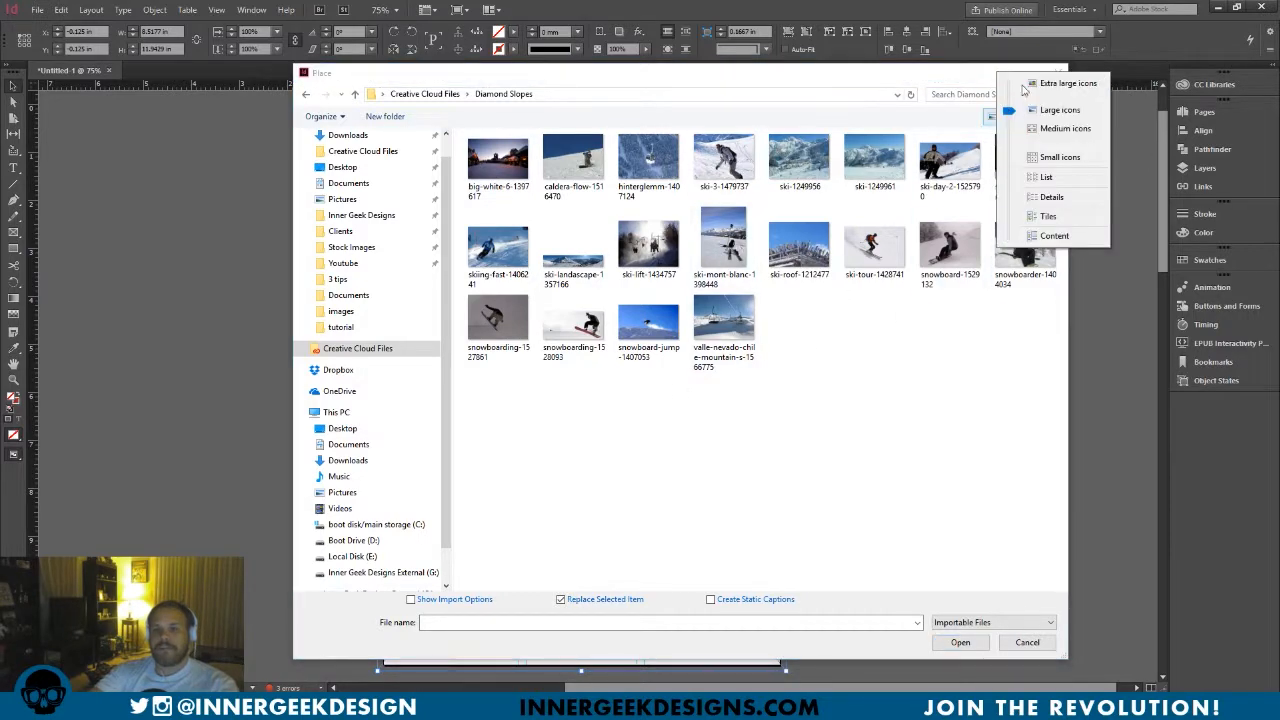
pyautogui.click(1045, 104)
pyautogui.scroll(-2, 1006, 247)
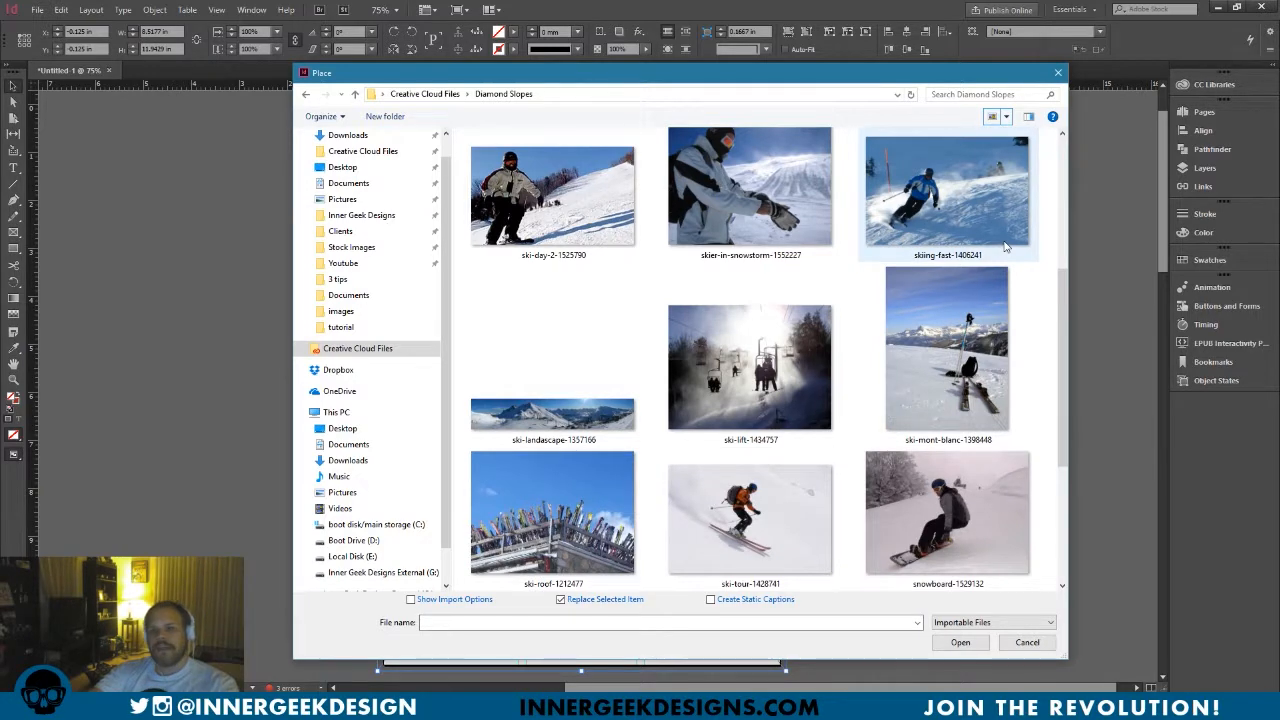
pyautogui.scroll(-2, 1004, 248)
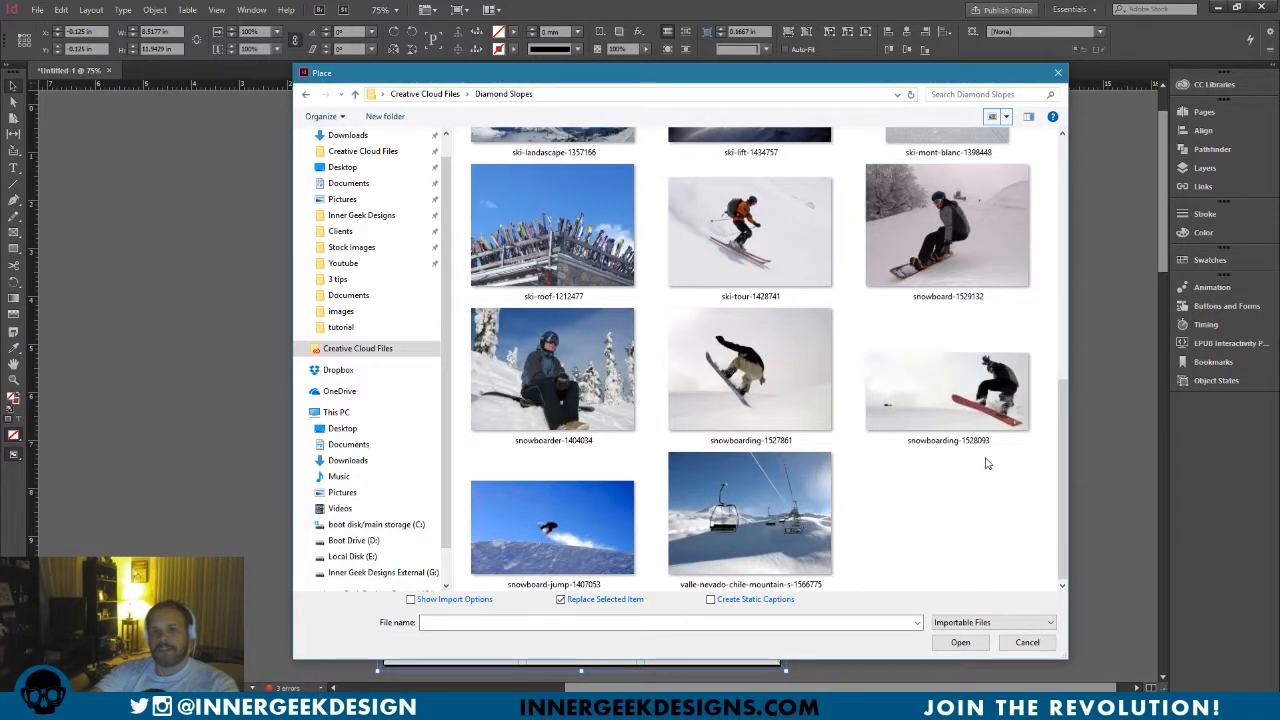
pyautogui.scroll(3, 986, 463)
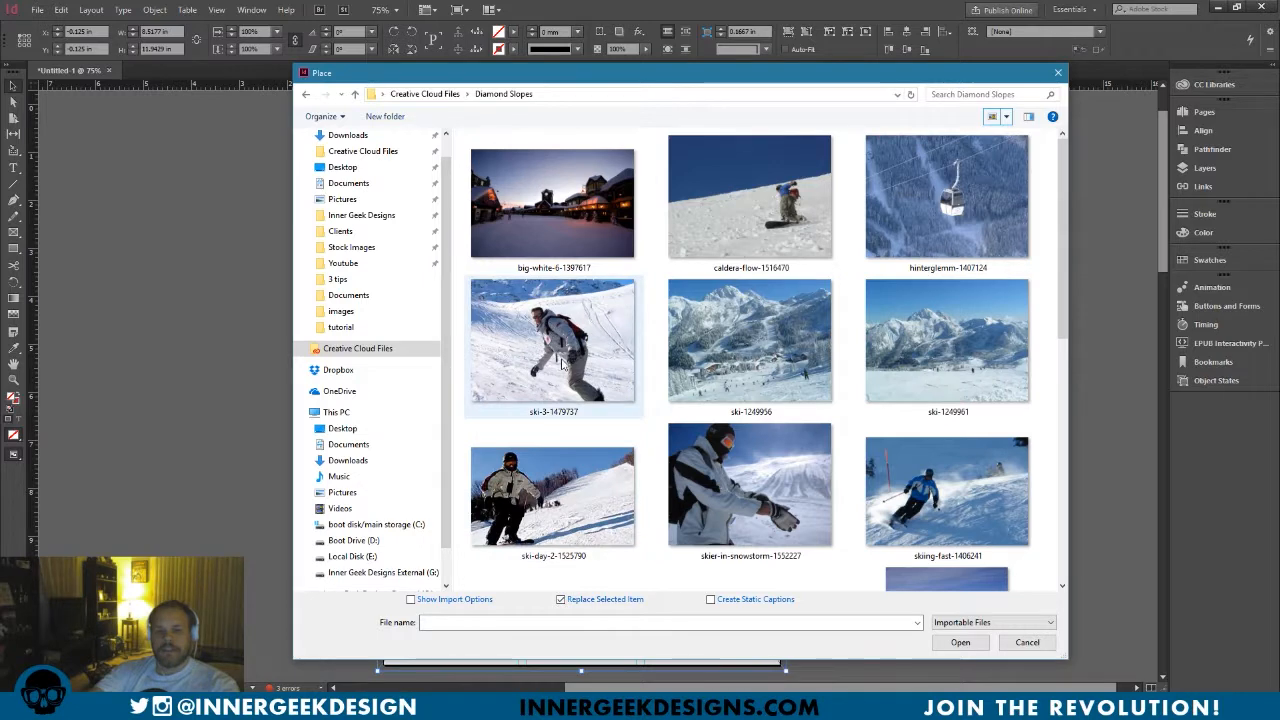
pyautogui.doubleClick(560, 492)
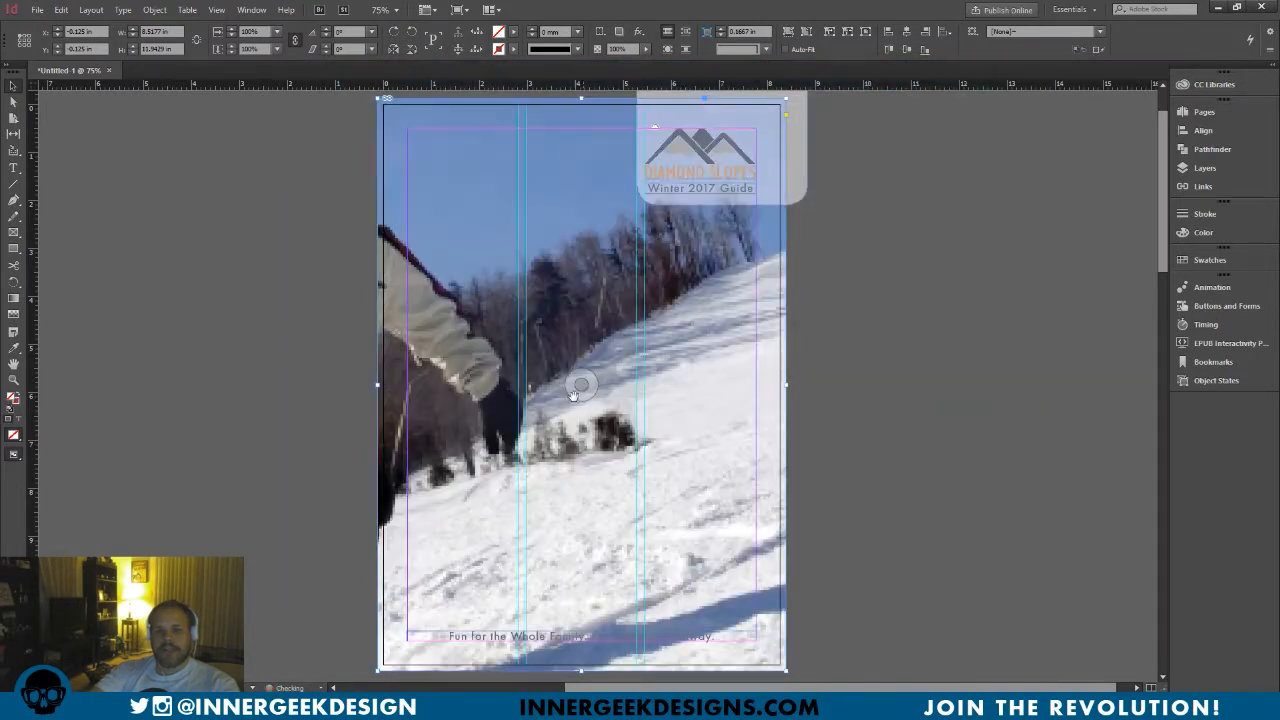
# Scale the photo inside the cover frame proportionally down to about 44.6%, without resizing the frame.
pyautogui.click(584, 380)
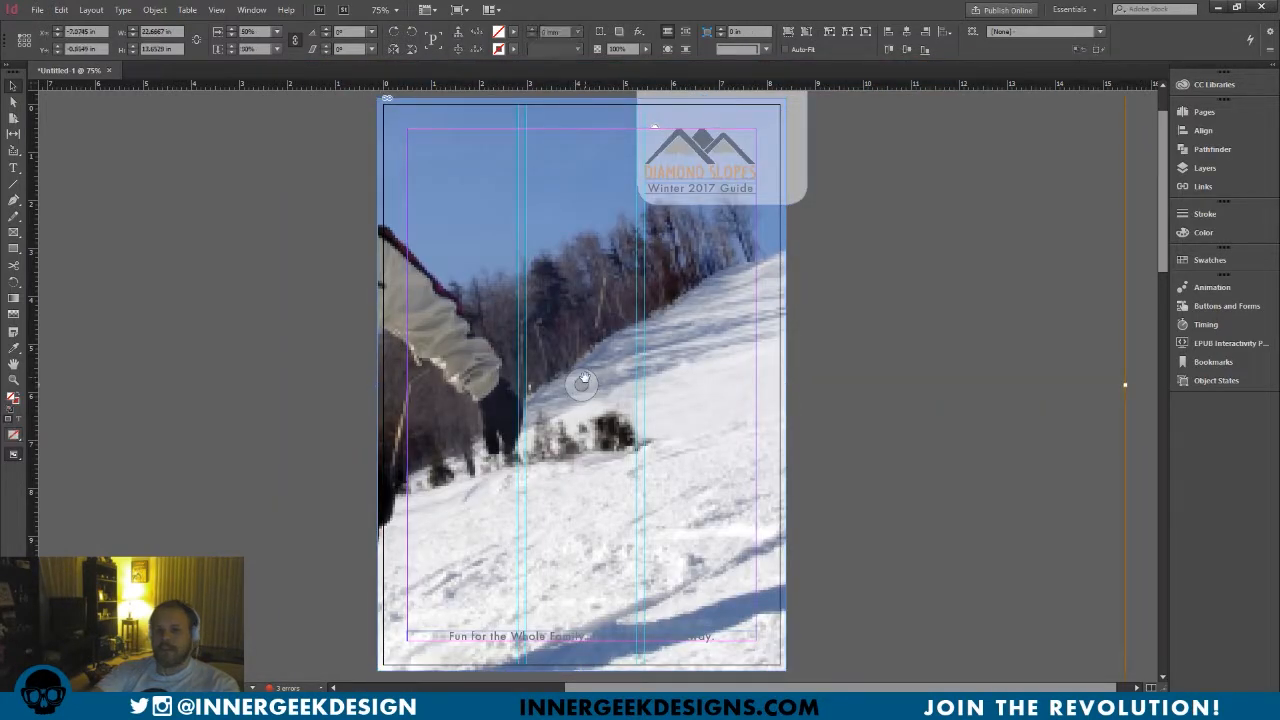
pyautogui.click(302, 323)
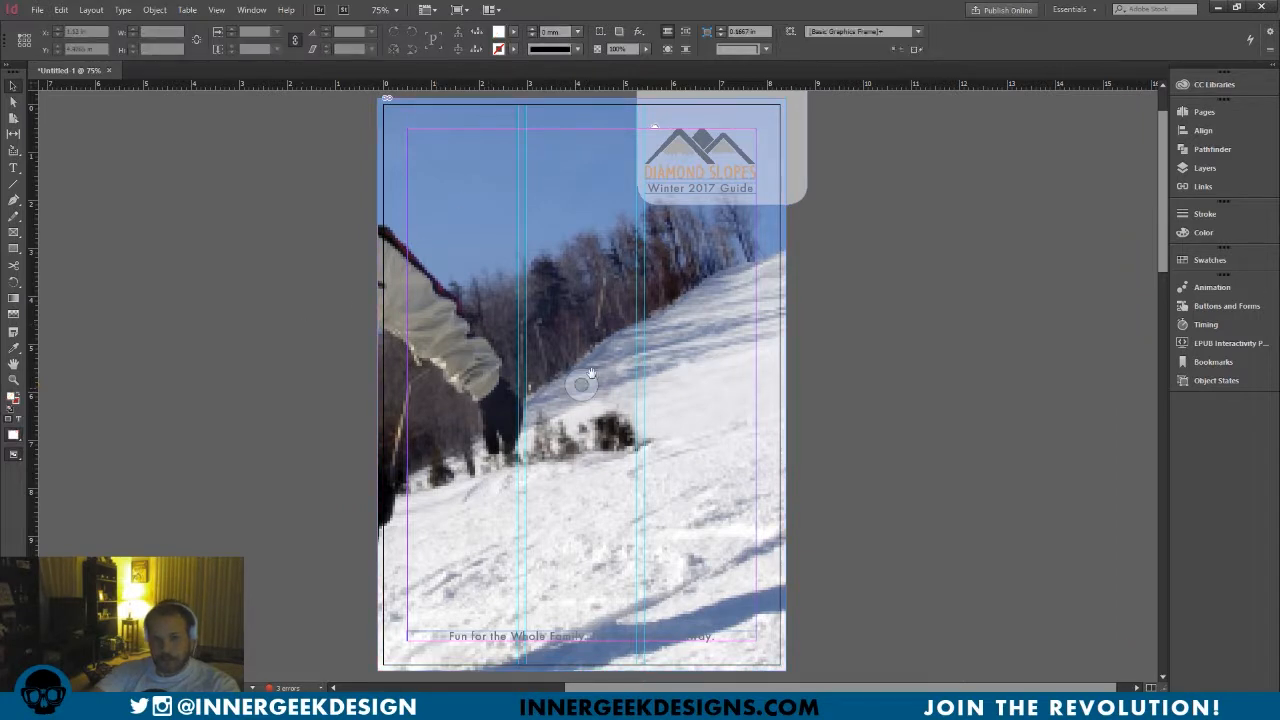
pyautogui.click(420, 252)
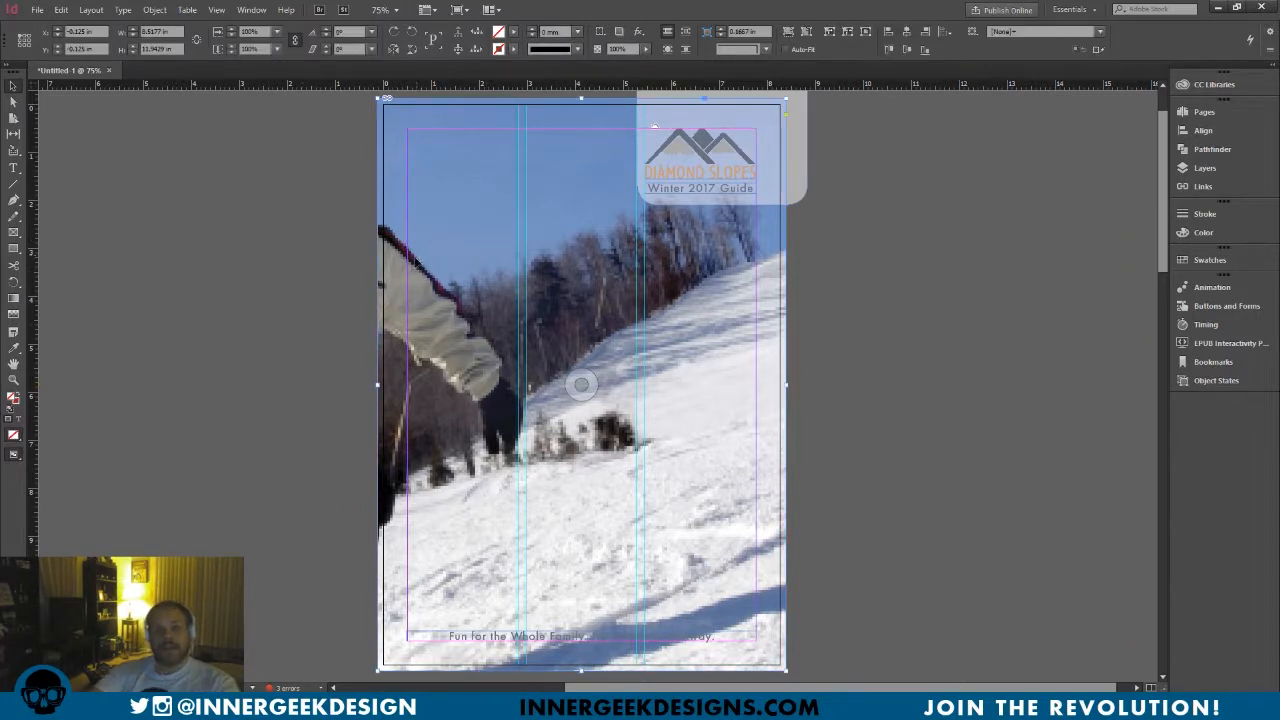
pyautogui.click(590, 397)
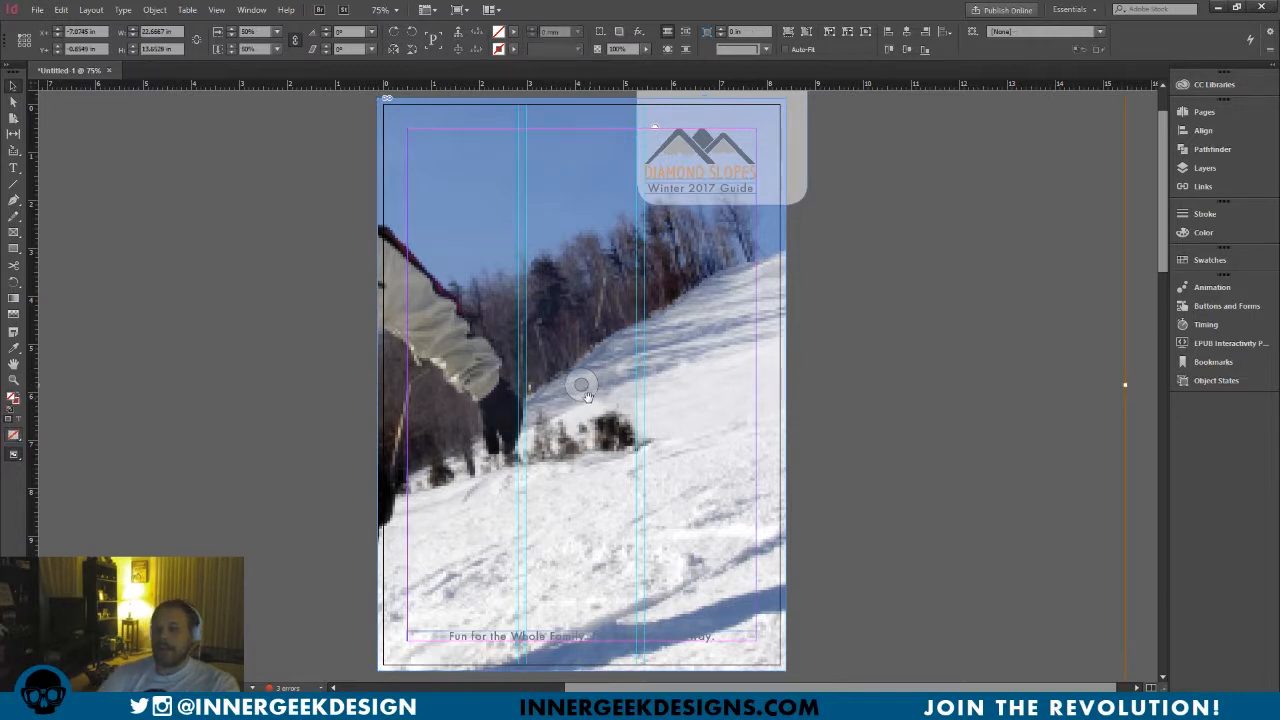
pyautogui.hotkey('ctrl', '-')
pyautogui.hotkey('ctrl', '-')
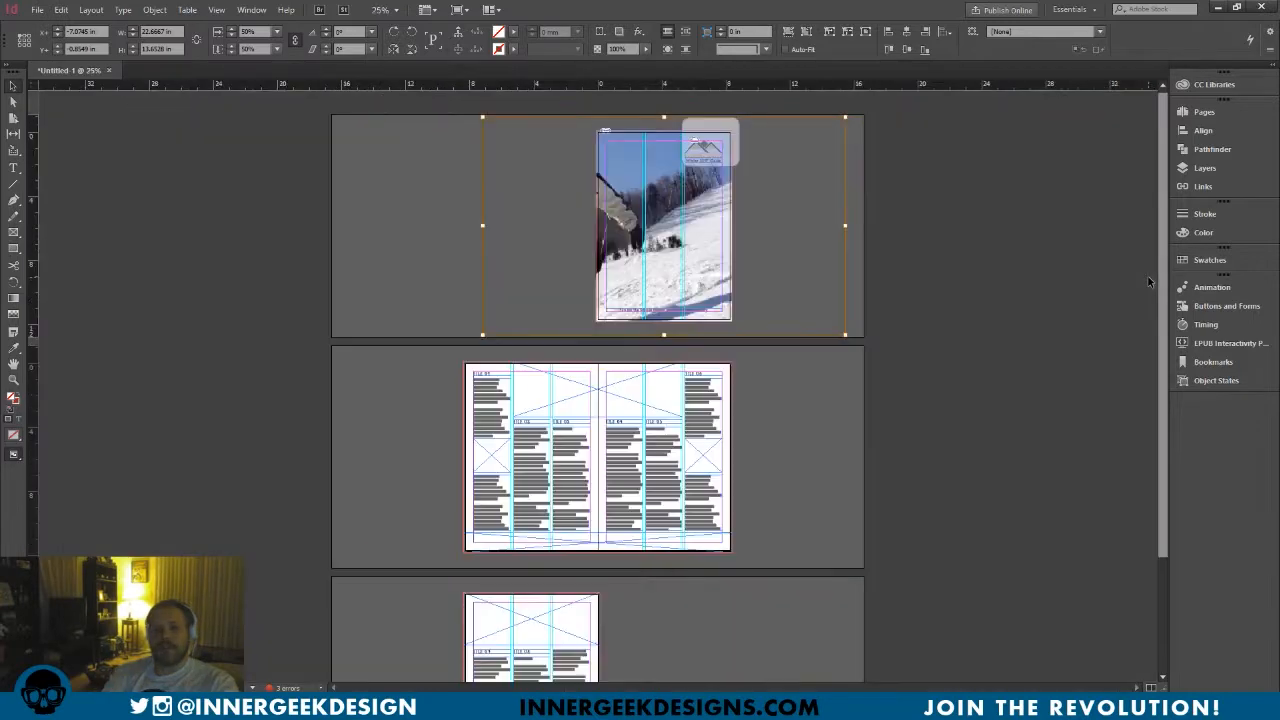
pyautogui.hotkey('ctrl', '=')
pyautogui.hotkey('ctrl', '=')
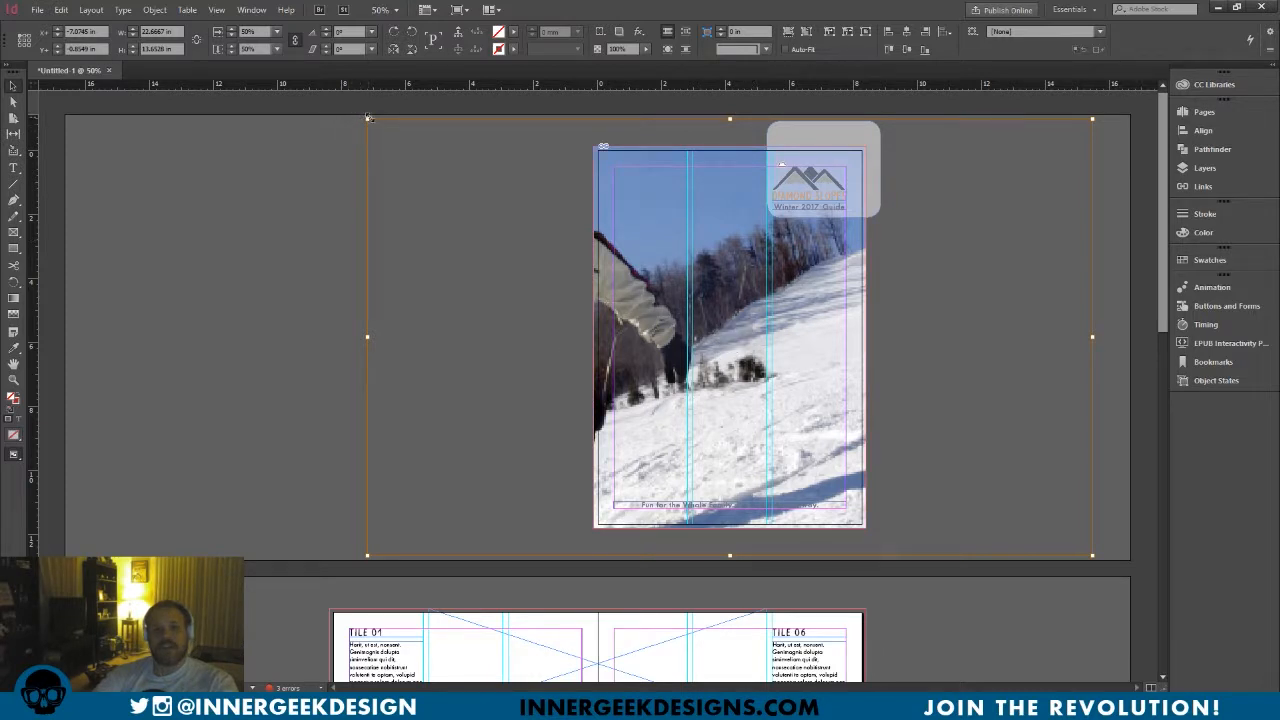
pyautogui.moveTo(368, 118); pyautogui.dragTo(368, 118)
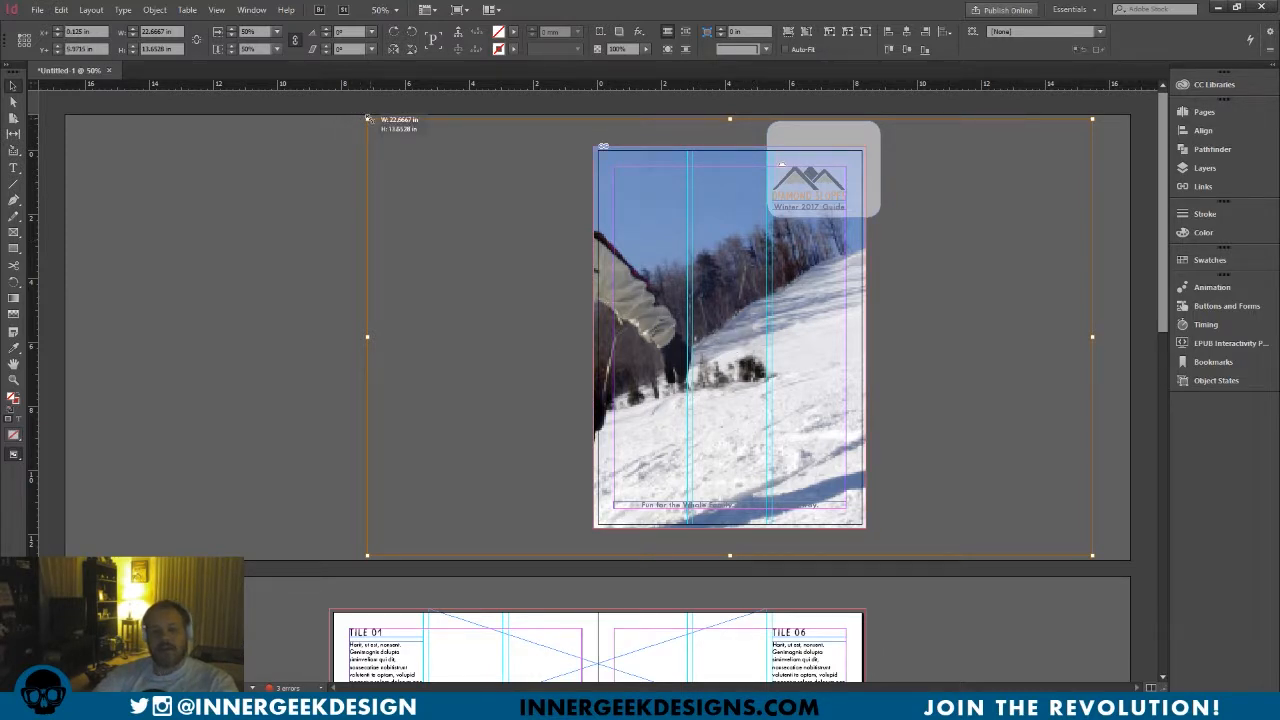
pyautogui.moveTo(368, 118); pyautogui.dragTo(367, 118)
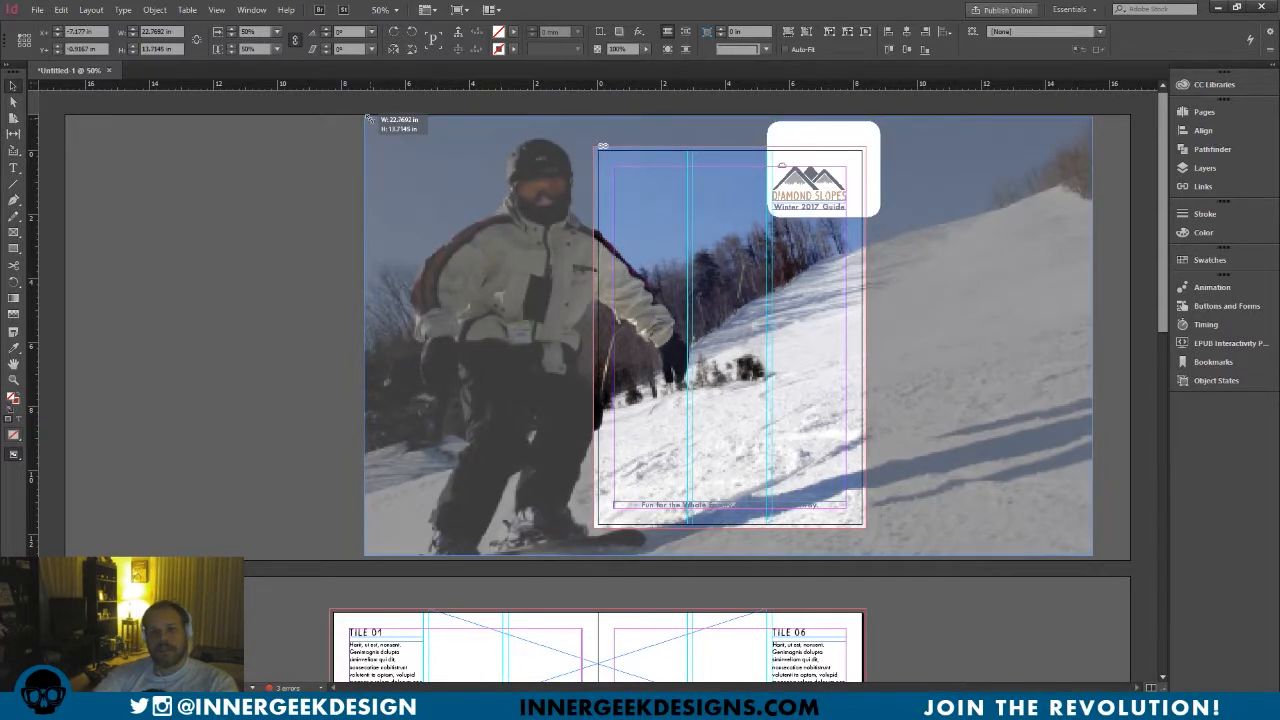
pyautogui.moveTo(368, 118); pyautogui.dragTo(448, 144)
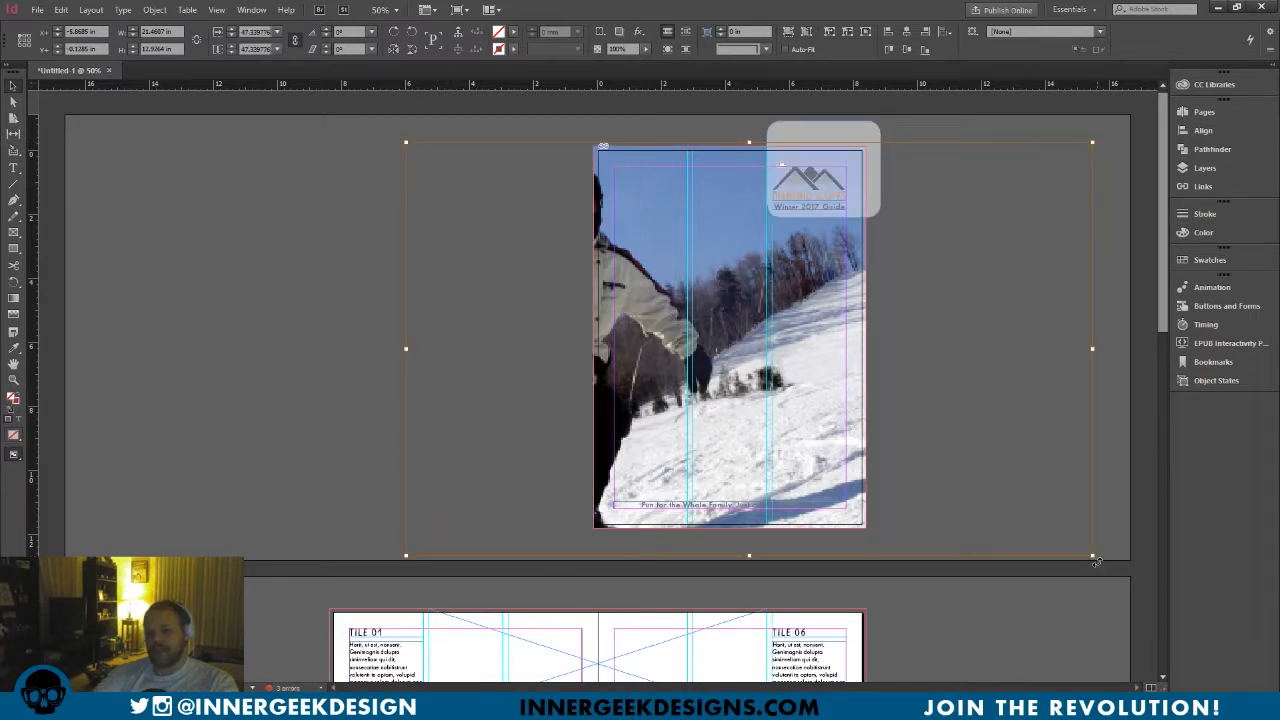
pyautogui.moveTo(1090, 555); pyautogui.dragTo(1048, 531)
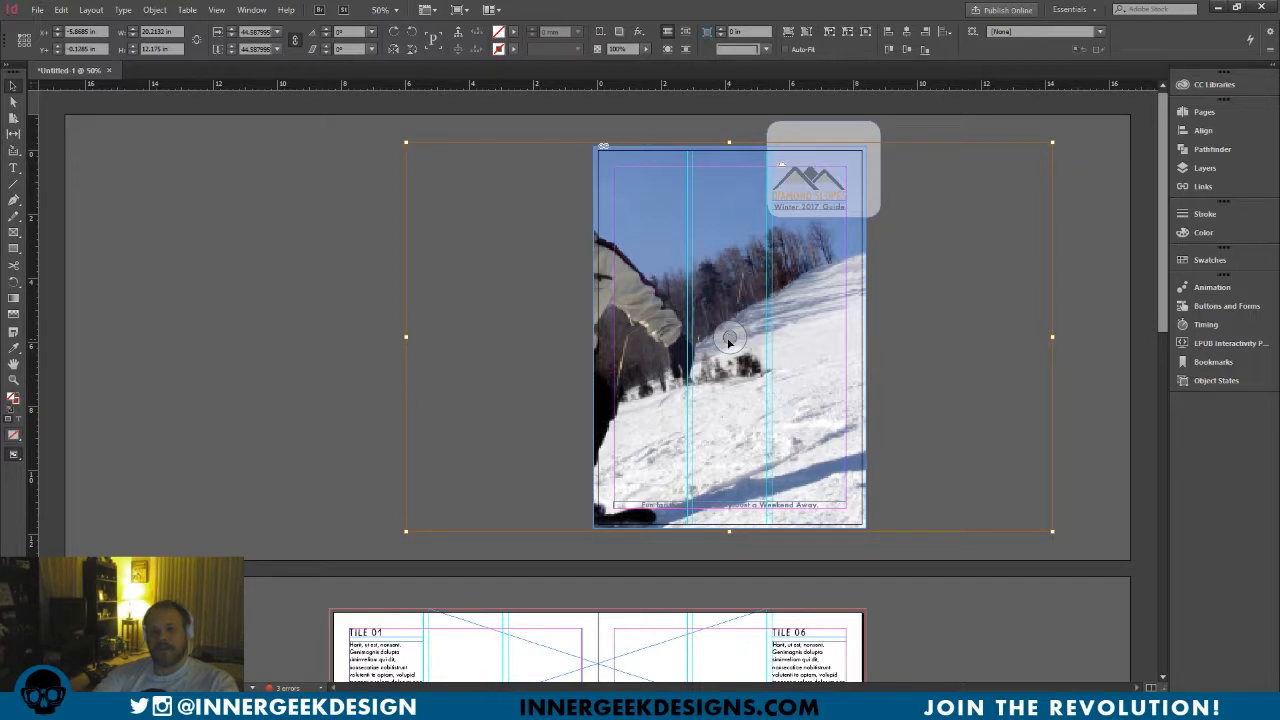
# Shift the photo inside the cover frame until the snowboarder shows along the page's left side, and preview the layout without guides.
pyautogui.moveTo(729, 342); pyautogui.dragTo(796, 335)
pyautogui.click(318, 340)
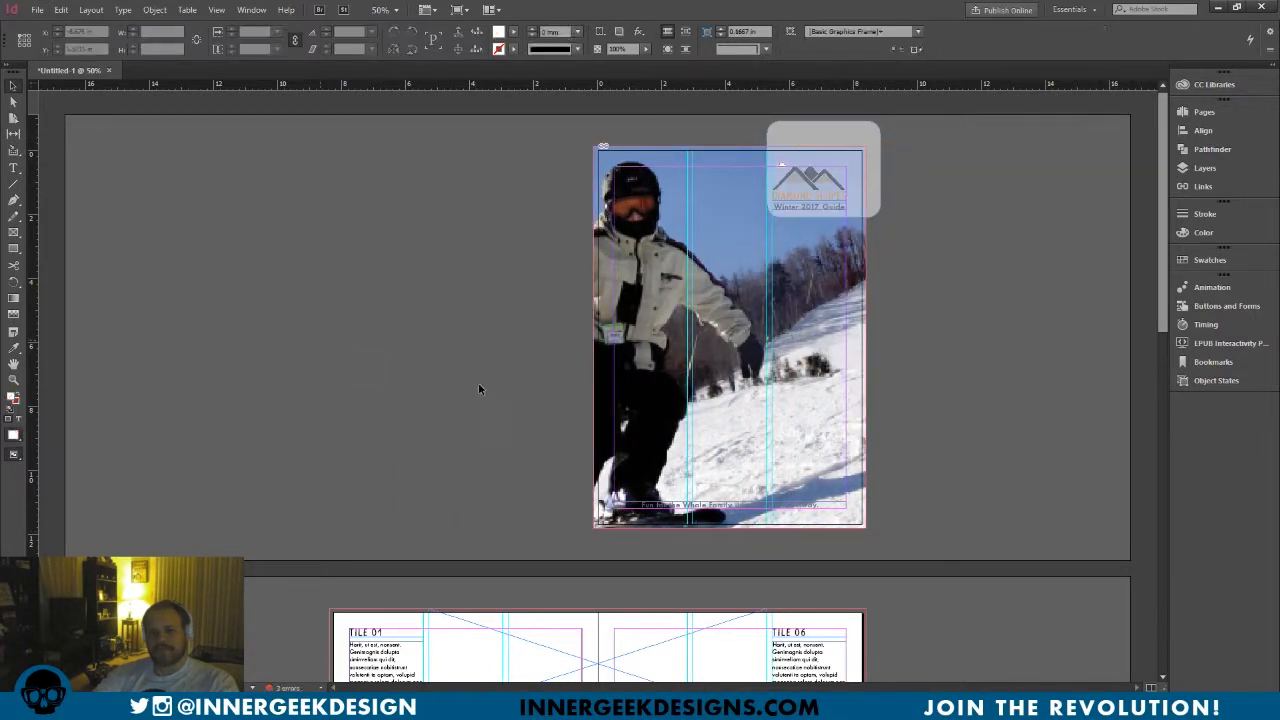
pyautogui.press('w')
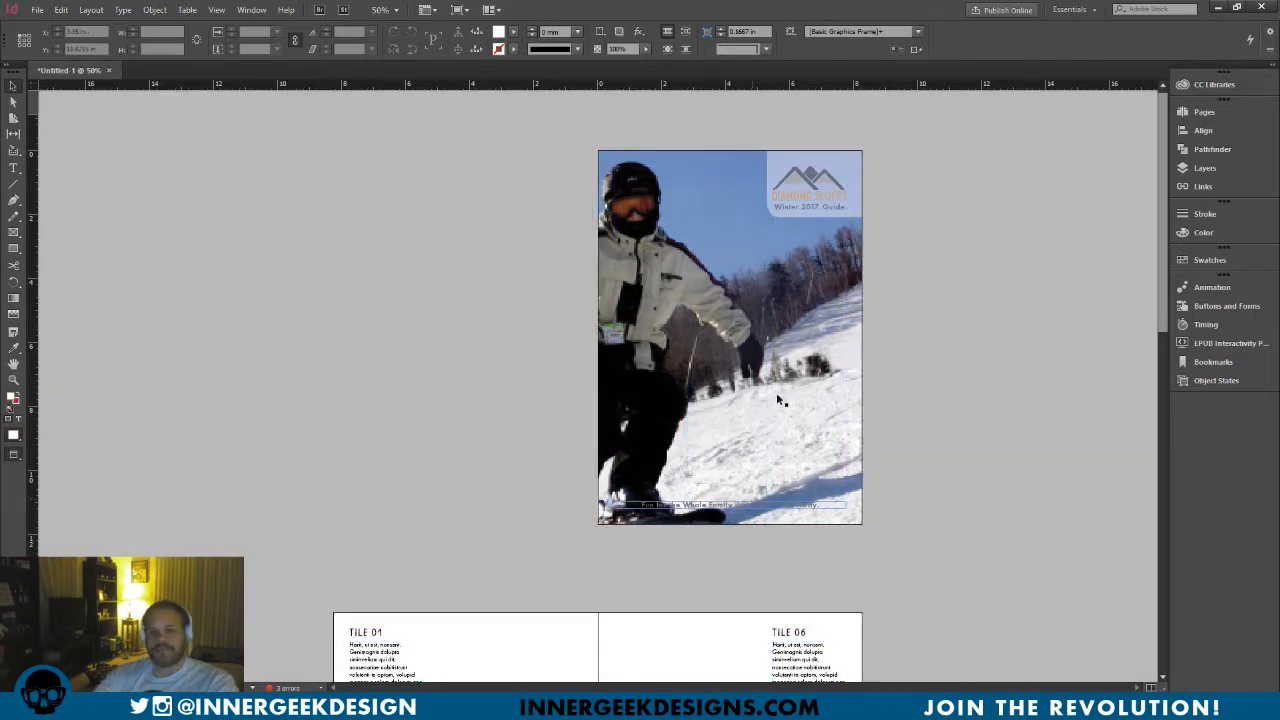
# Try an opacity of 70% on the cover photo frame, and undo it.
pyautogui.click(665, 354)
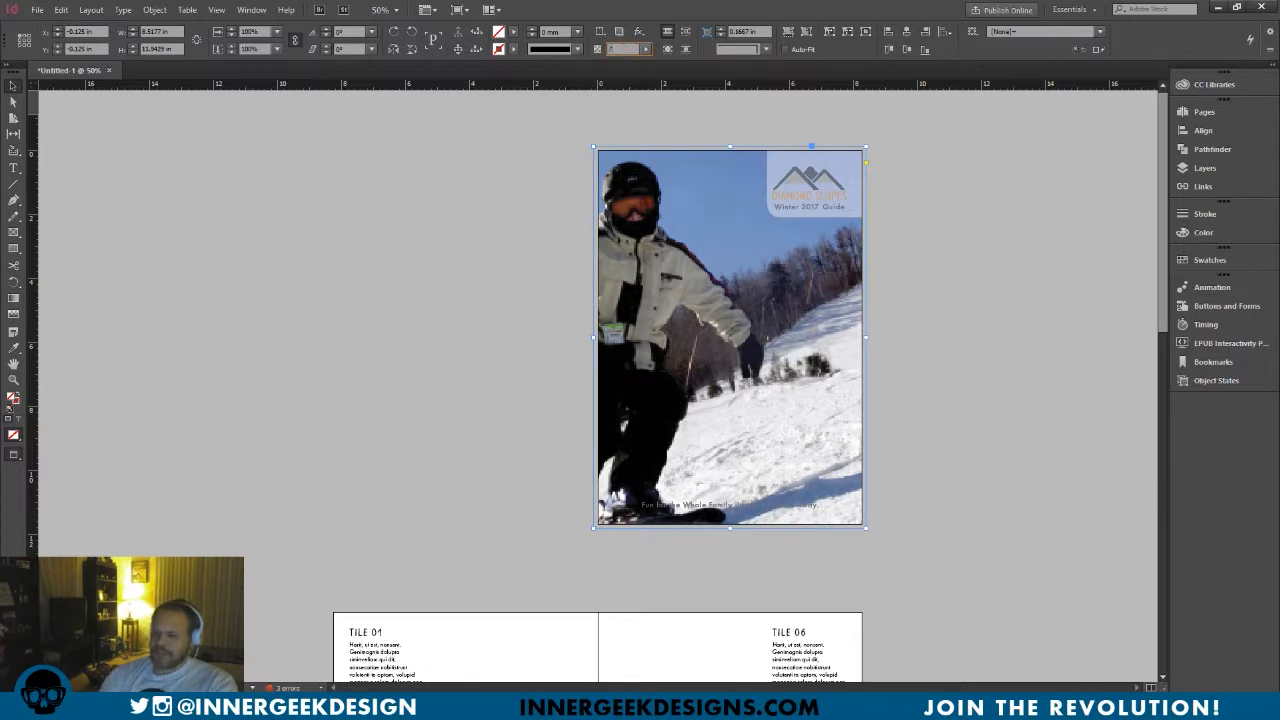
pyautogui.press('Return')
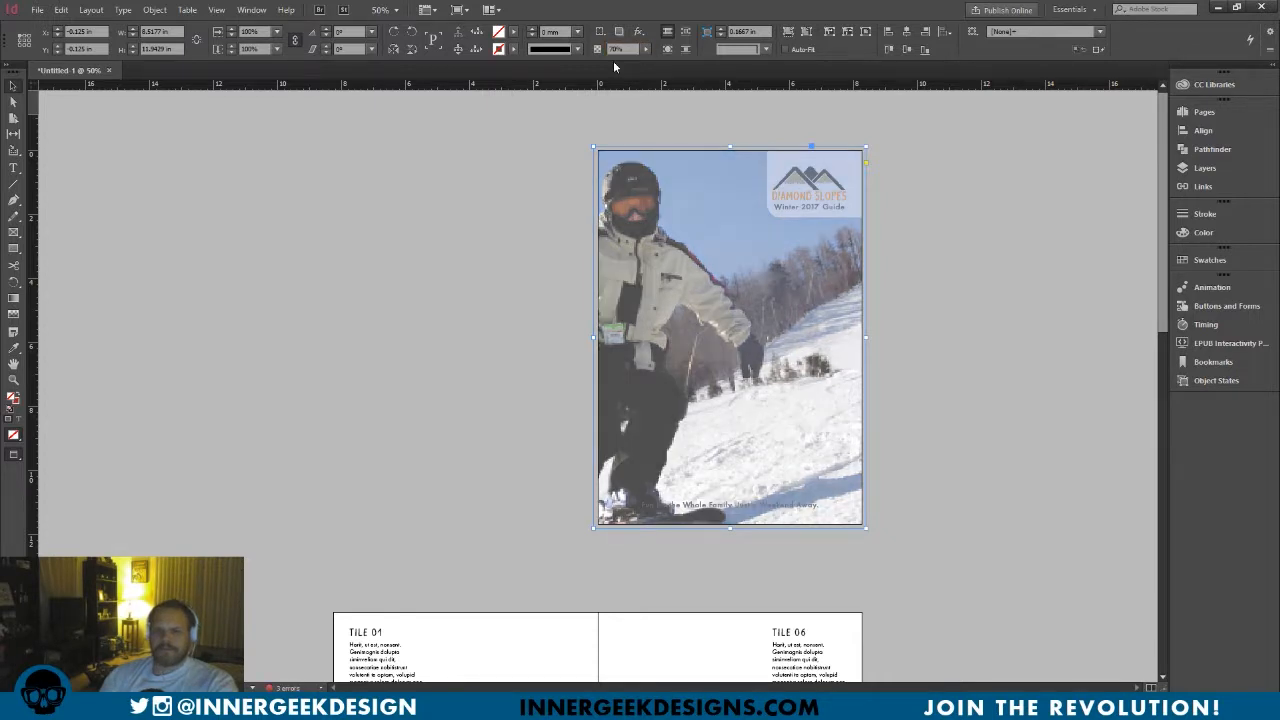
pyautogui.hotkey('ctrl', 'z')
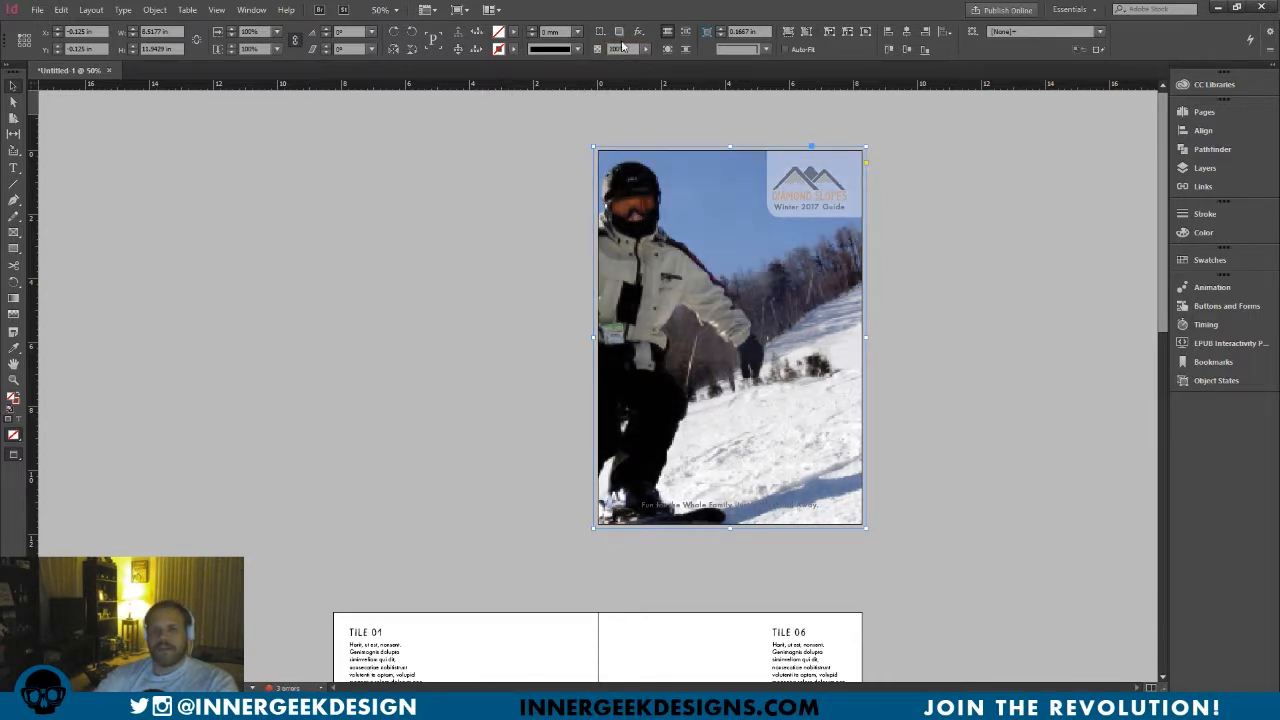
# Set the opacity of the cover photo frame to 80%, deselect it and check the cover.
pyautogui.click(622, 48)
pyautogui.write('80')
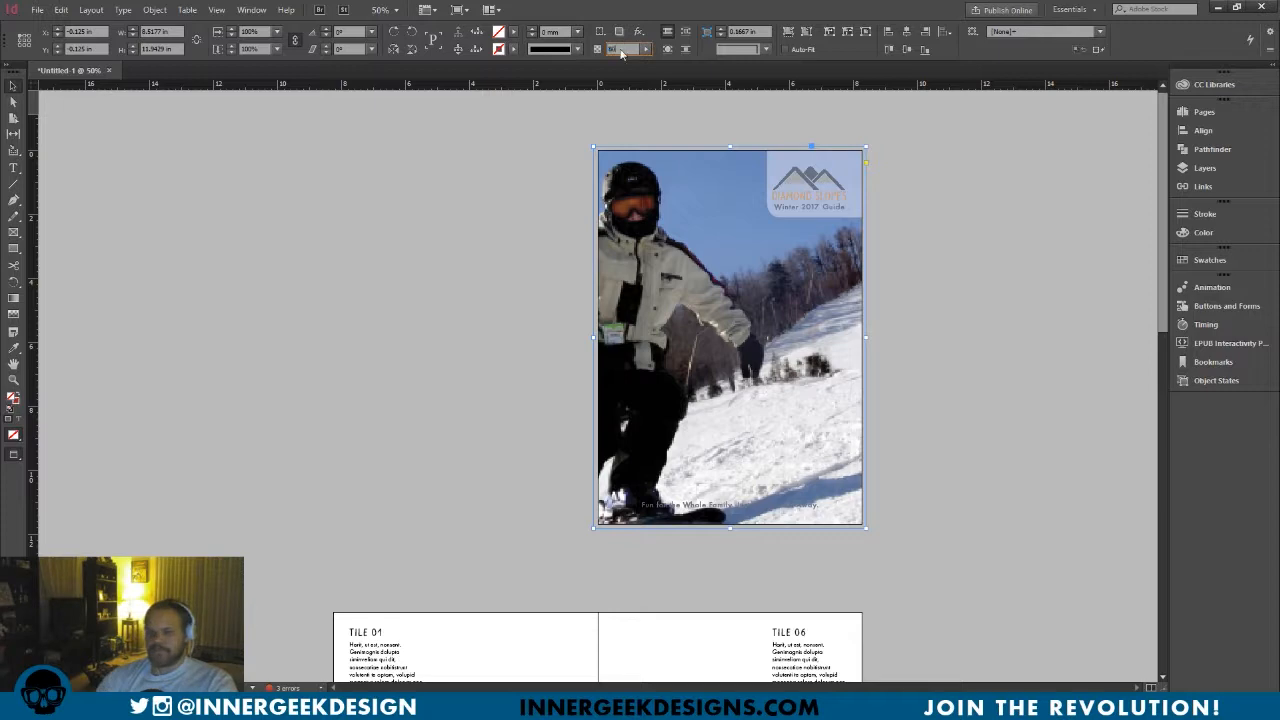
pyautogui.press('Return')
pyautogui.click(511, 292)
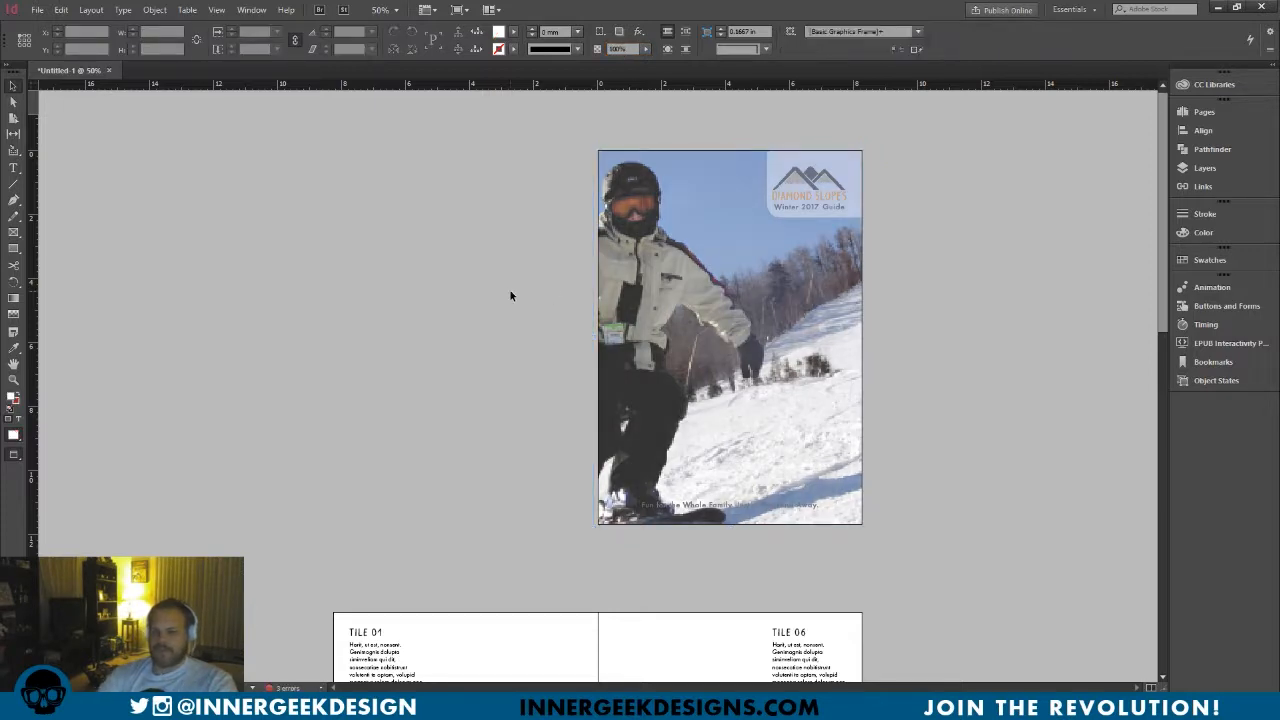
pyautogui.hotkey('ctrl', '=')
pyautogui.scroll(2, 956, 562)
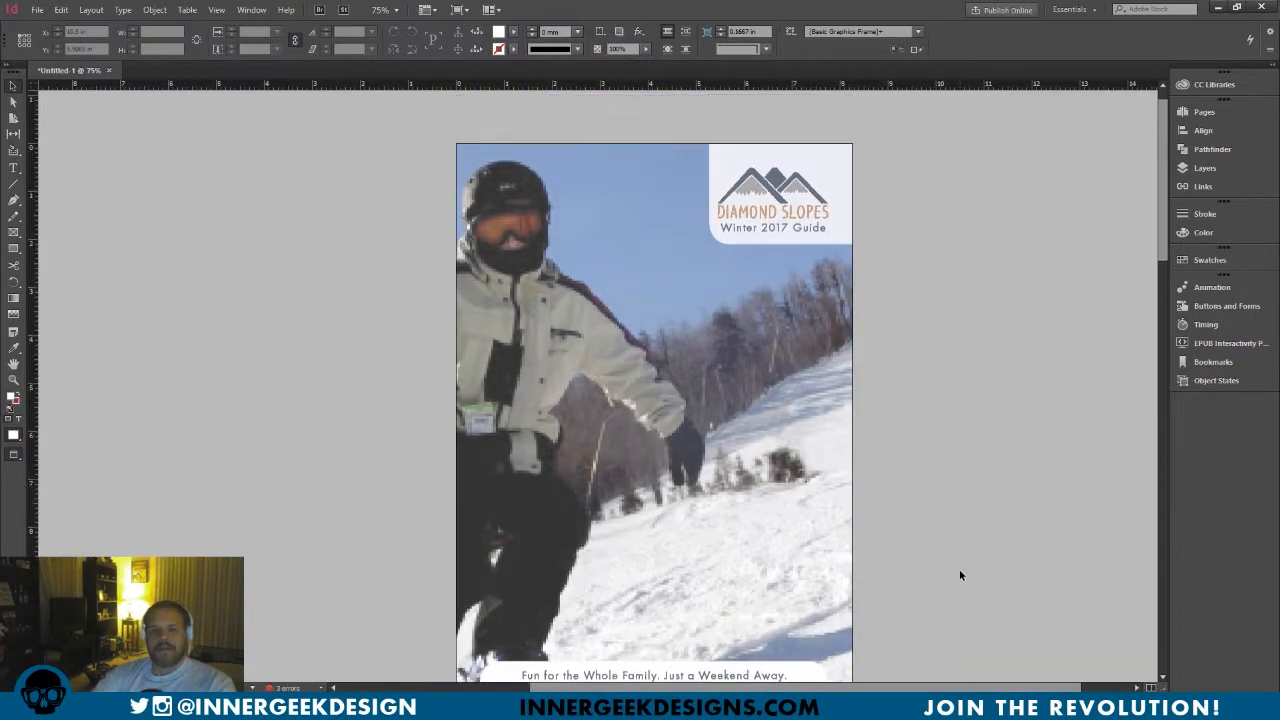
# Switch the display performance to High Quality Display and look over the cover.
pyautogui.scroll(-5, 956, 562)
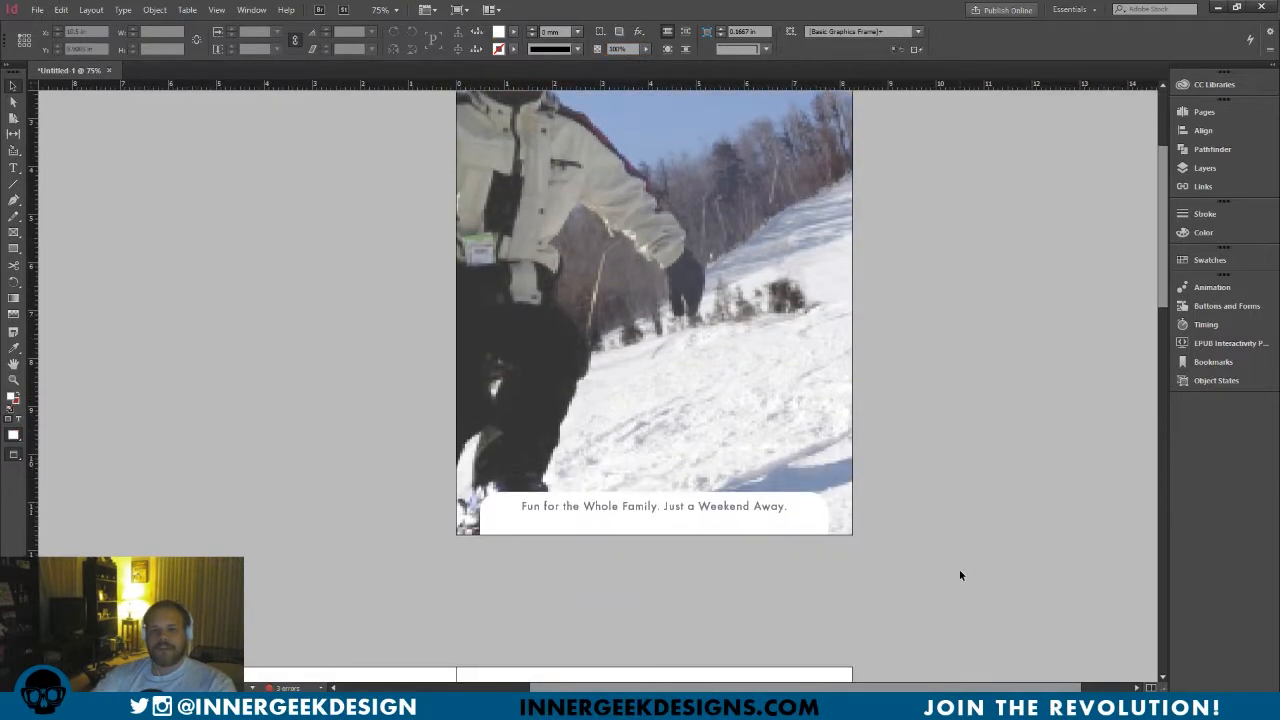
pyautogui.scroll(5, 956, 562)
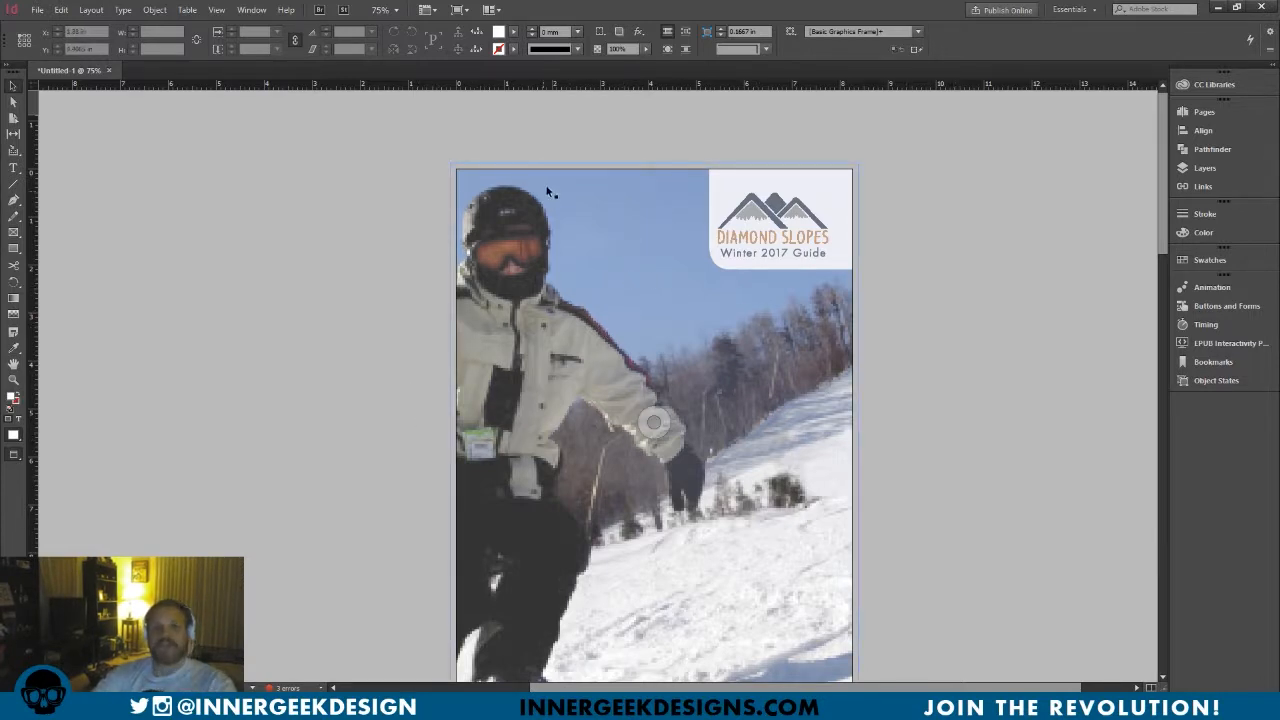
pyautogui.click(251, 12)
pyautogui.click(220, 10)
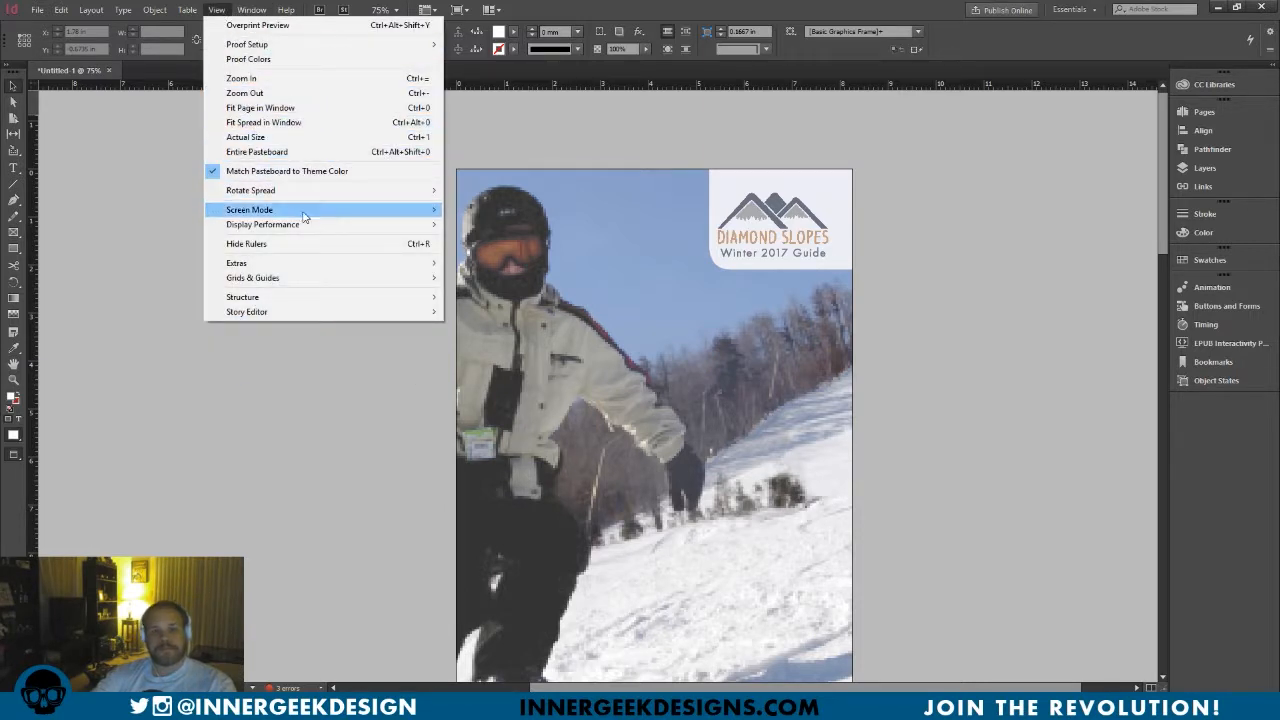
pyautogui.moveTo(310, 226)
pyautogui.click(491, 253)
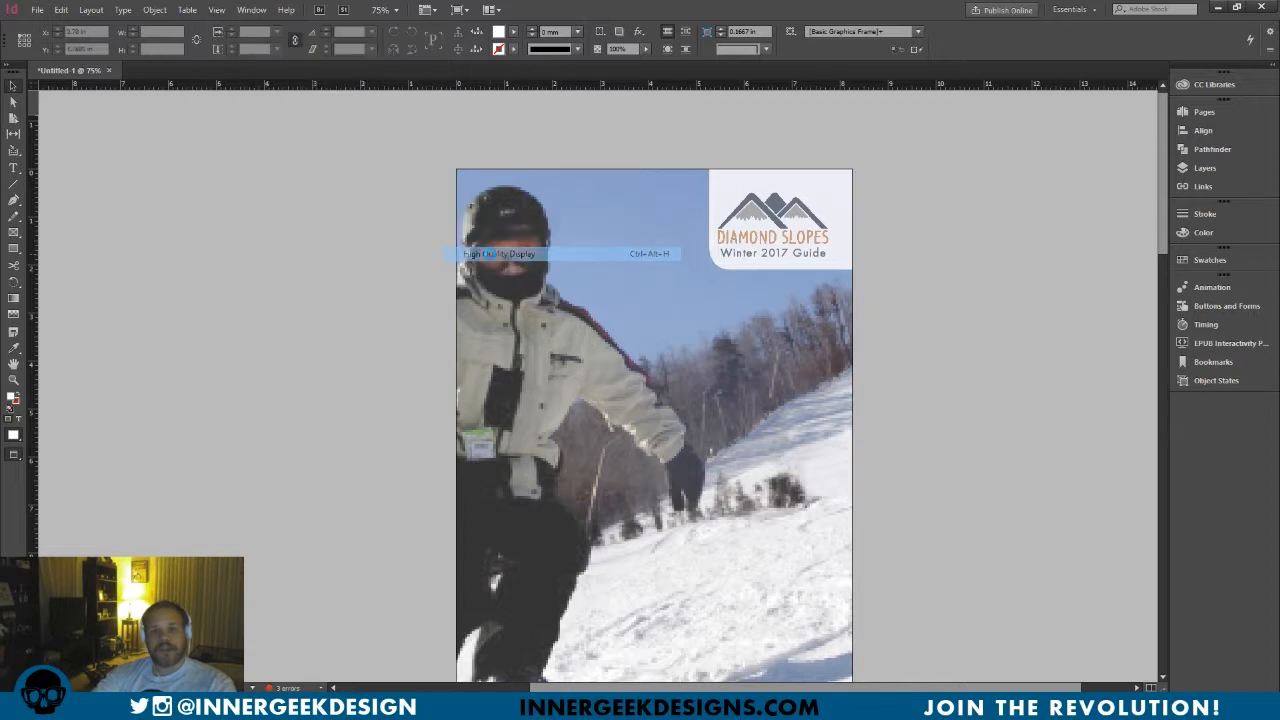
pyautogui.click(660, 285)
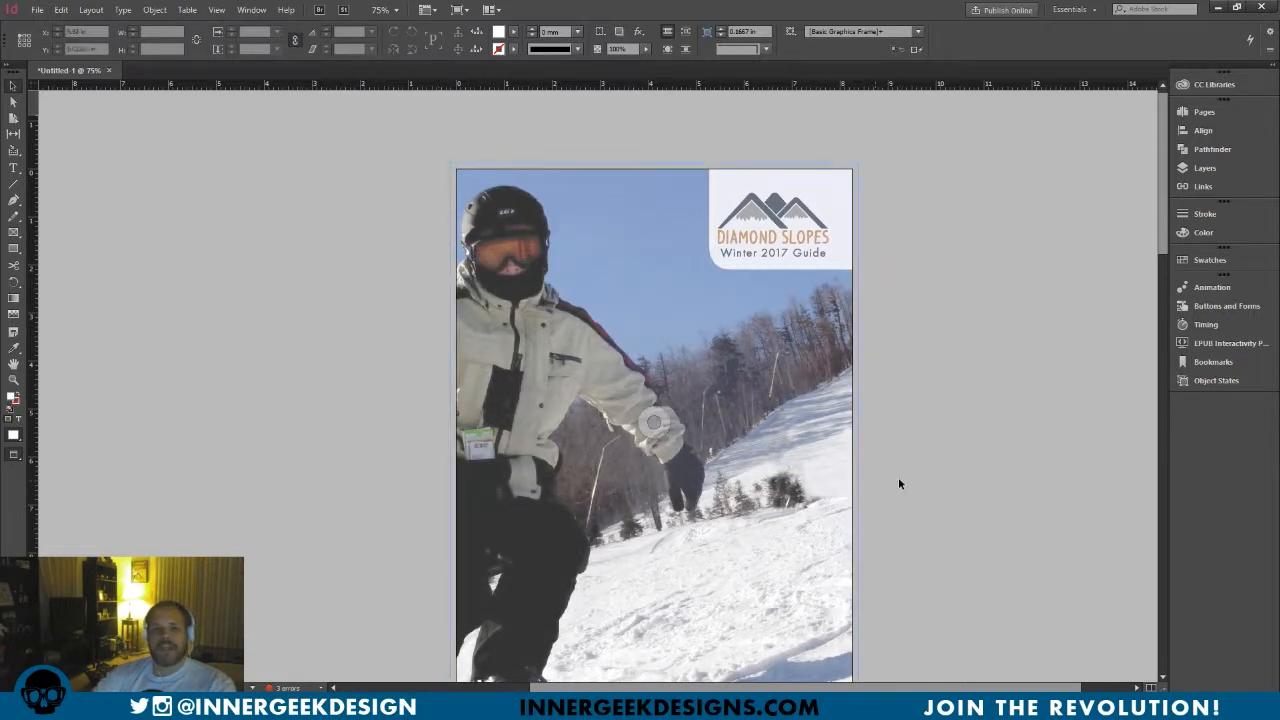
pyautogui.scroll(-3, 714, 284)
pyautogui.scroll(2, 710, 277)
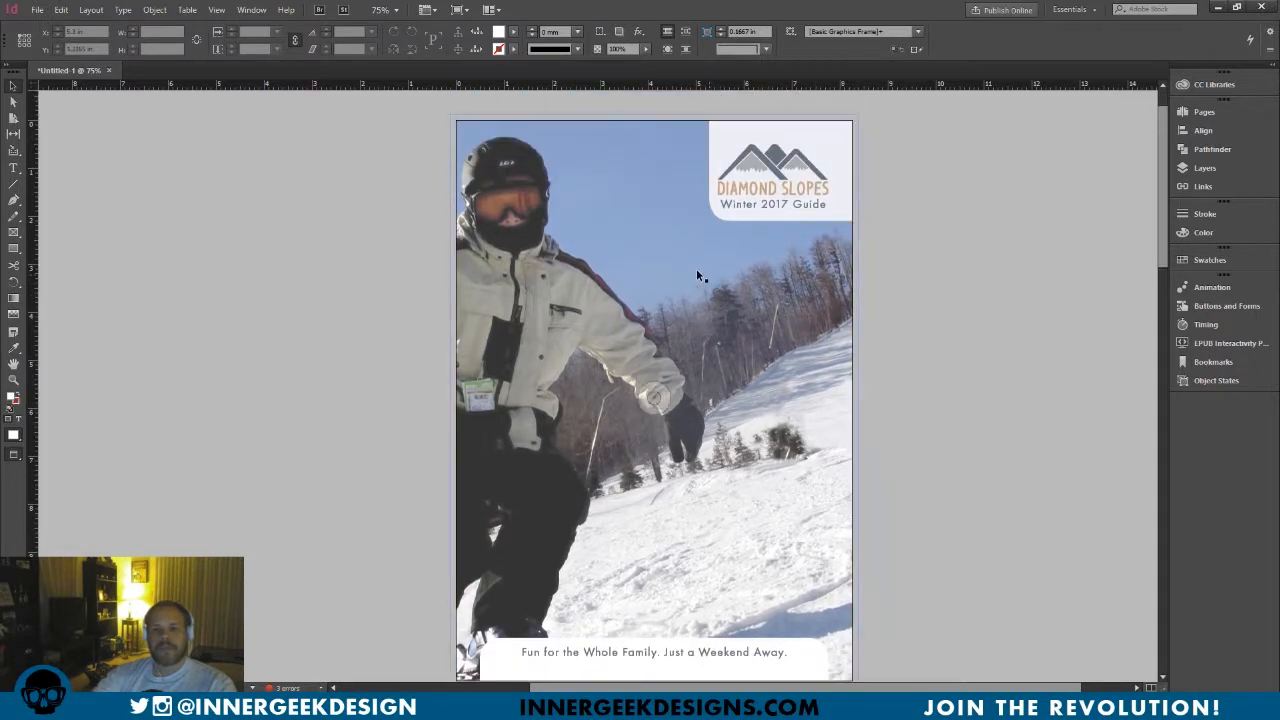
# Return the display performance to Typical Display.
pyautogui.click(216, 9)
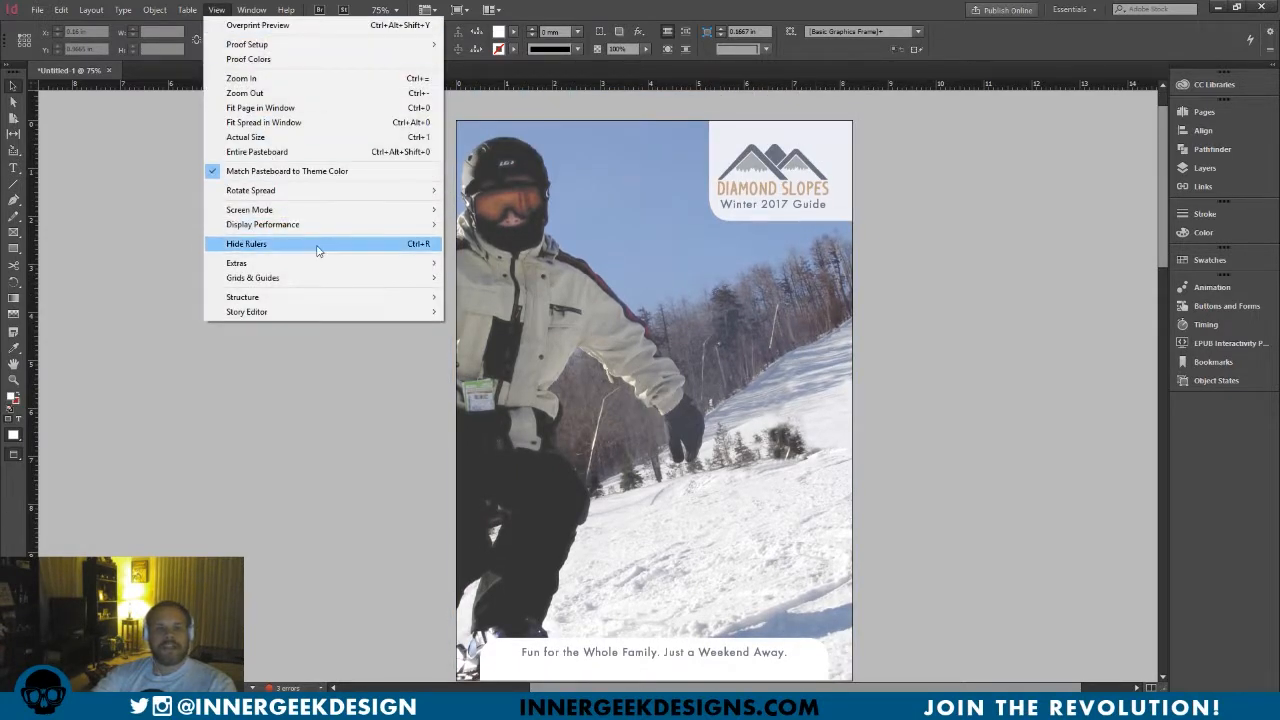
pyautogui.moveTo(318, 226)
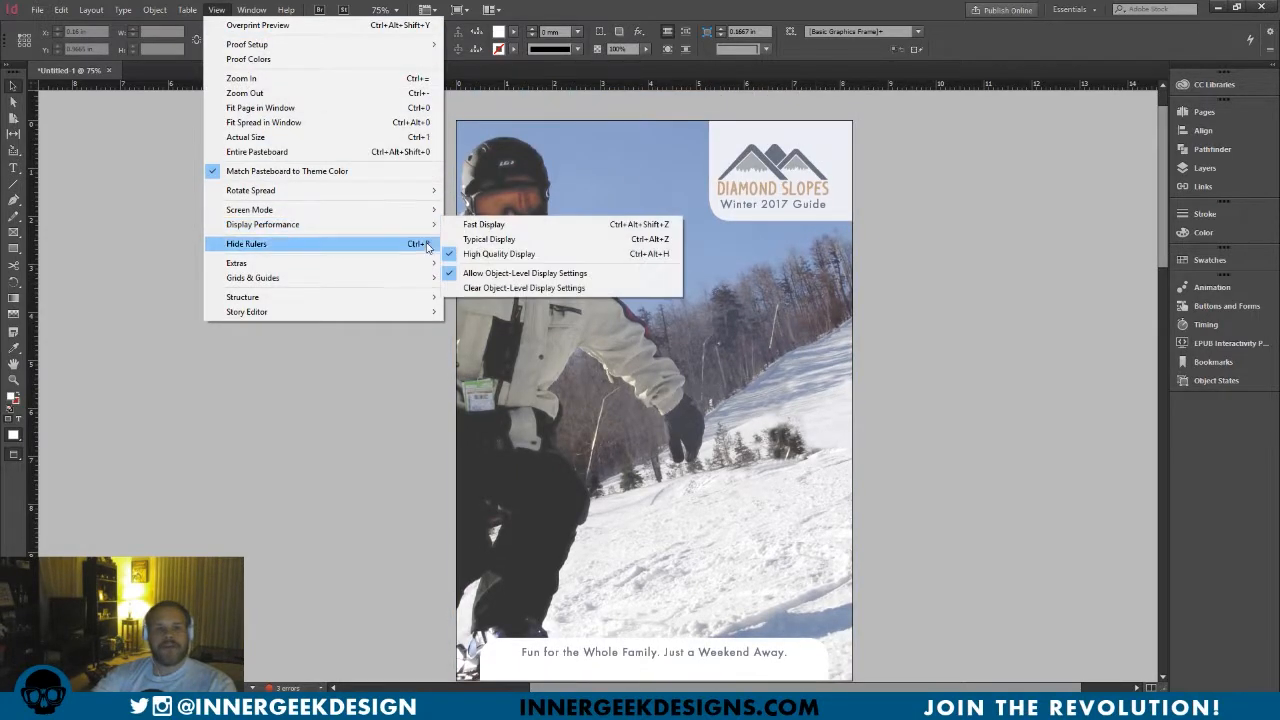
pyautogui.click(507, 244)
# Go to the inside spread, switch to the Diamond Slopes folder window, and move and narrow it so the spread's bottom image frame stays reachable.
pyautogui.scroll(-5, 340, 265)
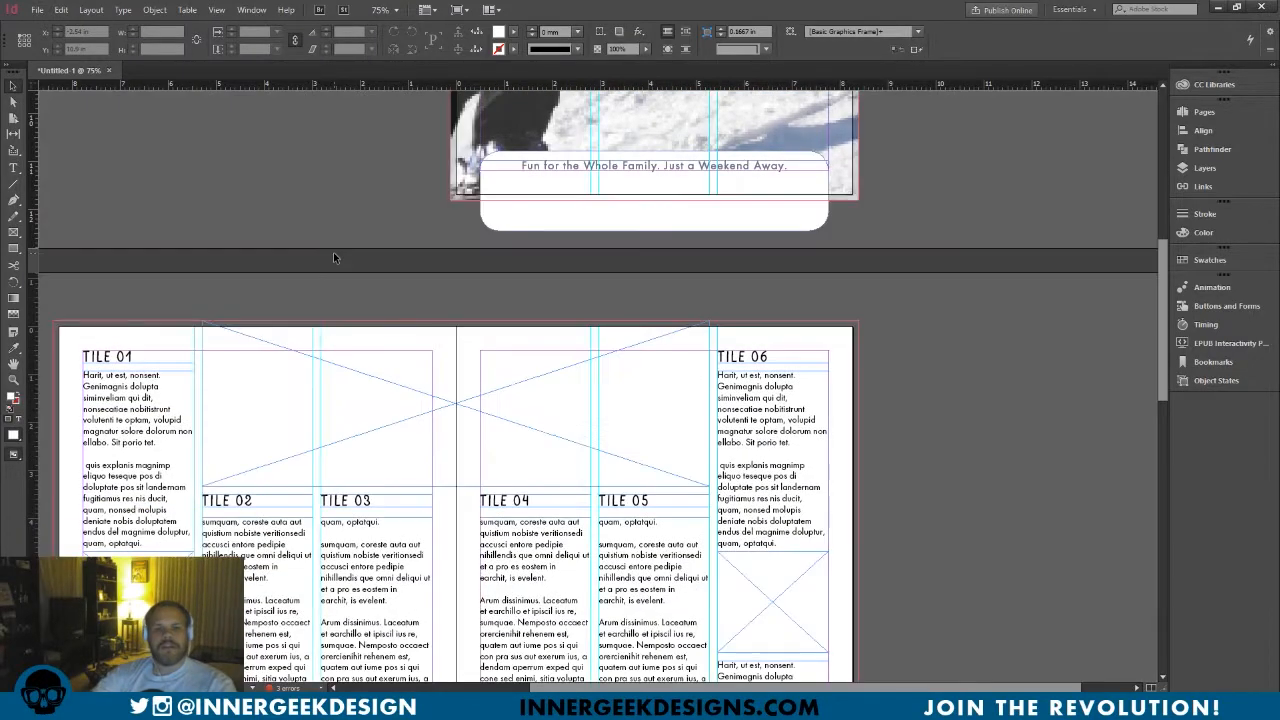
pyautogui.moveTo(824, 438); pyautogui.dragTo(938, 310)
pyautogui.moveTo(904, 407); pyautogui.dragTo(886, 379)
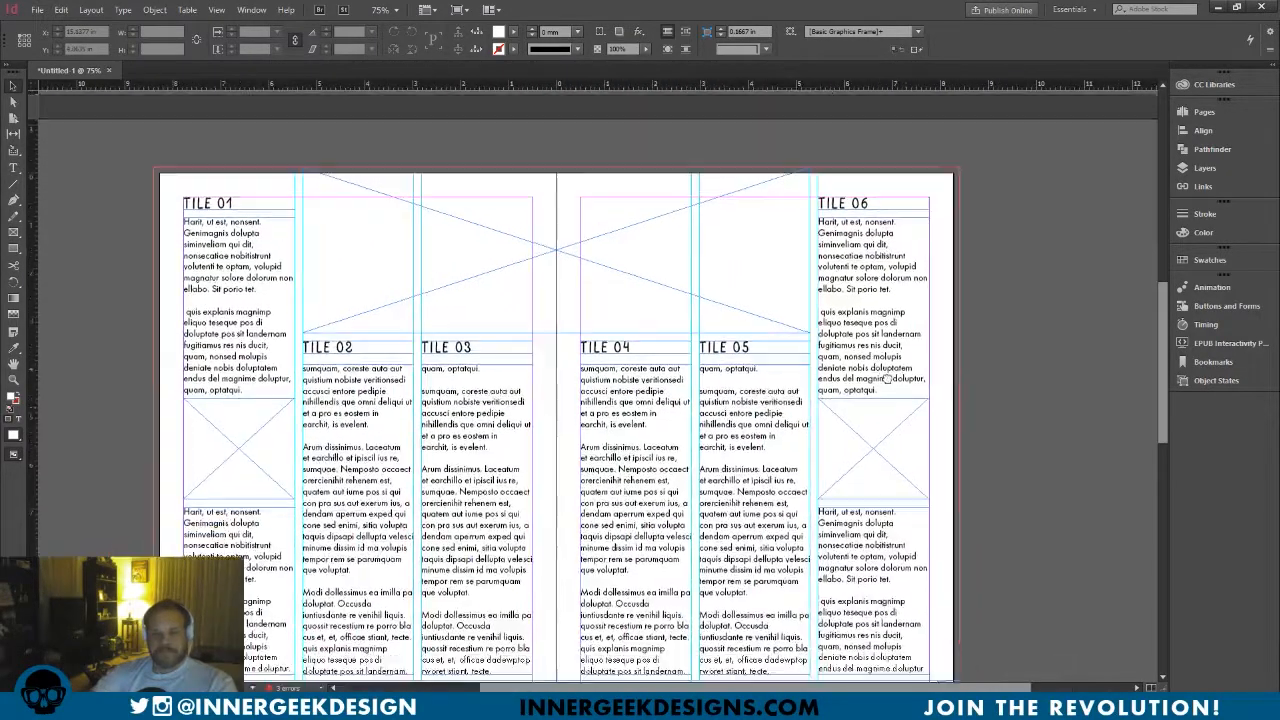
pyautogui.moveTo(826, 567); pyautogui.dragTo(840, 523)
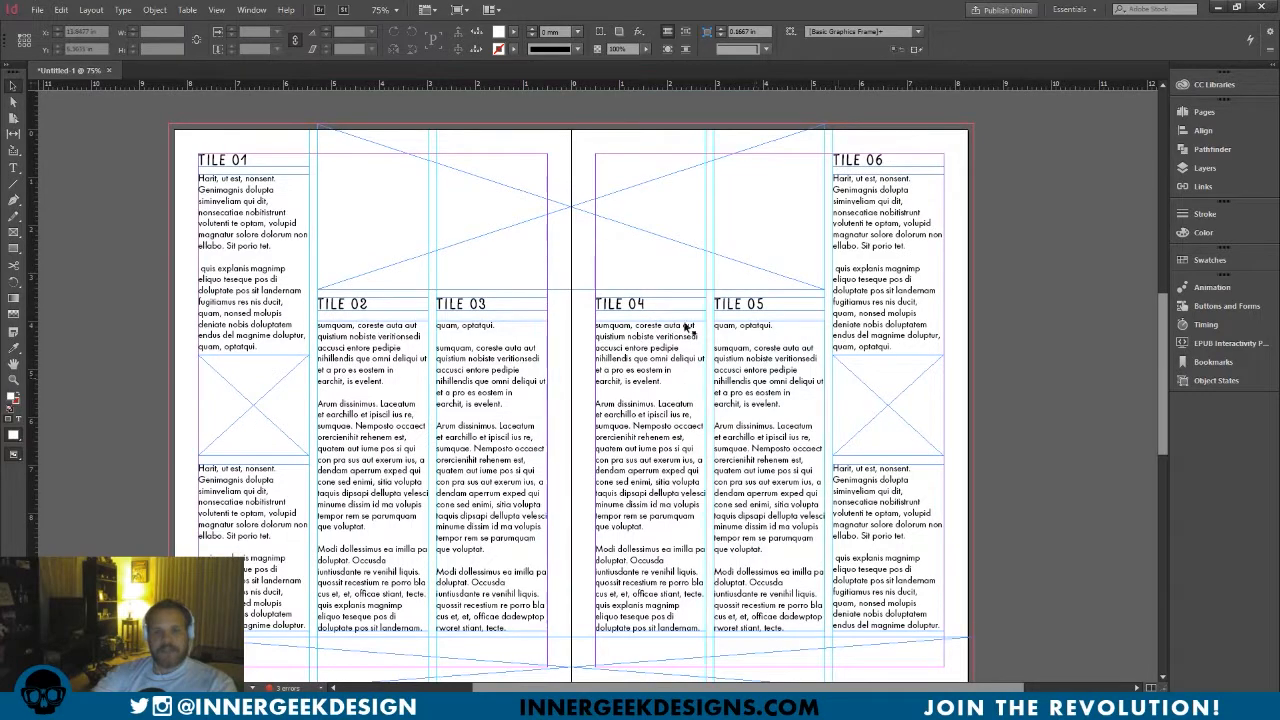
pyautogui.moveTo(692, 588); pyautogui.dragTo(685, 529)
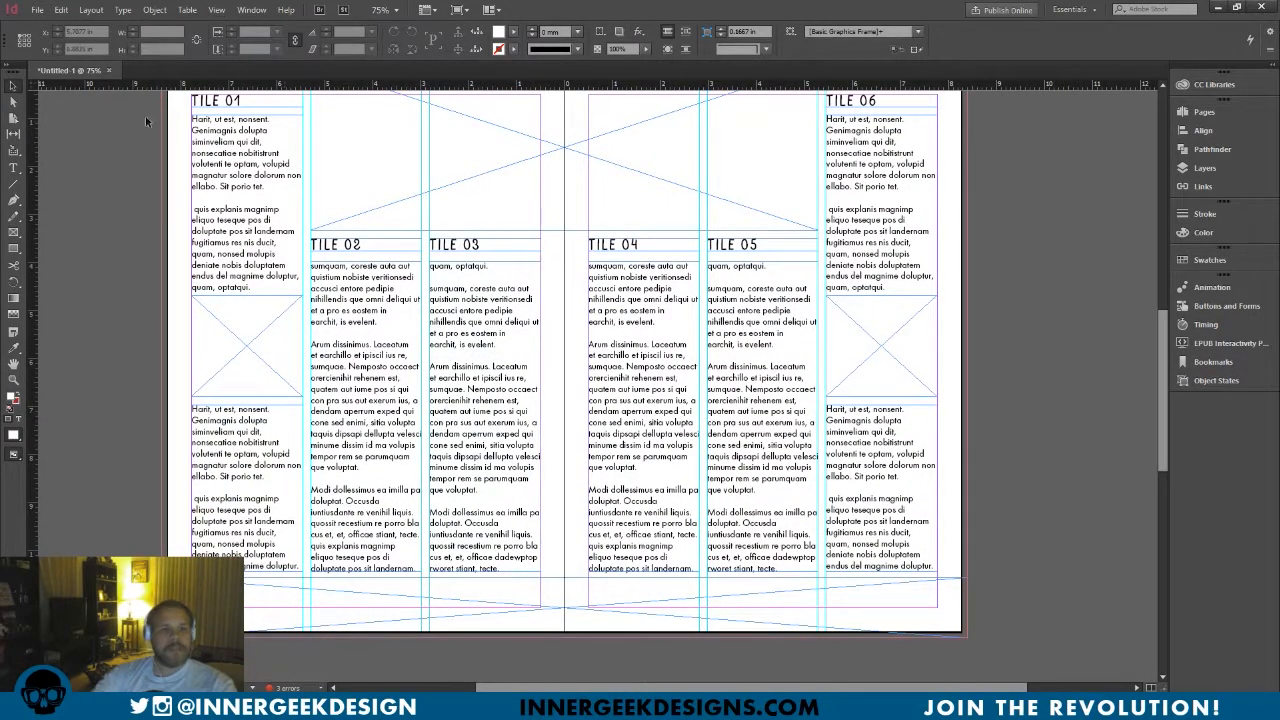
pyautogui.hotkey('alt', 'Tab')
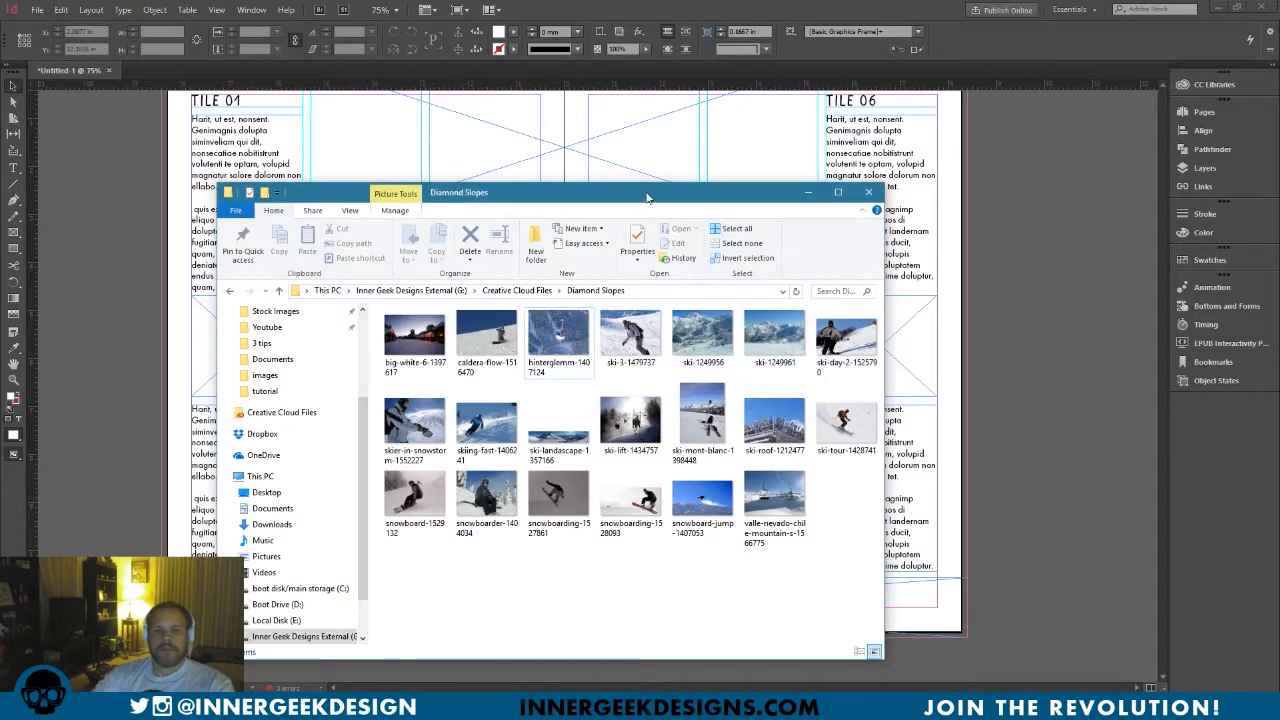
pyautogui.moveTo(644, 195); pyautogui.dragTo(1033, 157)
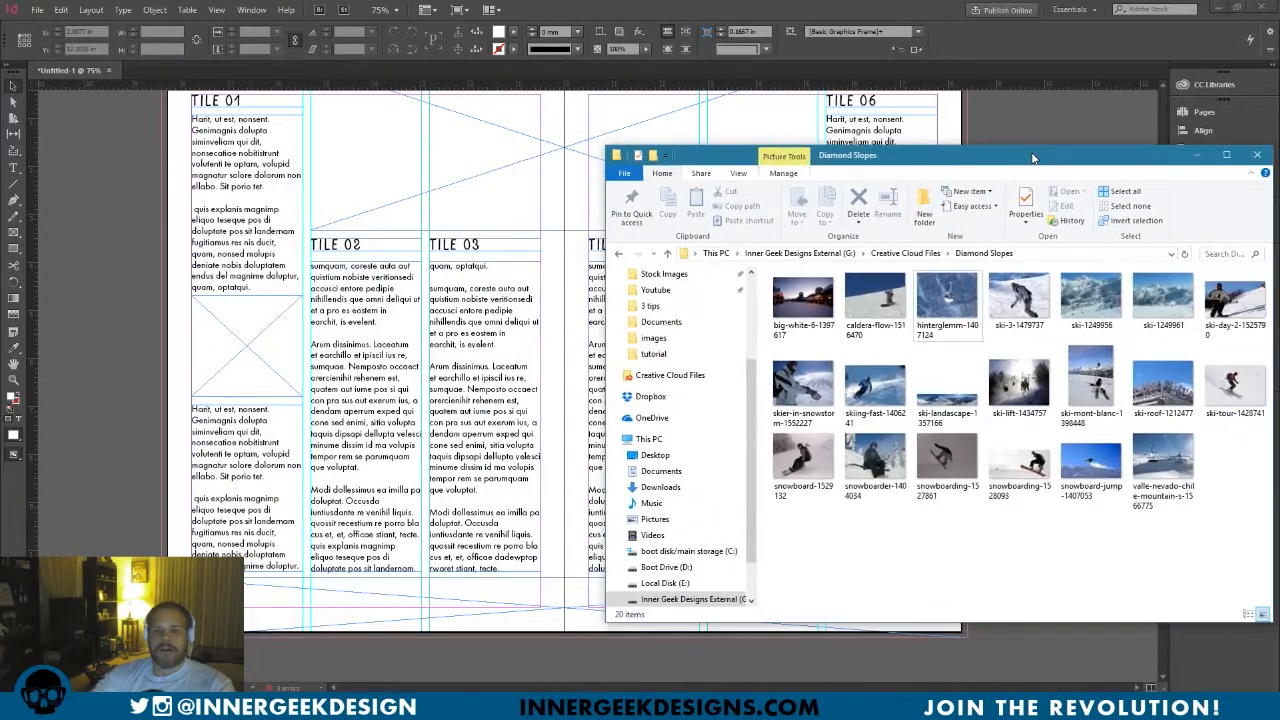
pyautogui.moveTo(1272, 203); pyautogui.dragTo(1163, 215)
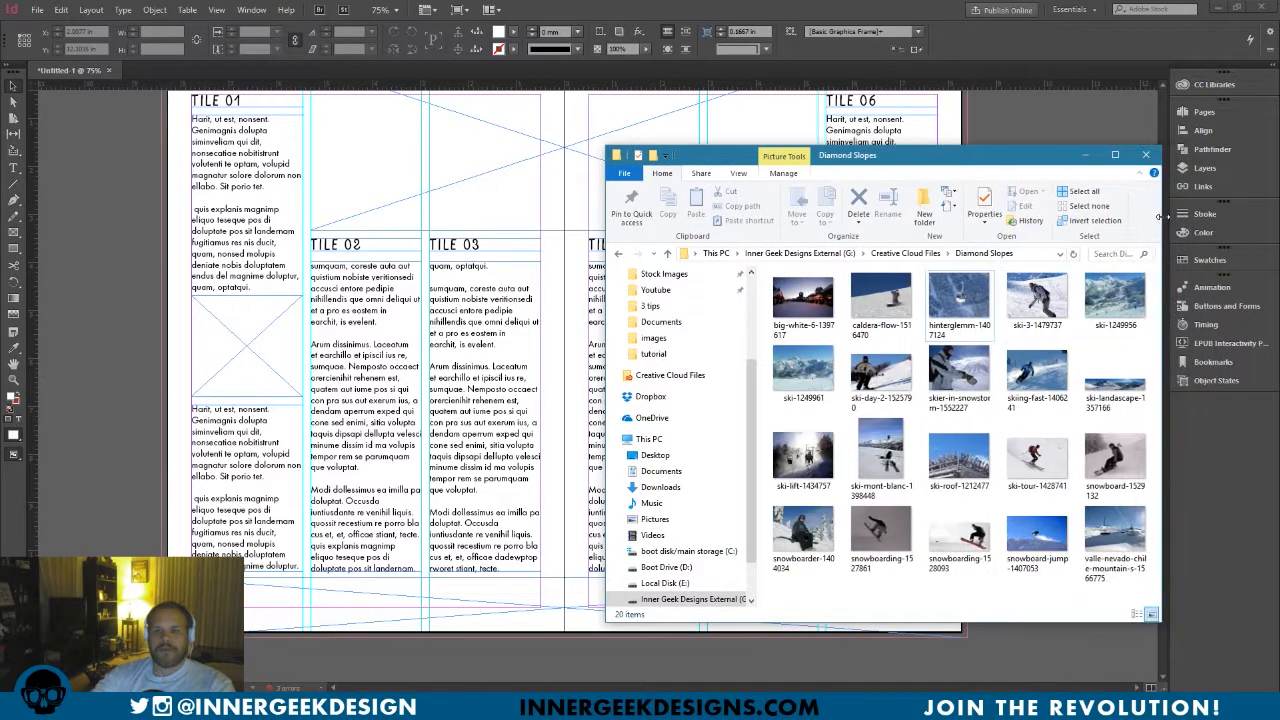
pyautogui.moveTo(997, 165); pyautogui.dragTo(1067, 133)
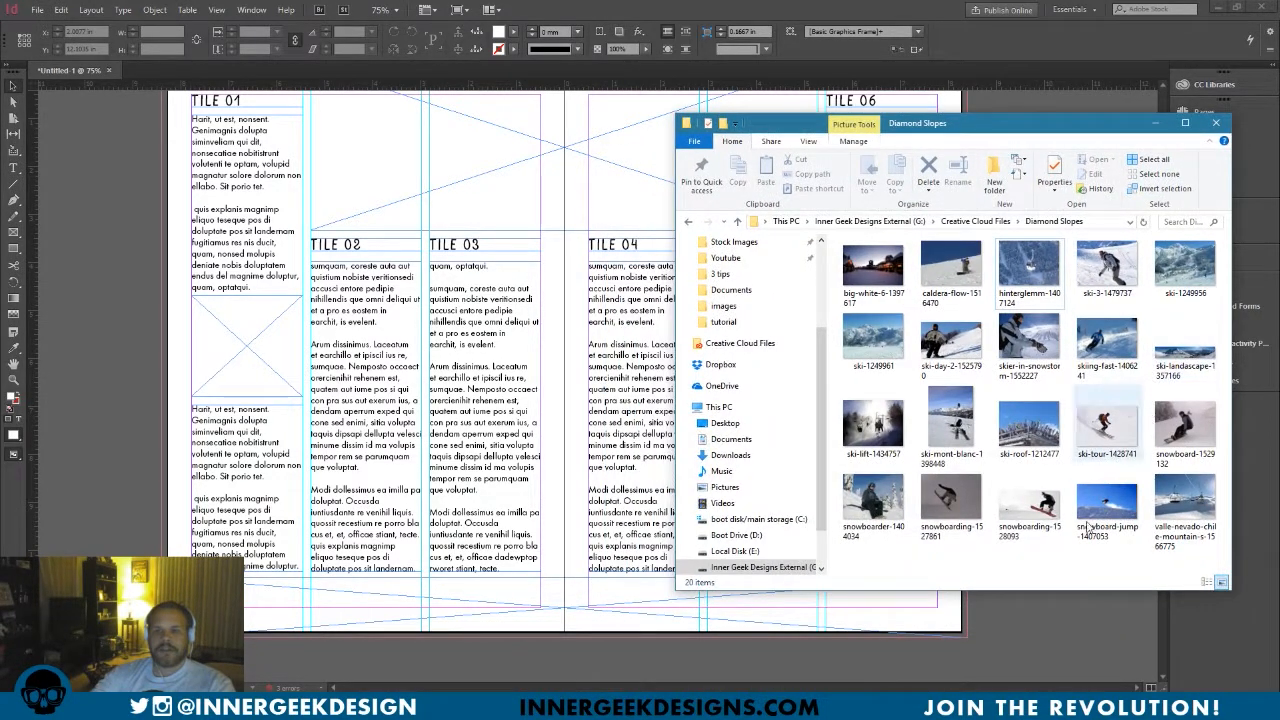
# Place the ski-landscape-1357166 photo into the wide bottom frame of the inside spread and scale it proportionally to about 89.8% within the frame.
pyautogui.click(1205, 367)
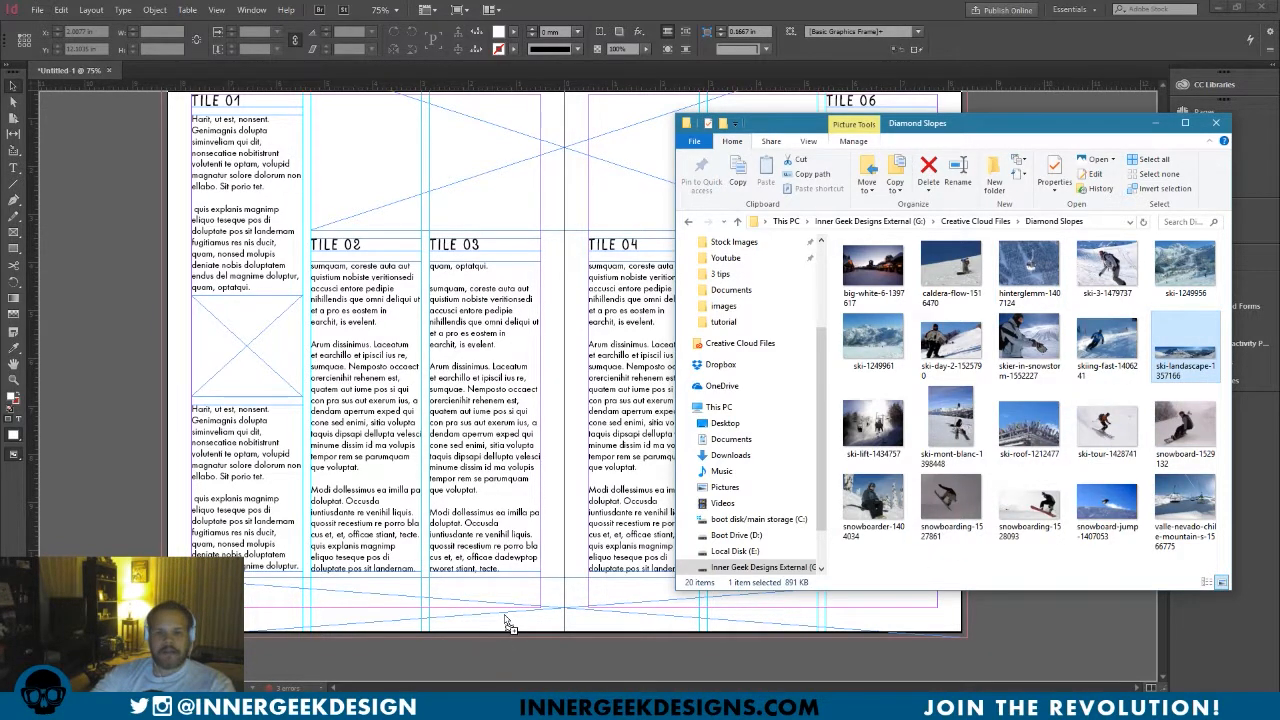
pyautogui.moveTo(505, 622); pyautogui.dragTo(506, 623)
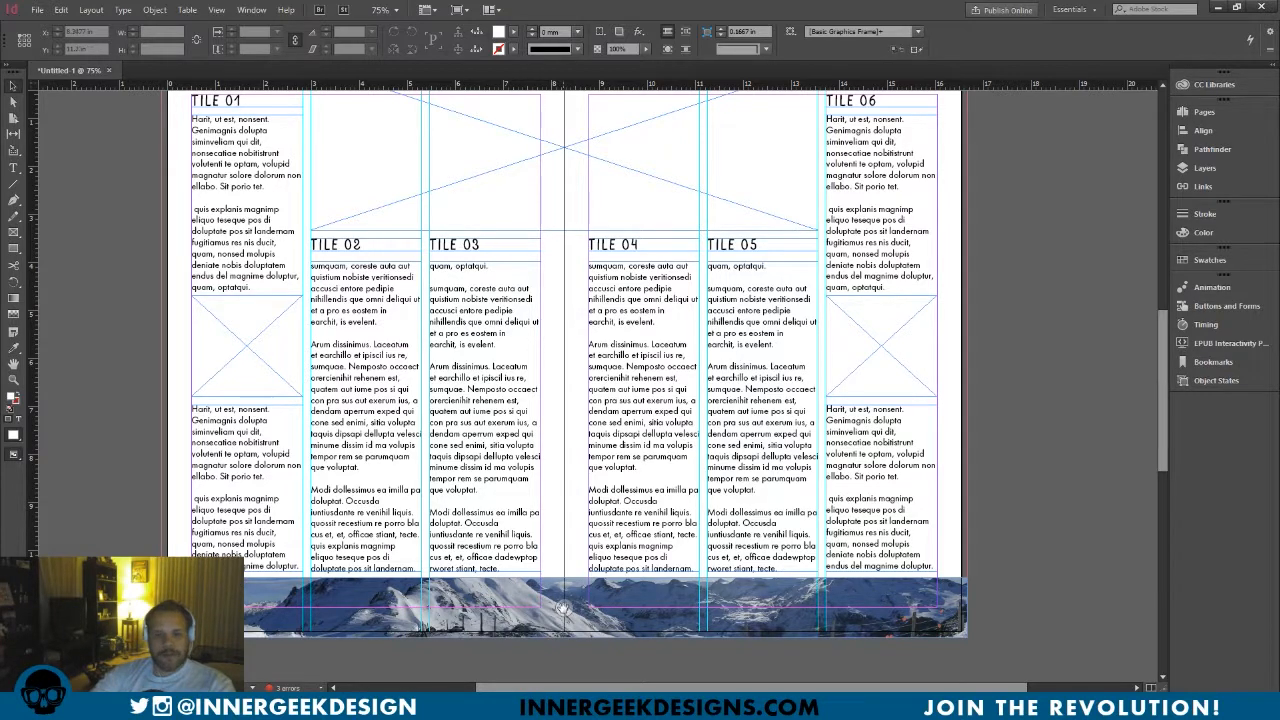
pyautogui.click(563, 607)
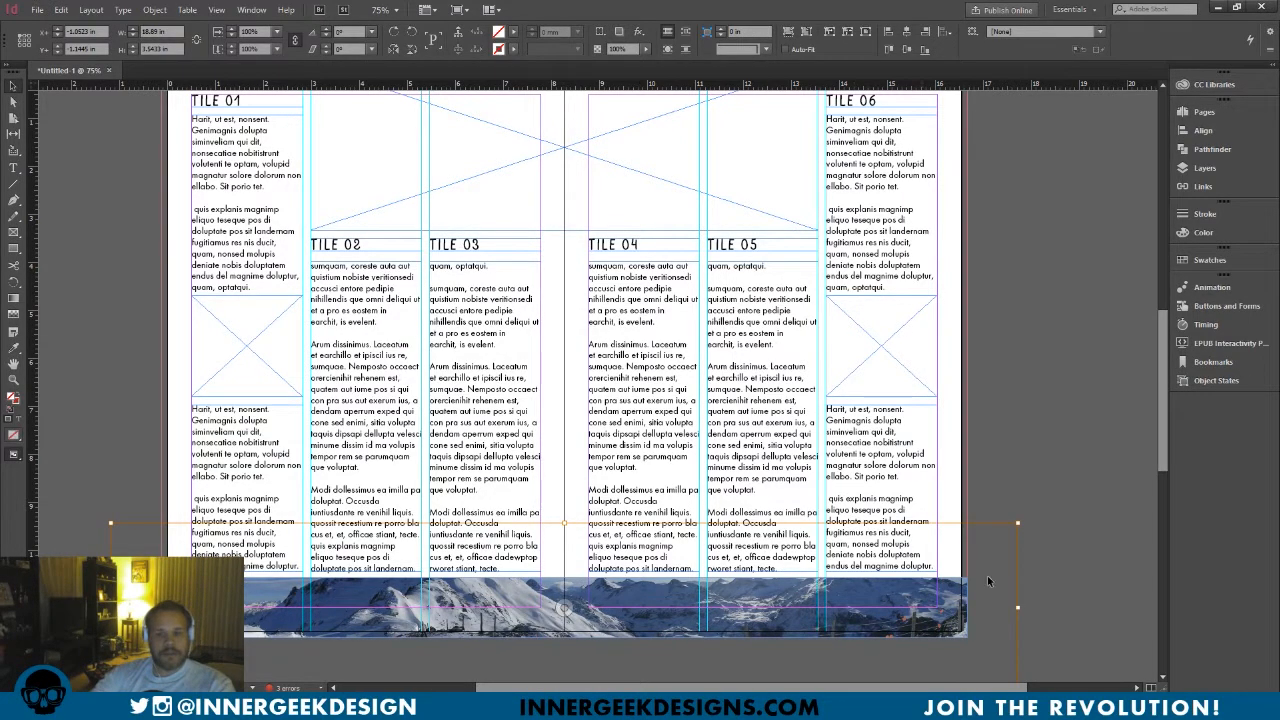
pyautogui.scroll(-3, 1087, 530)
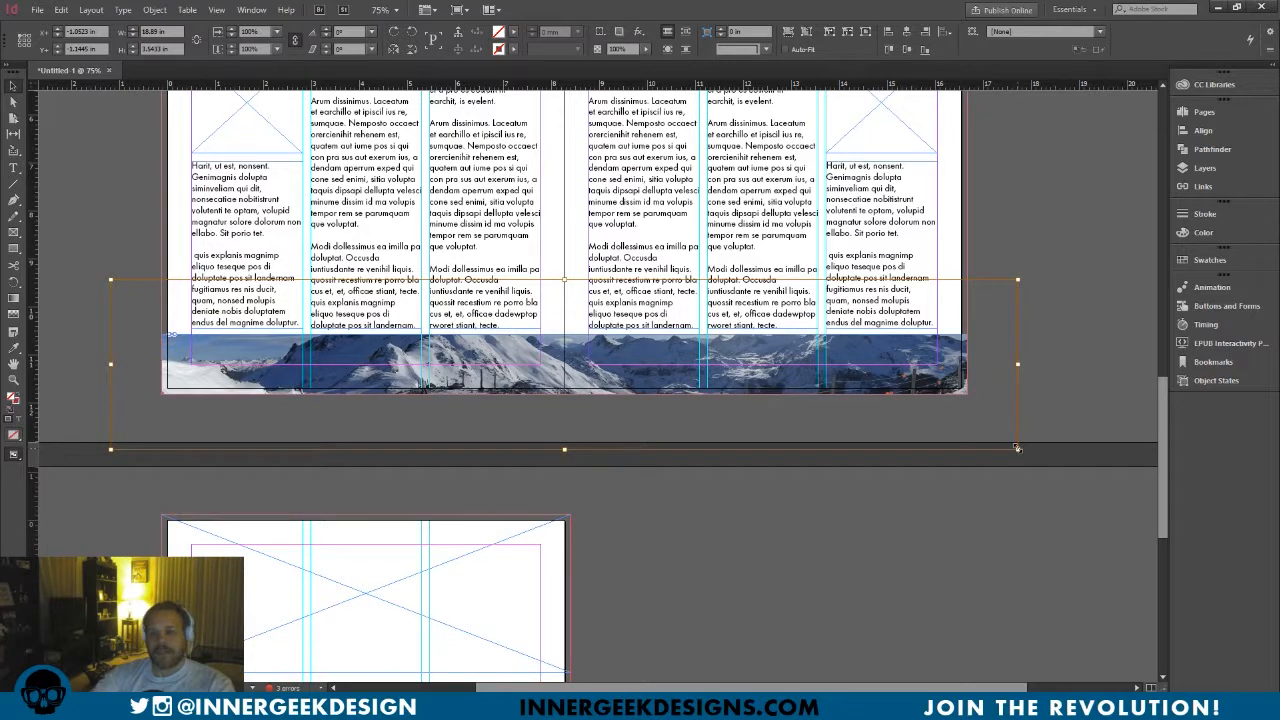
pyautogui.moveTo(1017, 449); pyautogui.dragTo(970, 413)
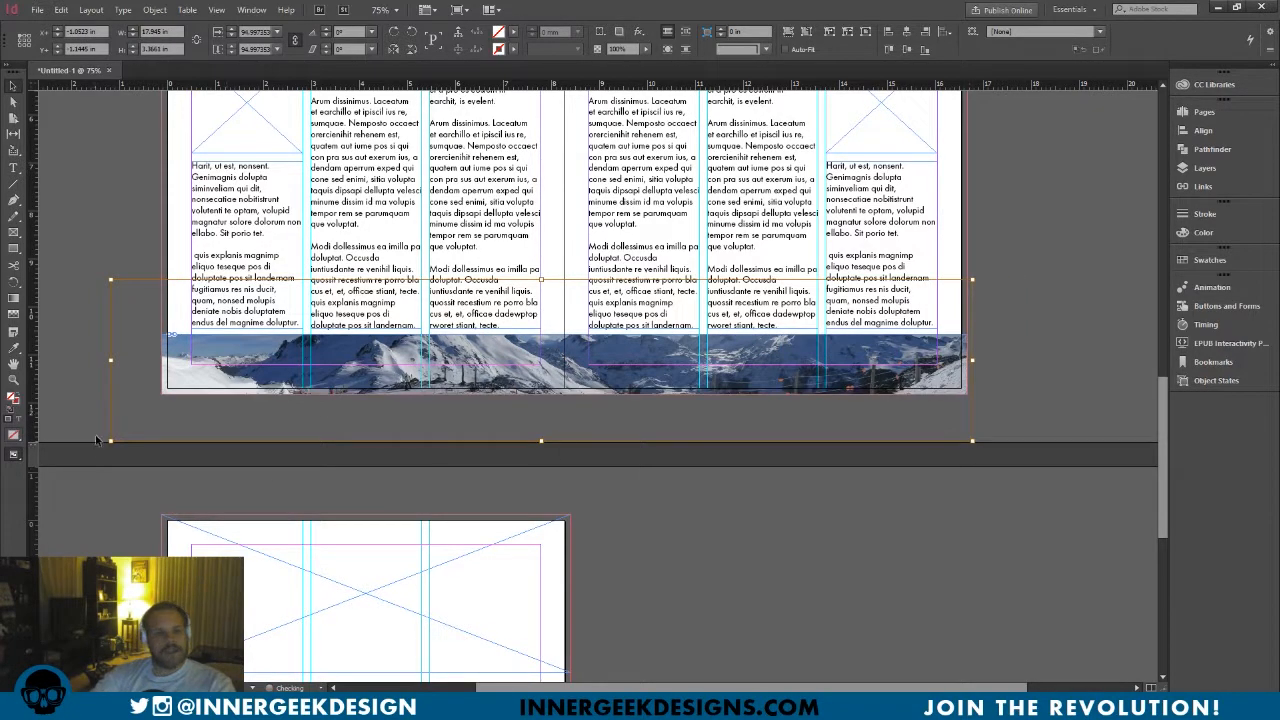
pyautogui.moveTo(111, 441); pyautogui.dragTo(160, 397)
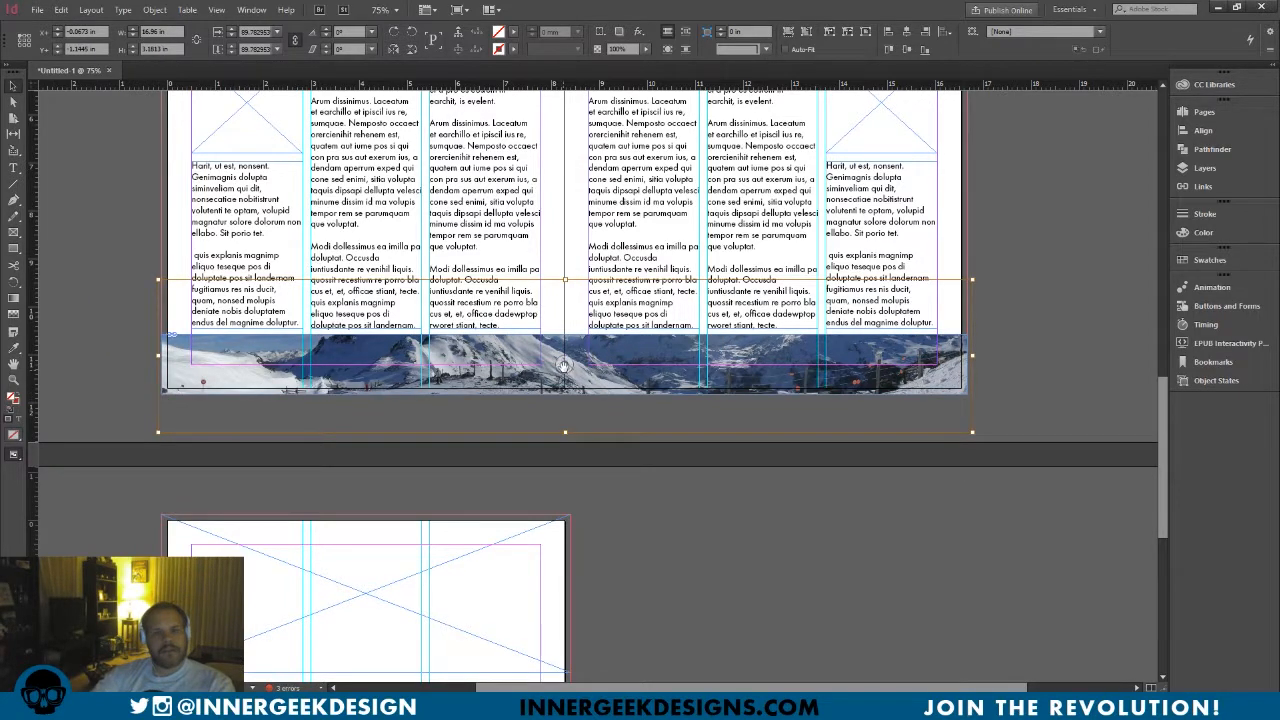
# Shift the panorama down inside its frame until the peaks and sky show, and review the spread in preview without guides.
pyautogui.moveTo(563, 366); pyautogui.dragTo(561, 421)
pyautogui.click(1034, 327)
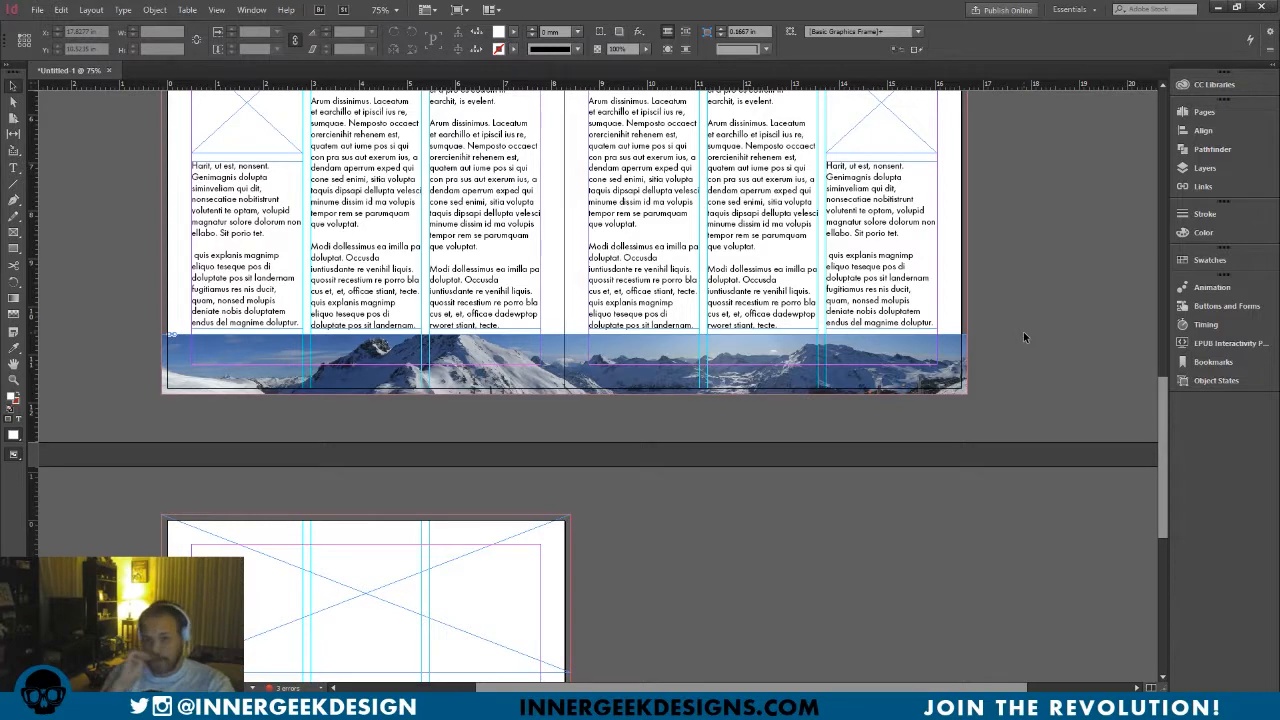
pyautogui.press('w')
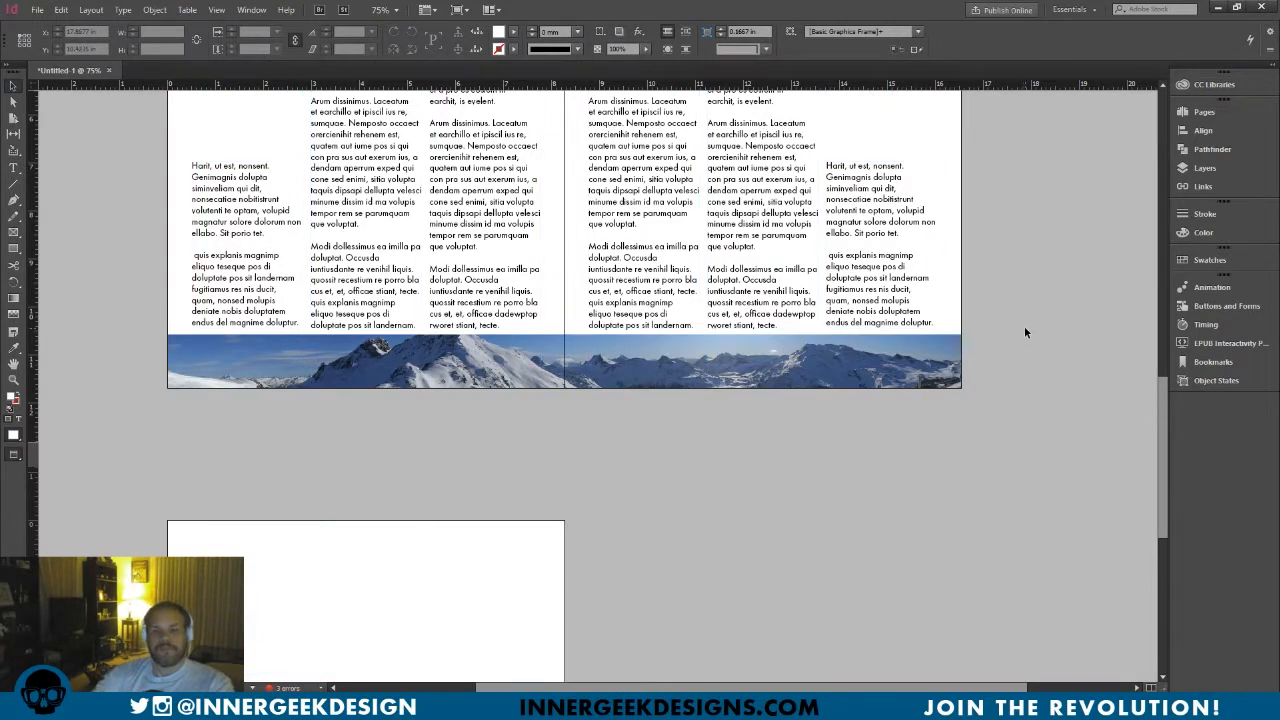
pyautogui.scroll(2, 1030, 318)
pyautogui.scroll(4, 1036, 318)
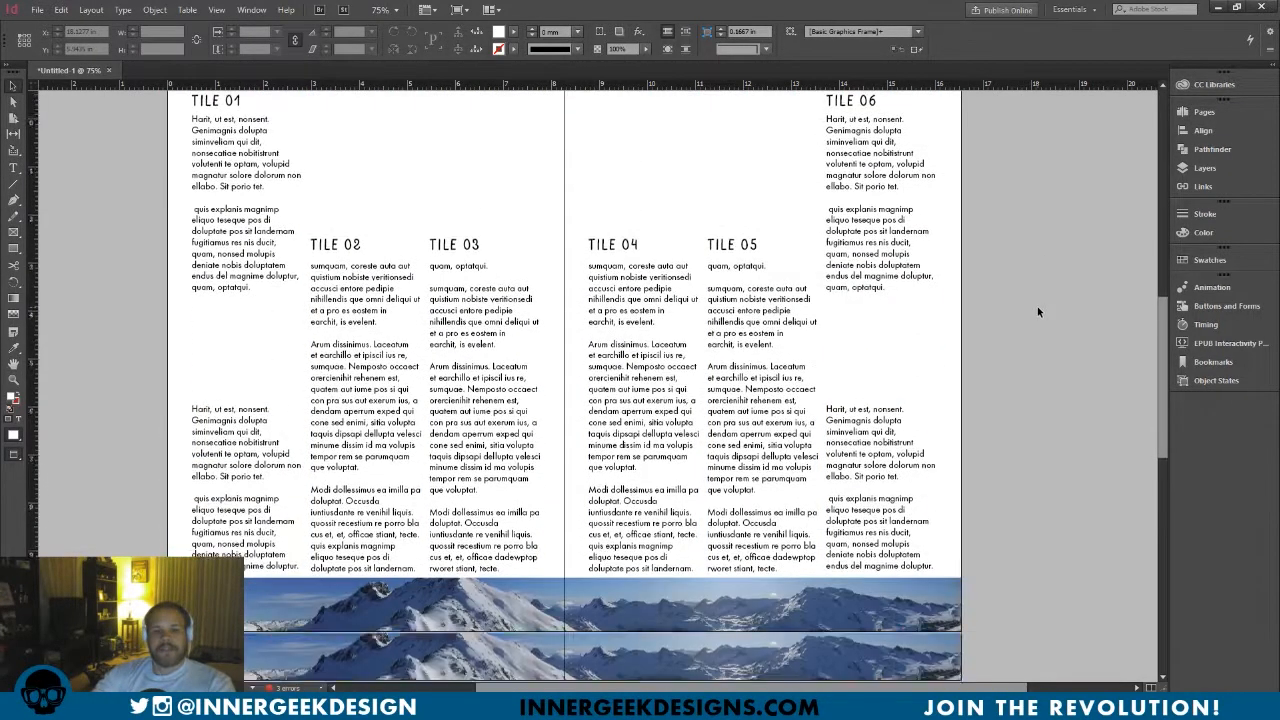
pyautogui.scroll(-1, 1042, 260)
pyautogui.scroll(3, 1043, 250)
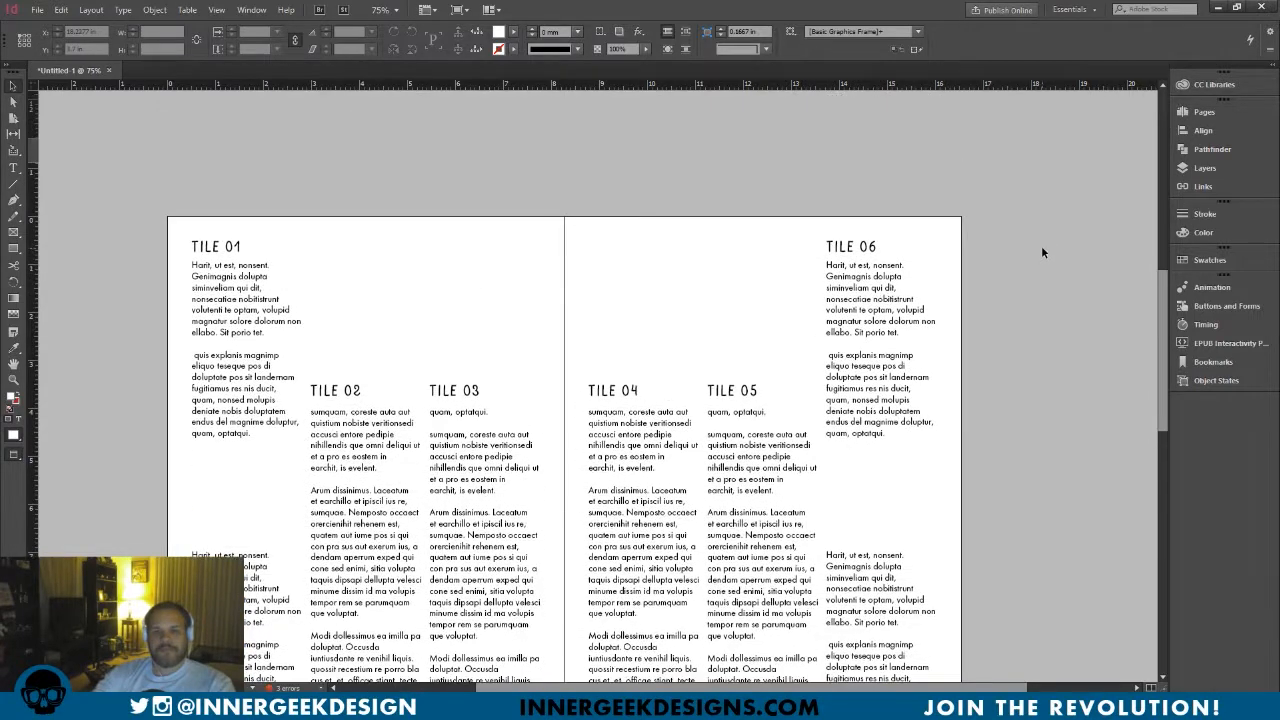
pyautogui.scroll(-1, 1043, 250)
pyautogui.press('w')
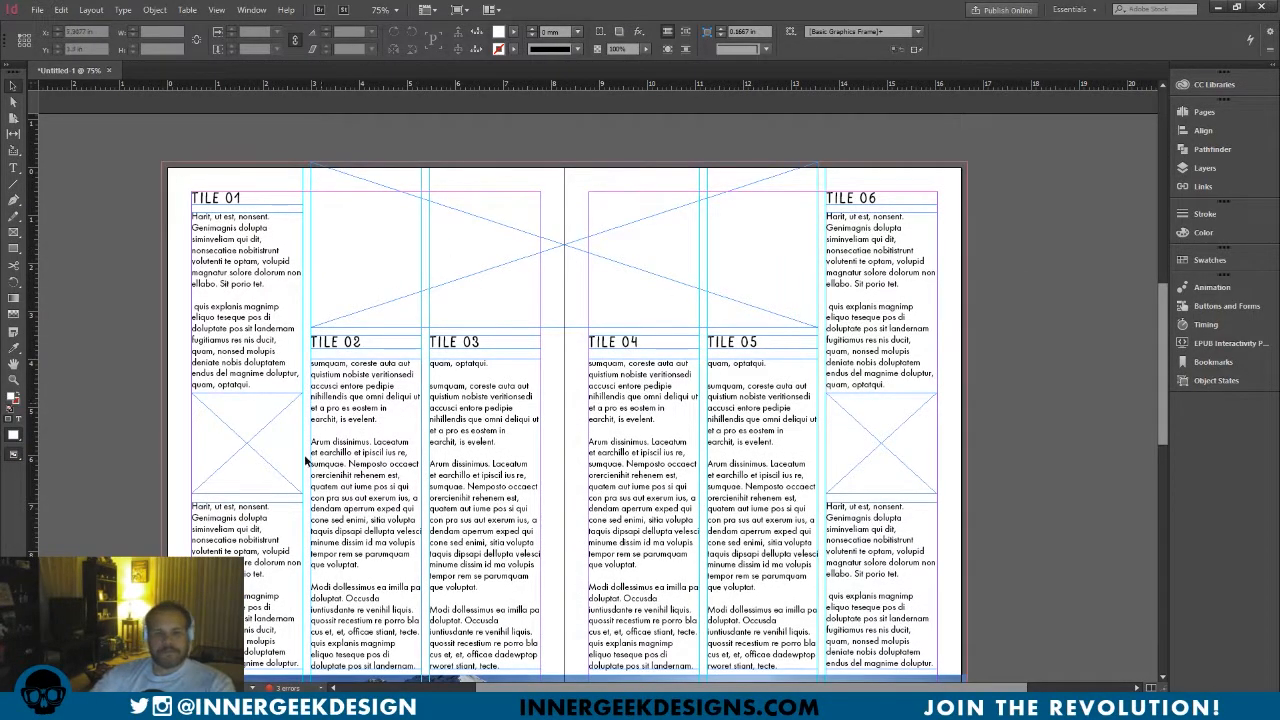
# Place the snowboarder 05 graphic from the Diamond Slopes CC library into the small image frame in the Tile 01 column.
pyautogui.click(224, 443)
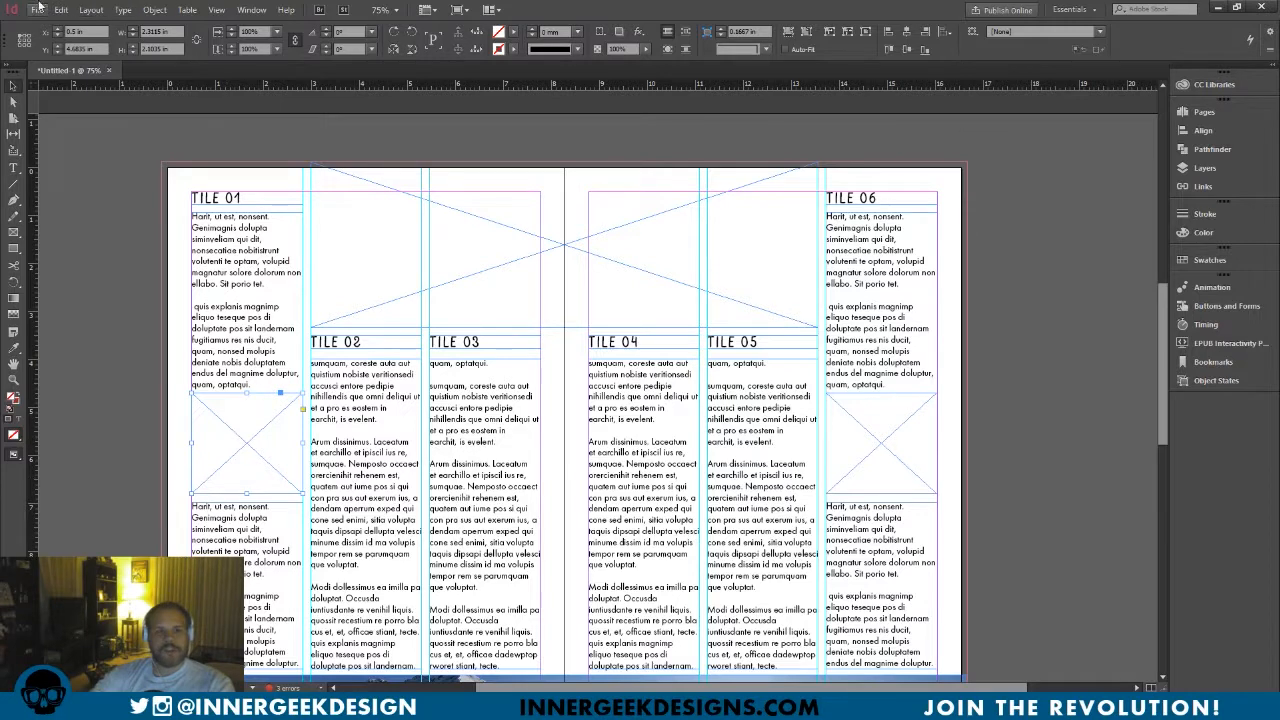
pyautogui.click(1237, 88)
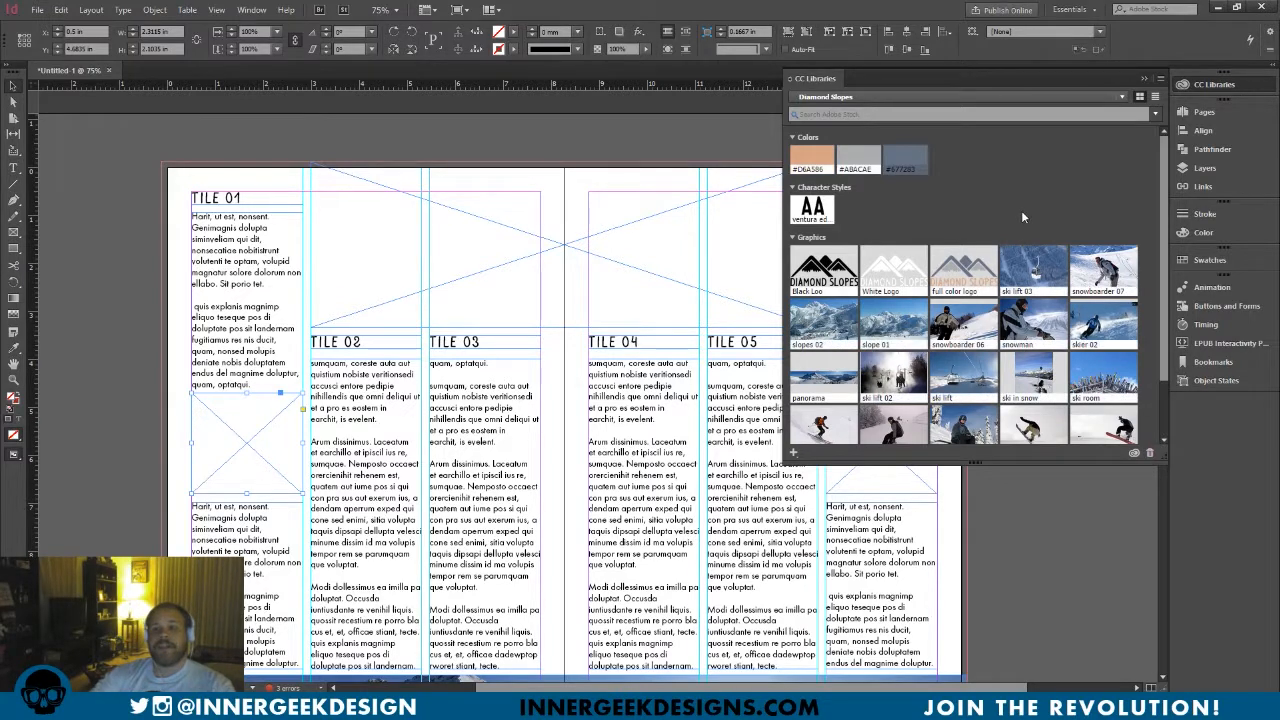
pyautogui.scroll(-2, 1021, 210)
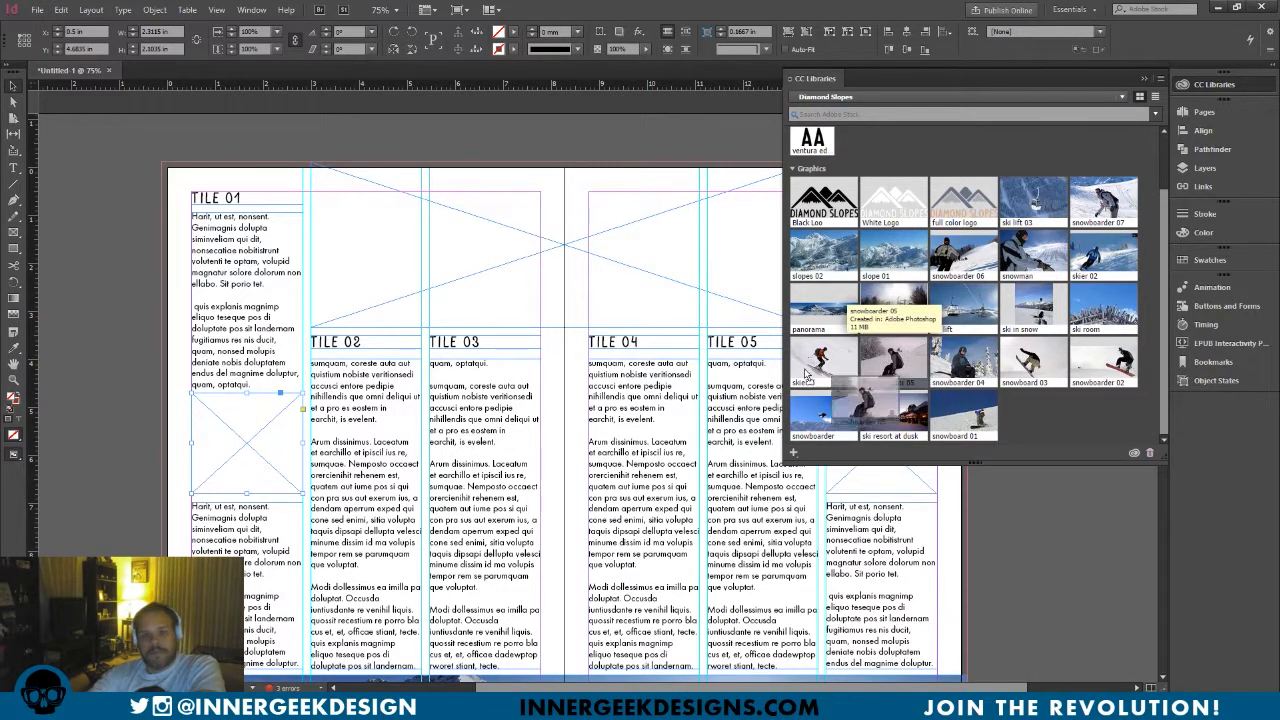
pyautogui.moveTo(884, 360); pyautogui.dragTo(226, 446)
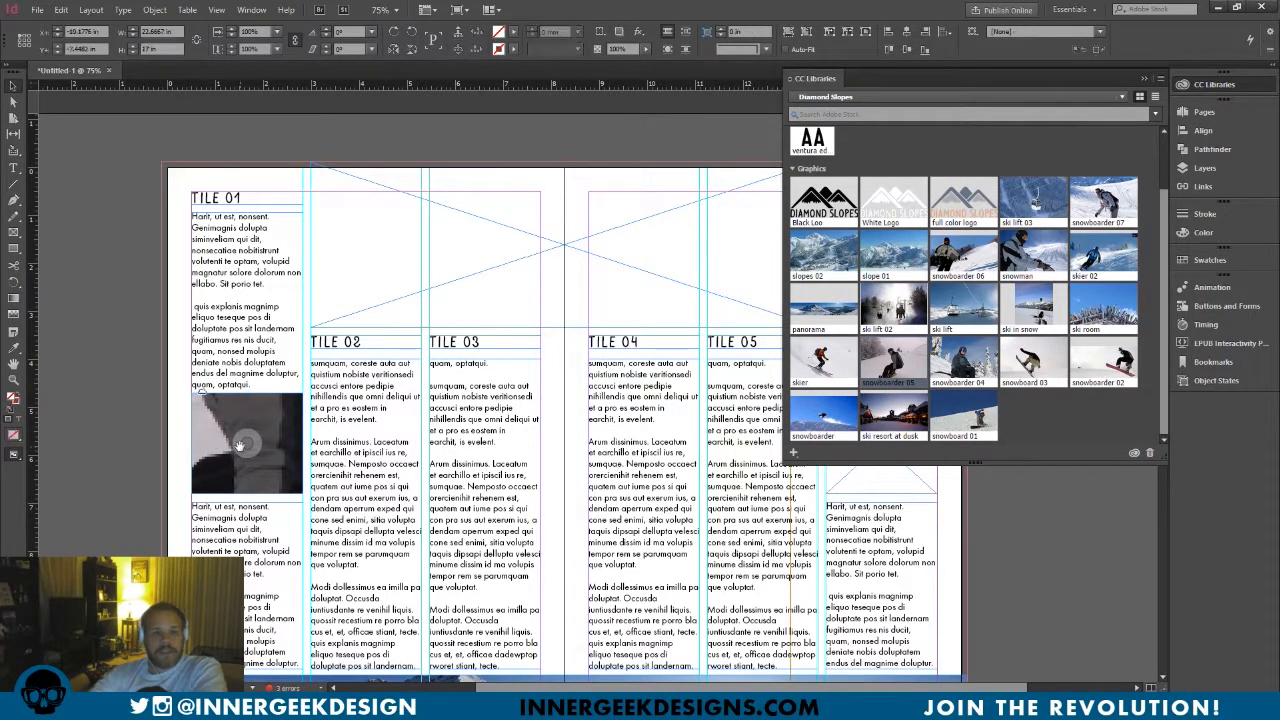
# Scale the snowboarder 05 photo inside the Tile 01 frame proportionally down to about 17.4%, without resizing the frame.
pyautogui.hotkey('ctrl', '-')
pyautogui.hotkey('ctrl', '-')
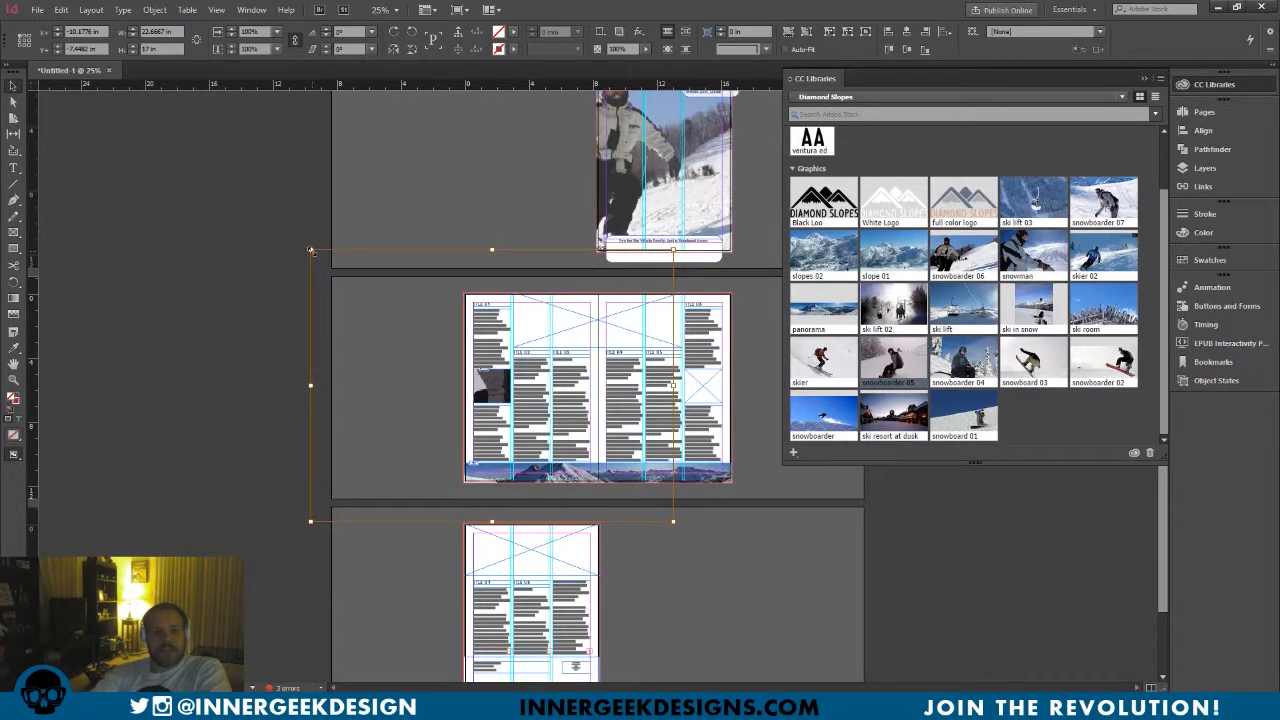
pyautogui.moveTo(310, 250); pyautogui.dragTo(463, 377)
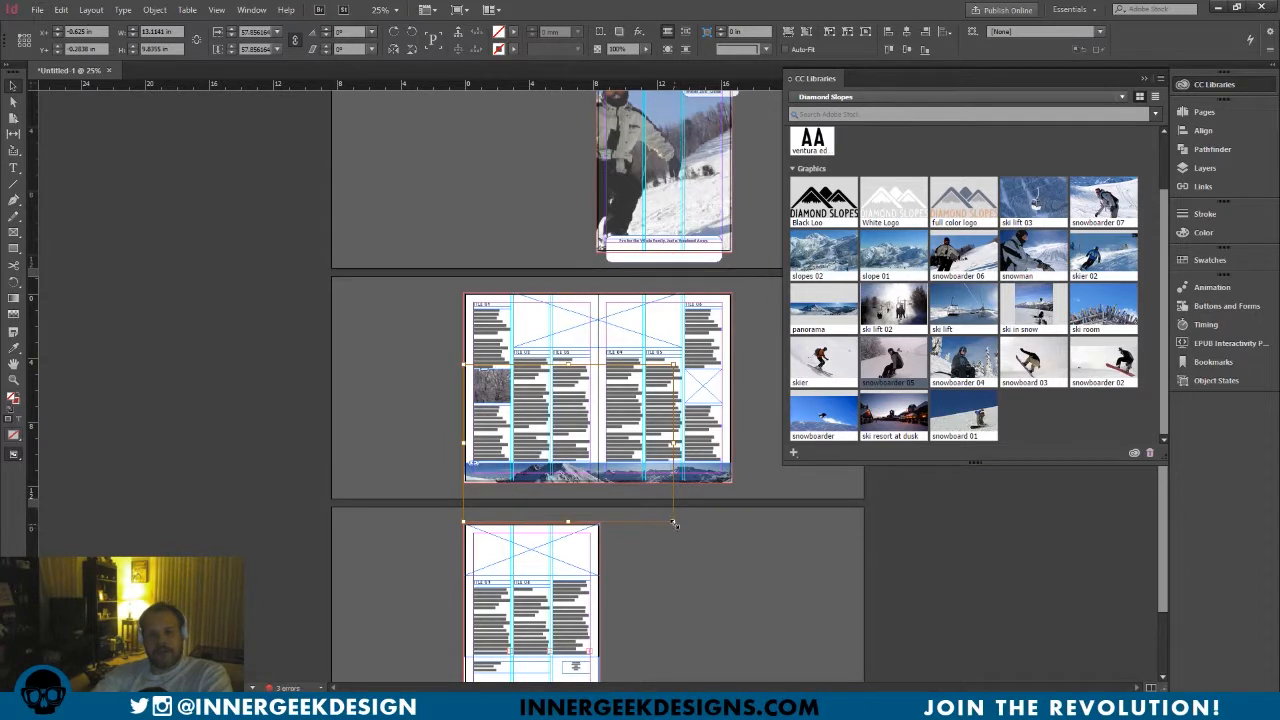
pyautogui.moveTo(674, 523); pyautogui.dragTo(512, 411)
# Shift the snowboarder 05 photo slightly up and to the right inside its frame, and reselect the frame.
pyautogui.hotkey('ctrl', '=')
pyautogui.hotkey('ctrl', '=')
pyautogui.hotkey('ctrl', '=')
pyautogui.hotkey('ctrl', '=')
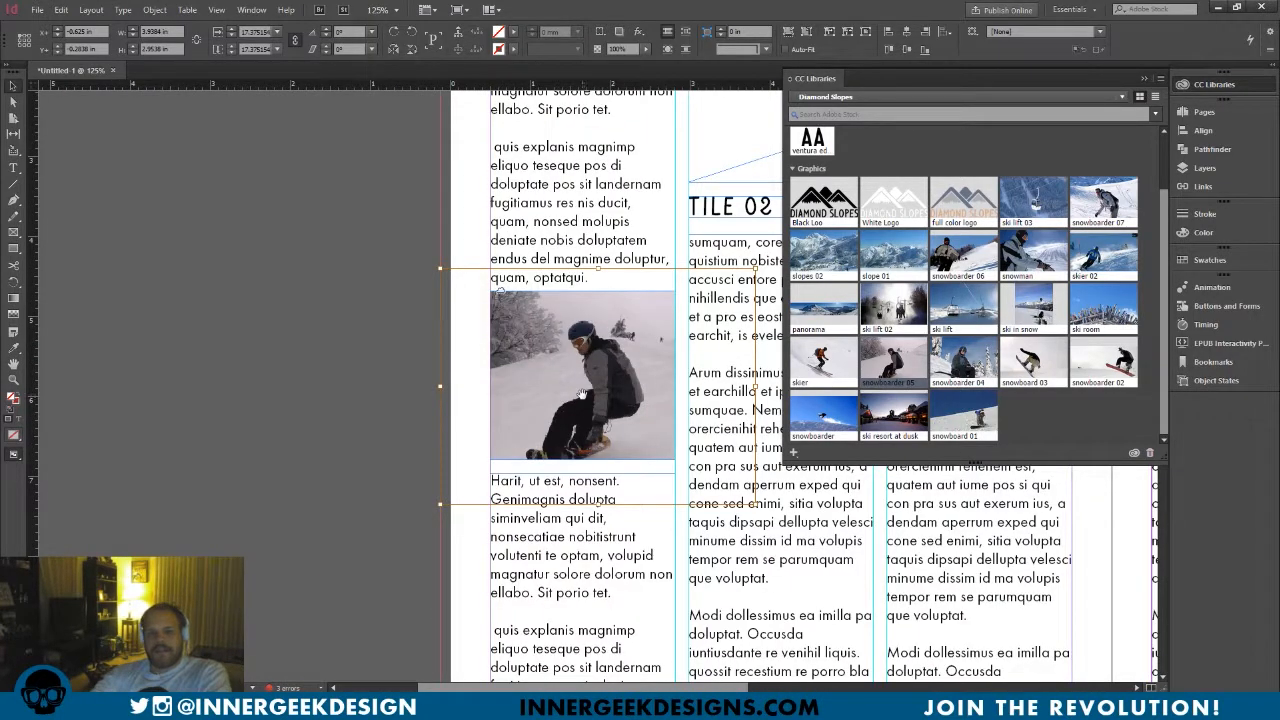
pyautogui.moveTo(582, 393)
pyautogui.mouseDown()
pyautogui.moveTo(614, 380)
pyautogui.moveTo(600, 378)
pyautogui.mouseUp()
pyautogui.doubleClick(600, 378)
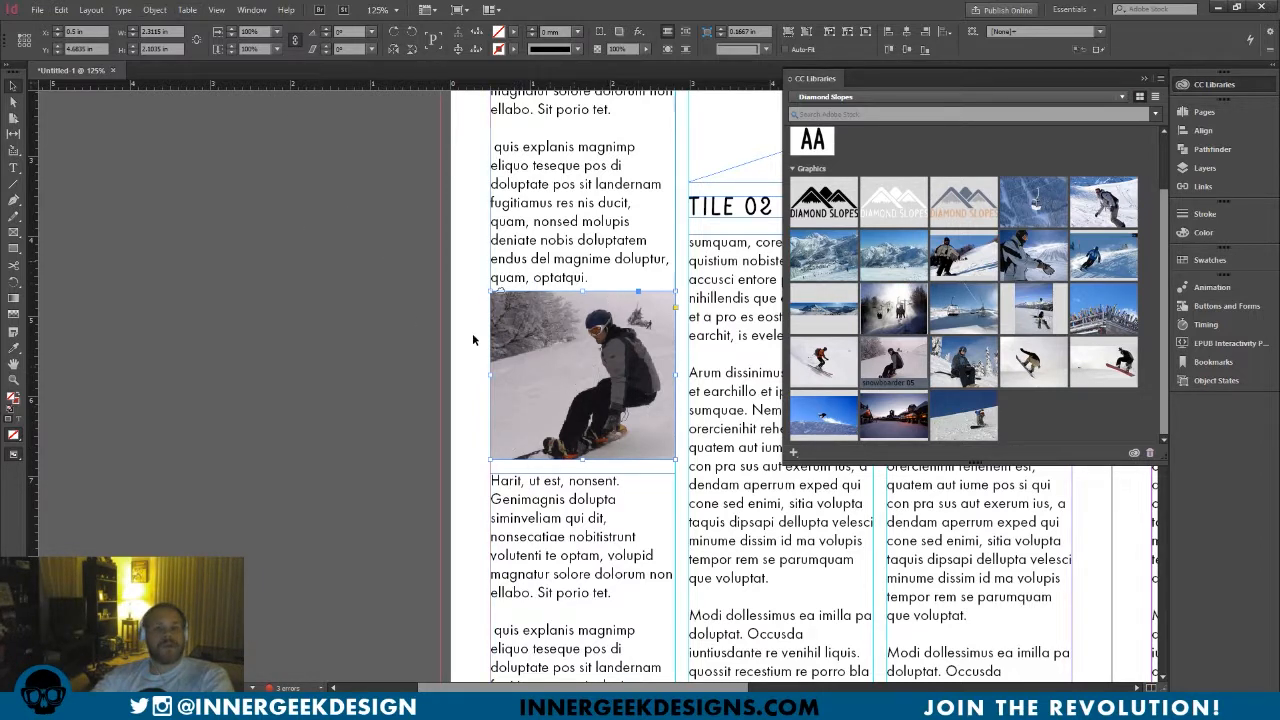
# Flip the snowboarder photo frame in the Tile 01 column horizontally and move it back into its place within the column.
pyautogui.click(154, 10)
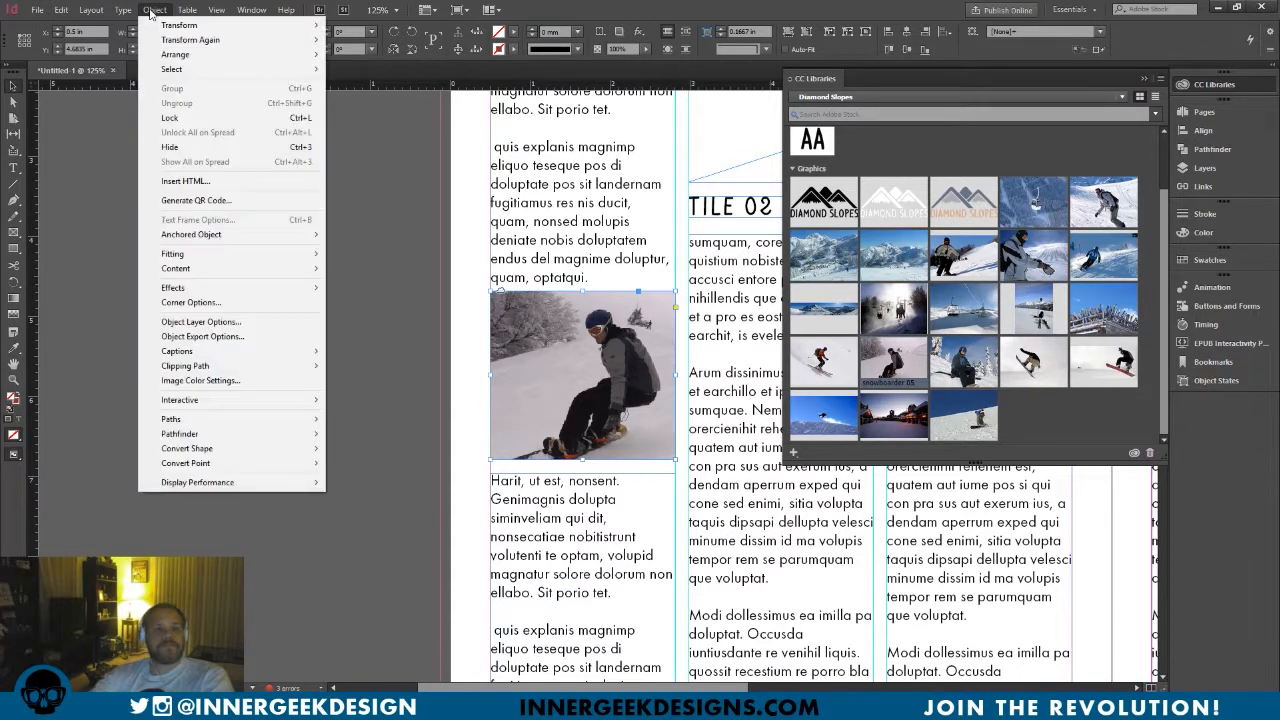
pyautogui.moveTo(179, 29)
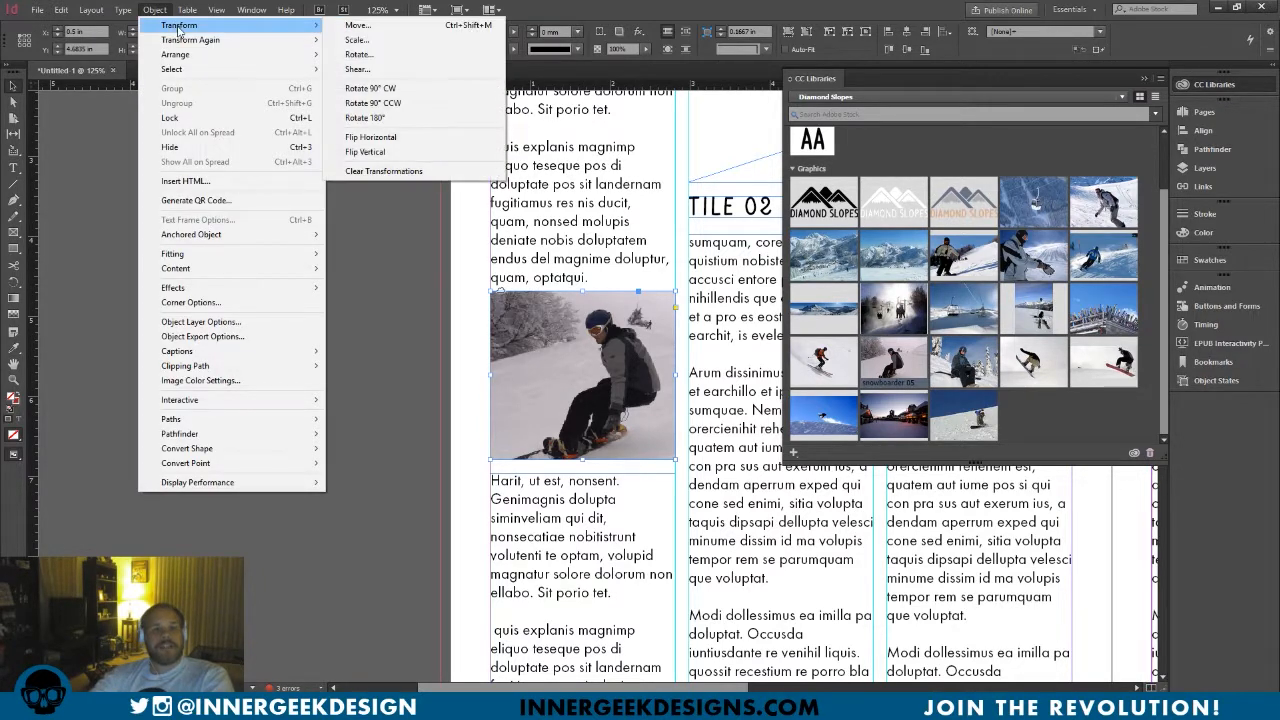
pyautogui.click(396, 139)
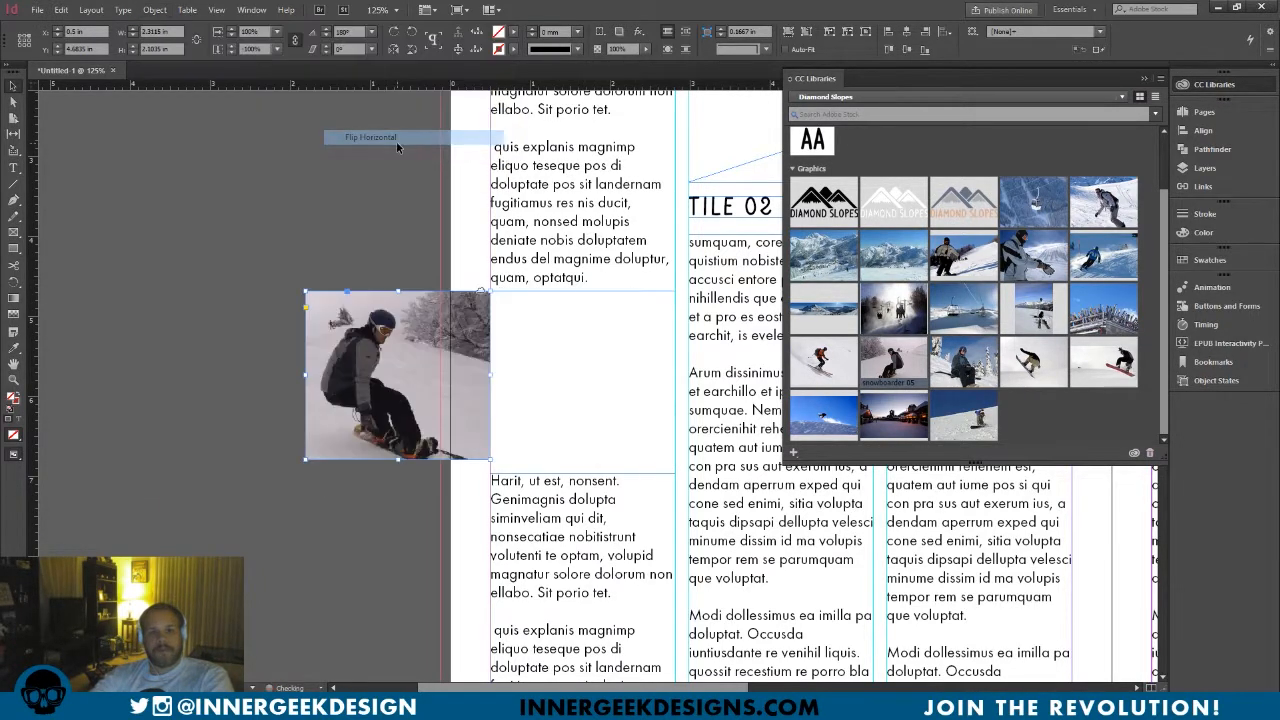
pyautogui.moveTo(458, 380); pyautogui.dragTo(639, 385)
pyautogui.click(420, 274)
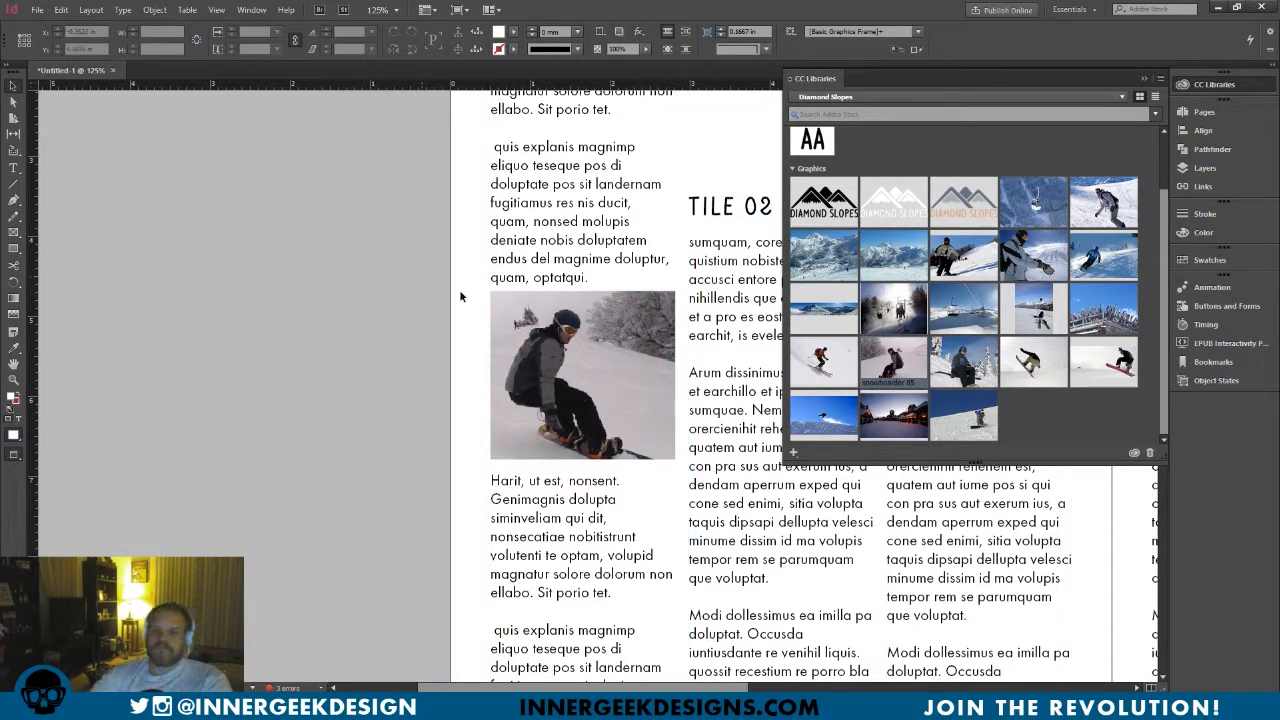
# Place the slopes 02 graphic from the Diamond Slopes library into the wide frame above Tiles 02 to 05, and collapse the library.
pyautogui.moveTo(678, 329); pyautogui.dragTo(343, 466)
pyautogui.moveTo(570, 433); pyautogui.dragTo(466, 506)
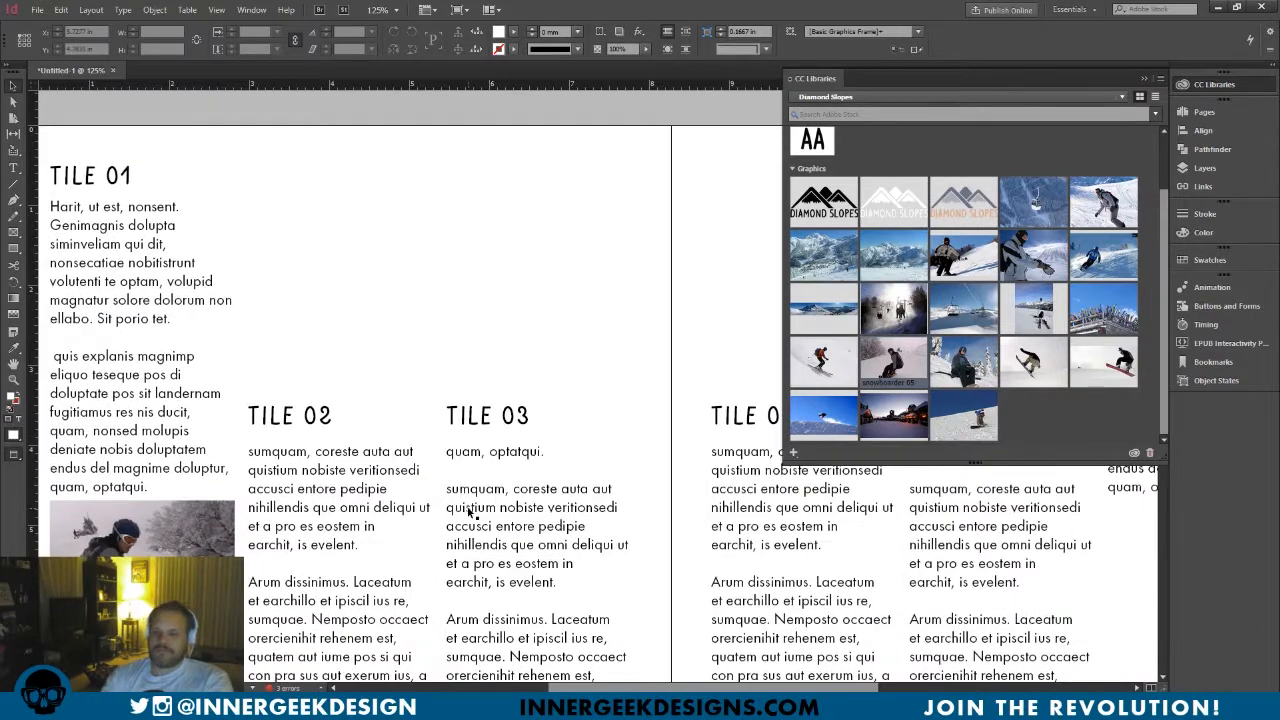
pyautogui.hotkey('ctrl', '-')
pyautogui.hotkey('ctrl', '-')
pyautogui.moveTo(603, 465); pyautogui.dragTo(491, 477)
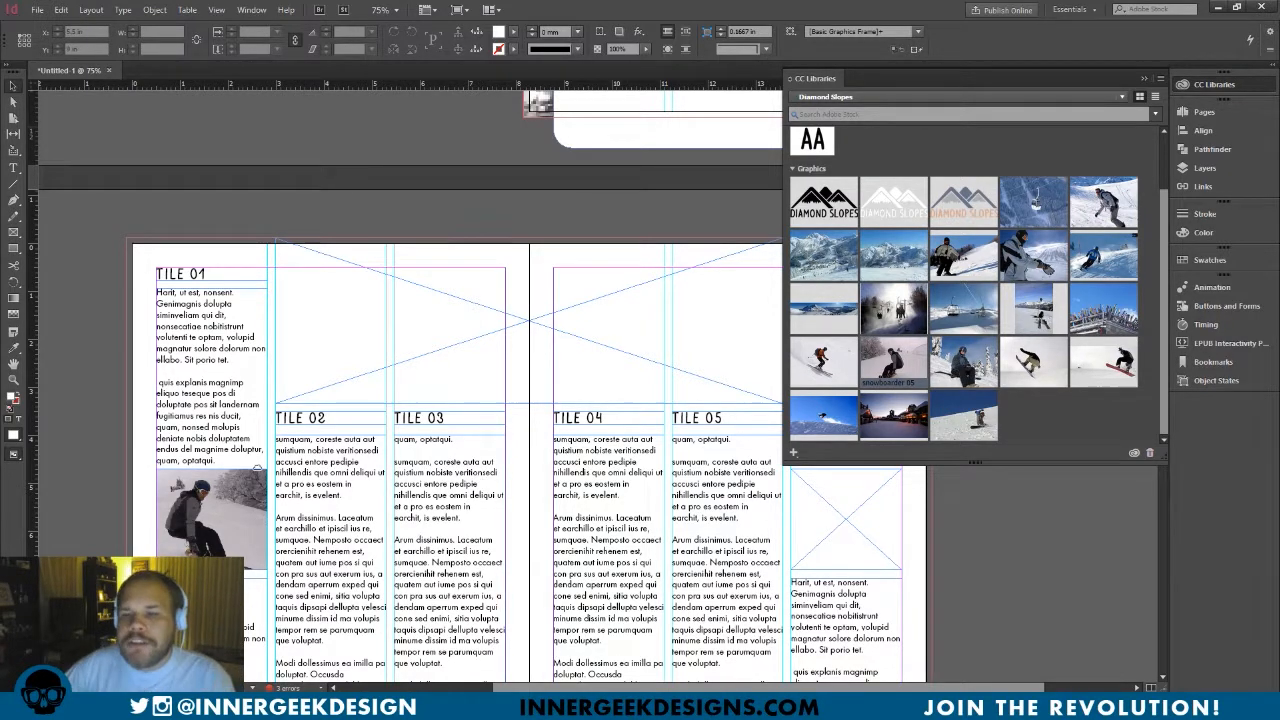
pyautogui.scroll(-6, 527, 310)
pyautogui.scroll(5, 566, 280)
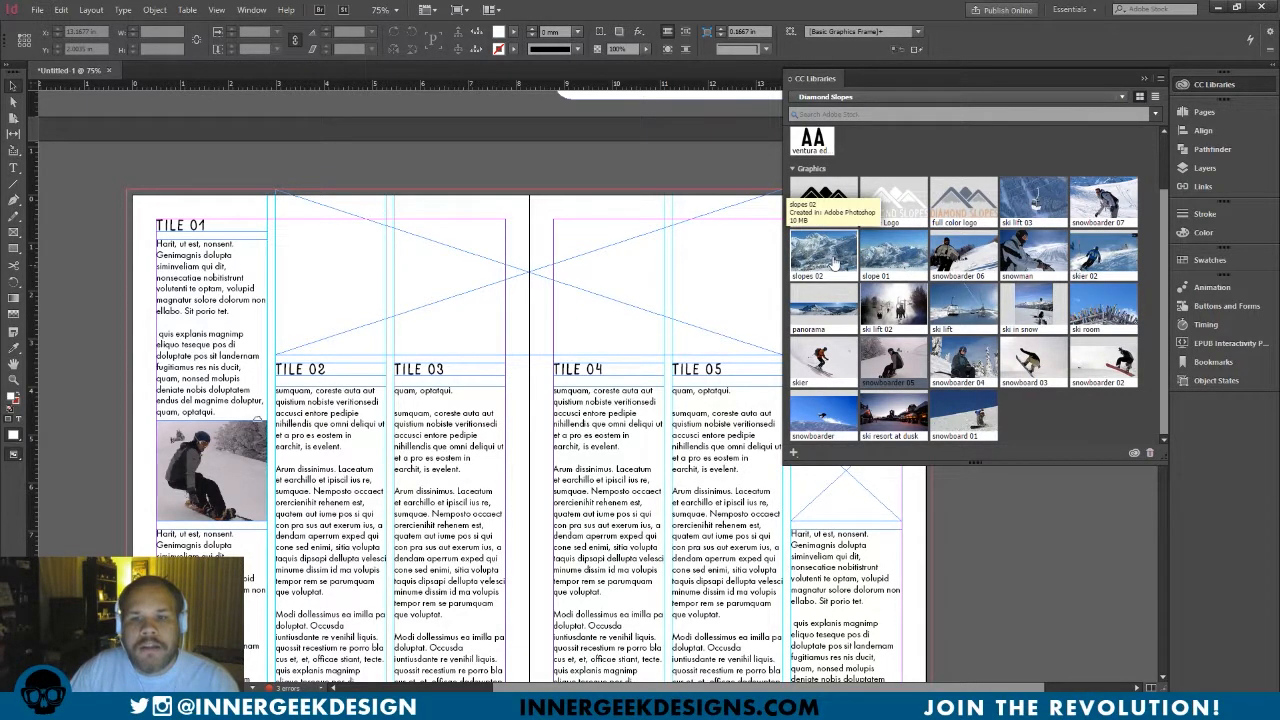
pyautogui.moveTo(828, 267)
pyautogui.mouseDown()
pyautogui.moveTo(842, 288)
pyautogui.moveTo(603, 281)
pyautogui.mouseUp()
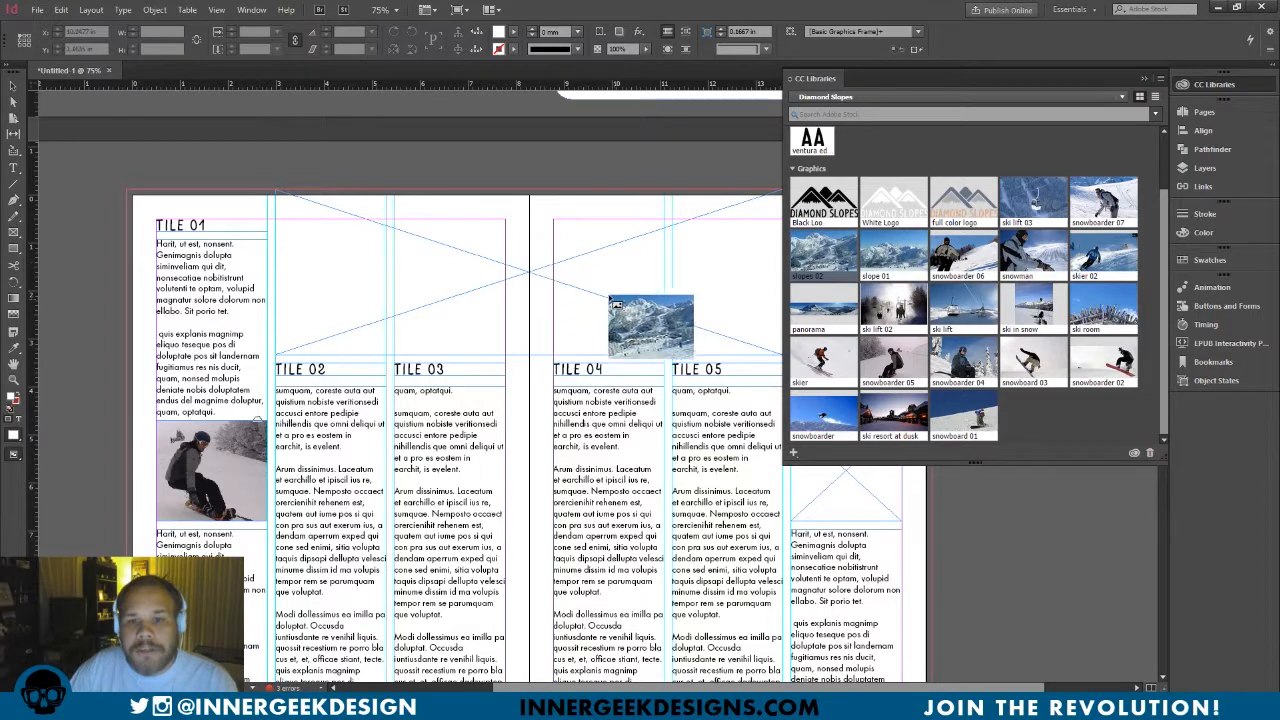
pyautogui.click(440, 212)
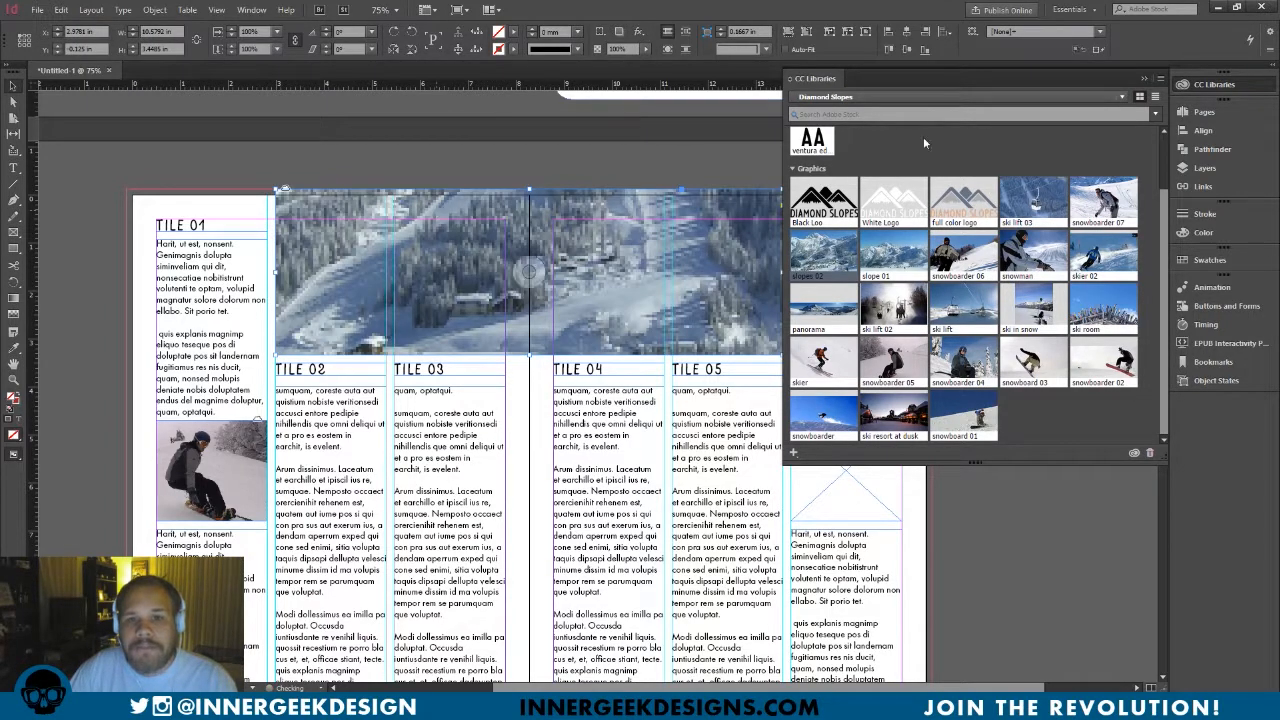
pyautogui.click(1144, 79)
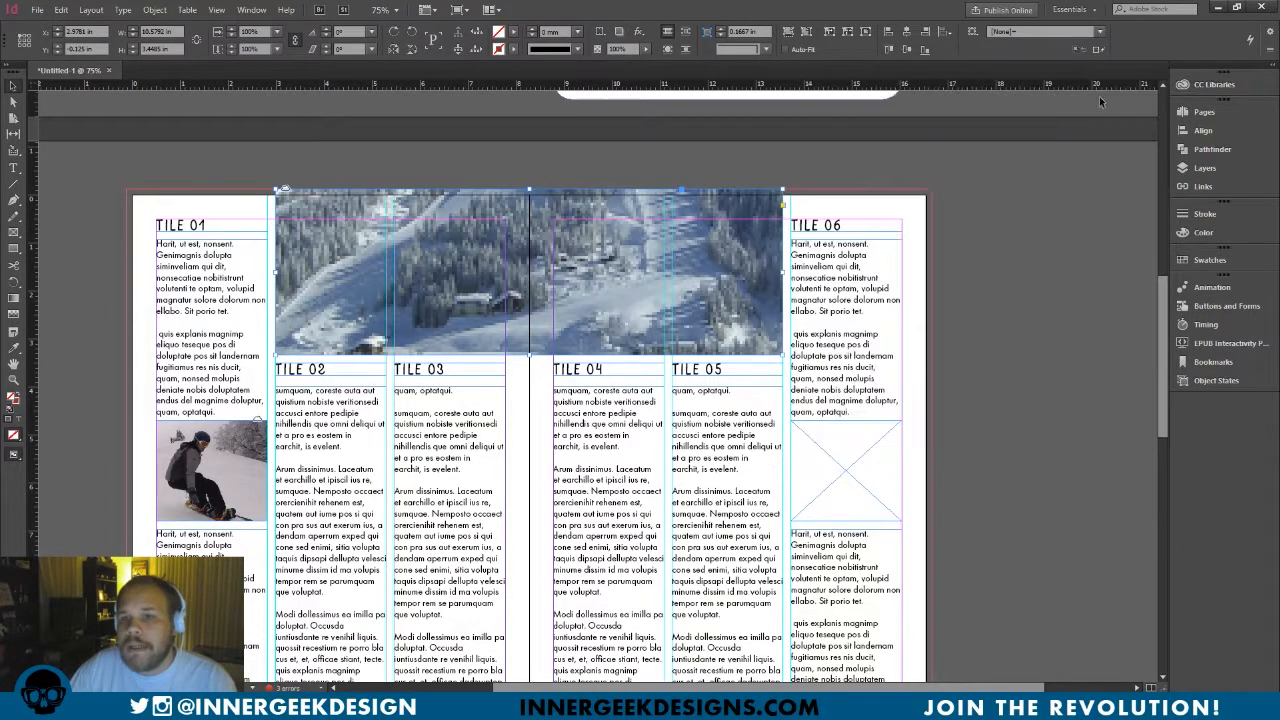
# Scale the slopes 02 photo inside its frame proportionally down to about 48.9%, roughly matching the frame's width.
pyautogui.click(526, 270)
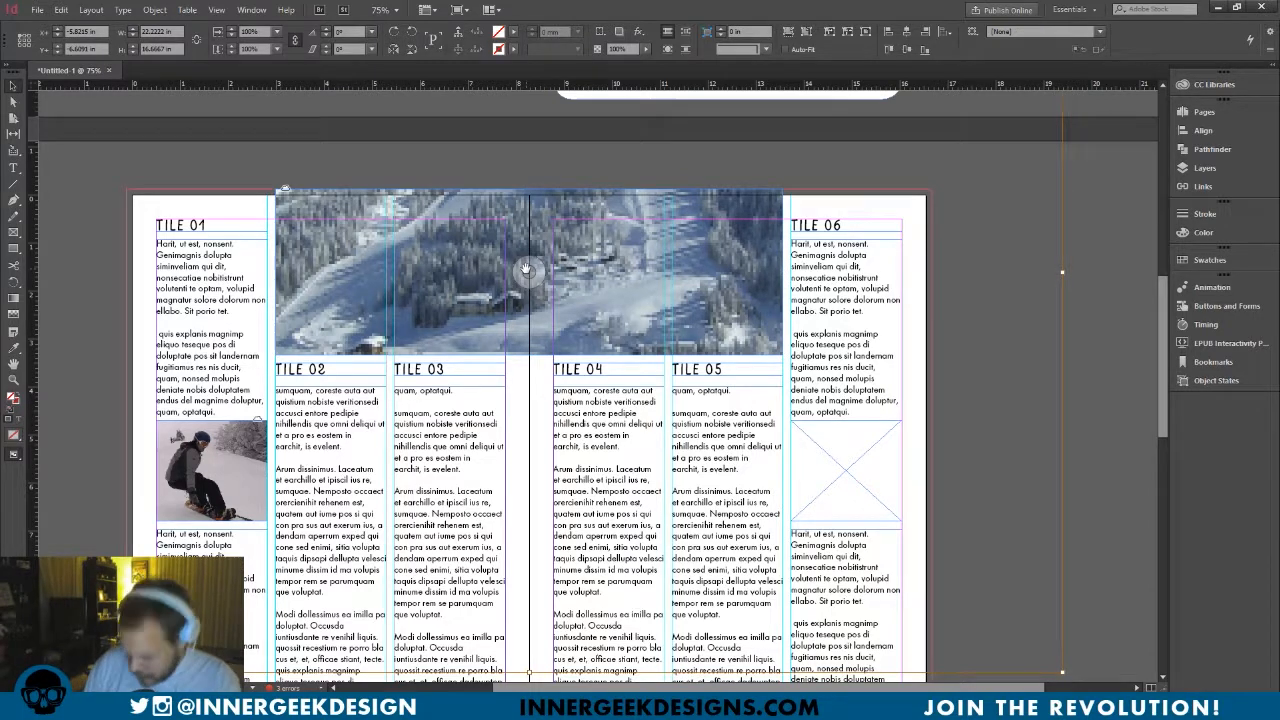
pyautogui.hotkey('ctrl', '-')
pyautogui.hotkey('ctrl', '-')
pyautogui.hotkey('ctrl', '-')
pyautogui.hotkey('ctrl', '-')
pyautogui.hotkey('ctrl', '-')
pyautogui.hotkey('ctrl', '=')
pyautogui.hotkey('ctrl', '=')
pyautogui.hotkey('ctrl', '=')
pyautogui.hotkey('ctrl', '=')
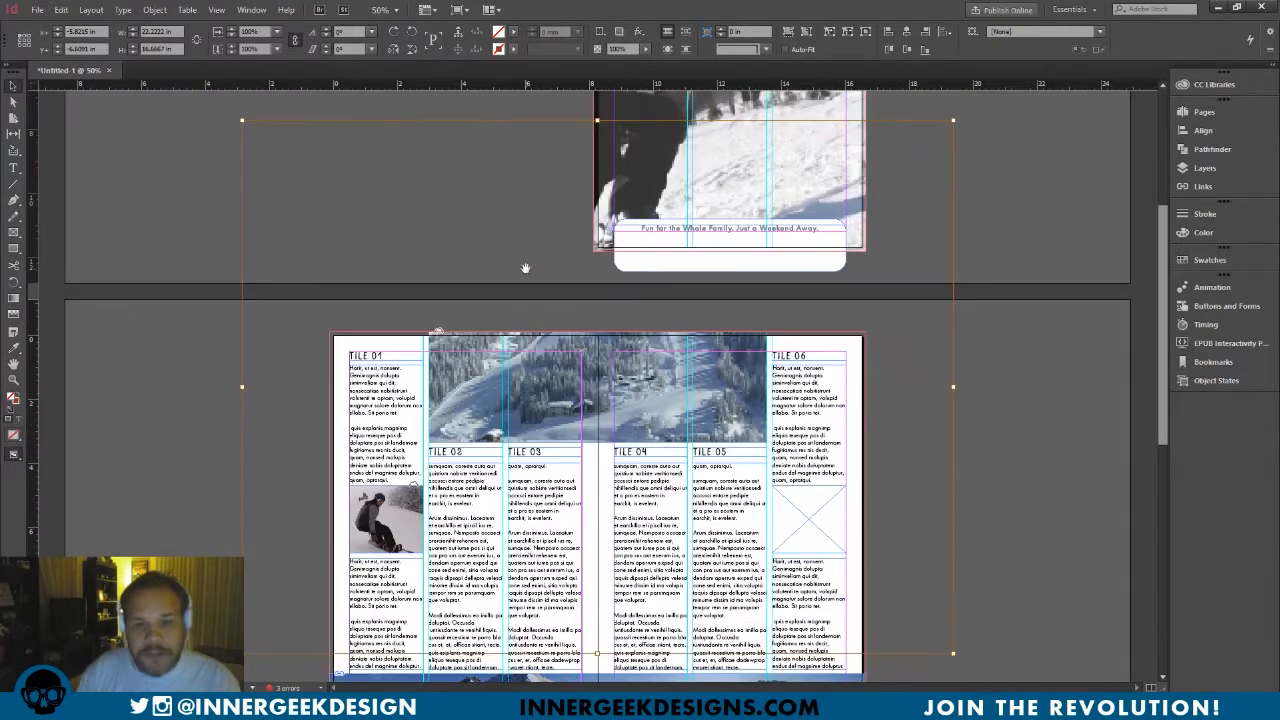
pyautogui.hotkey('ctrl', '-')
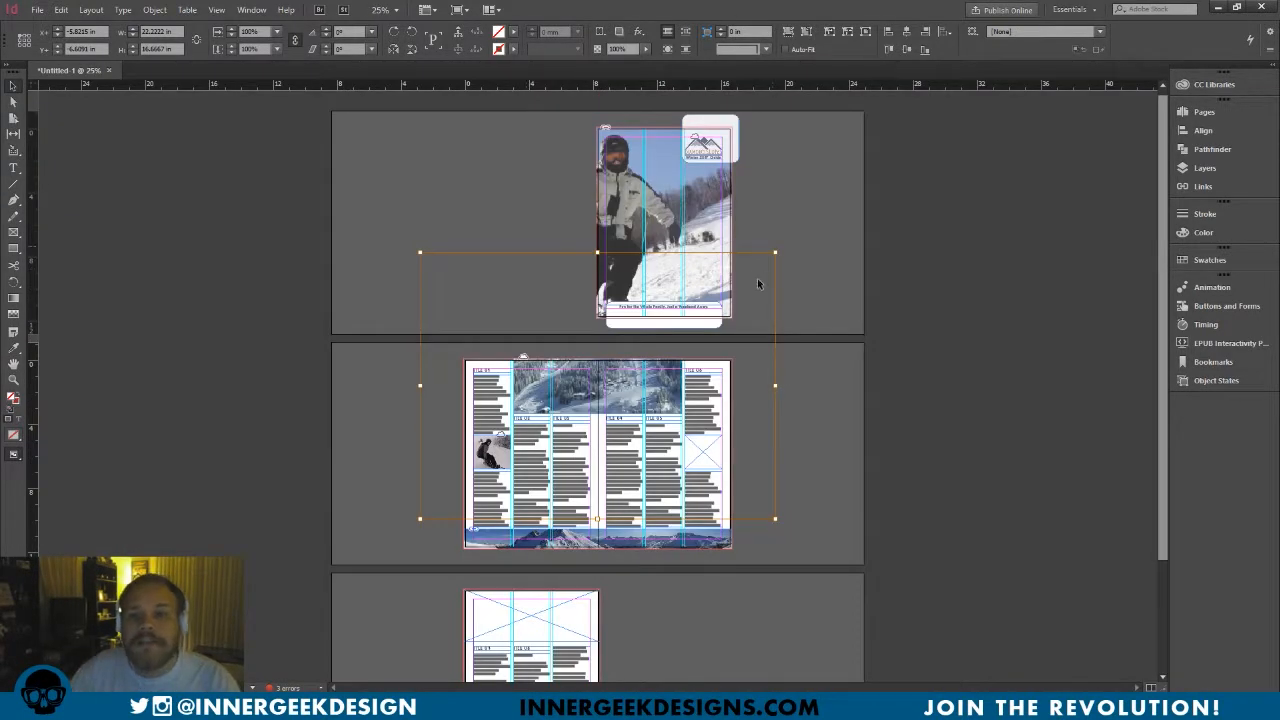
pyautogui.moveTo(775, 253); pyautogui.dragTo(684, 345)
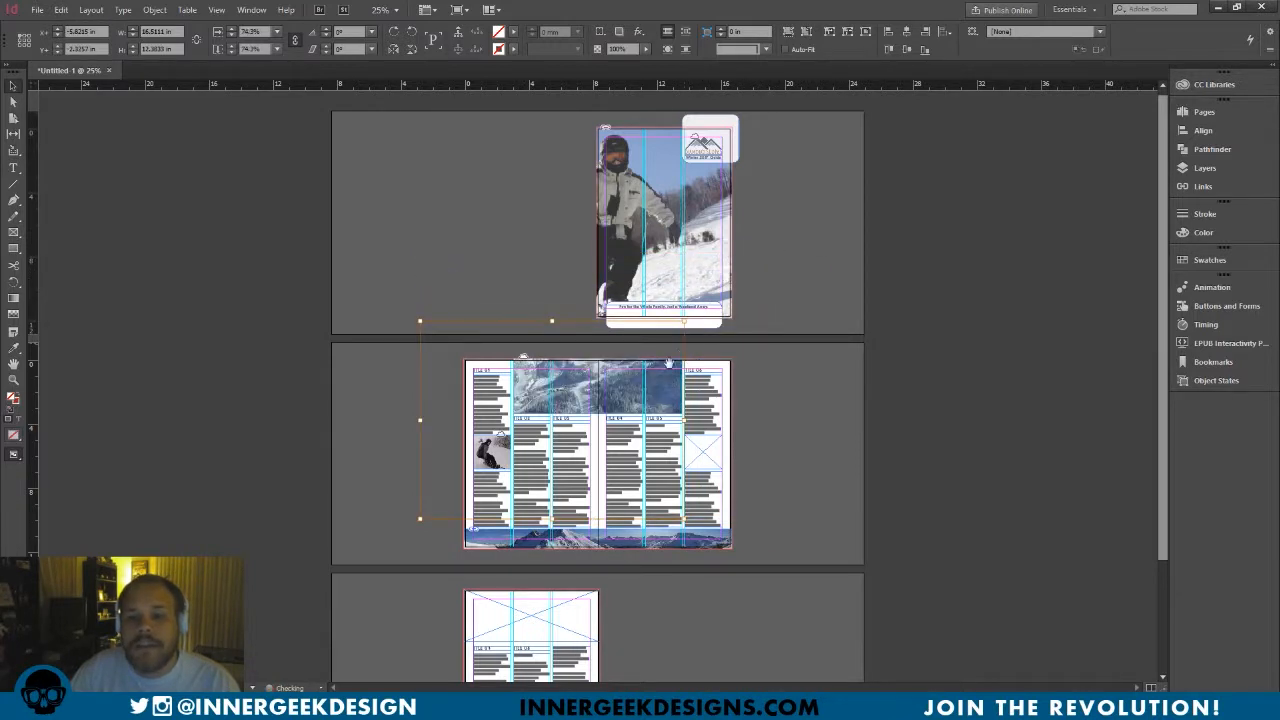
pyautogui.moveTo(421, 520); pyautogui.dragTo(510, 450)
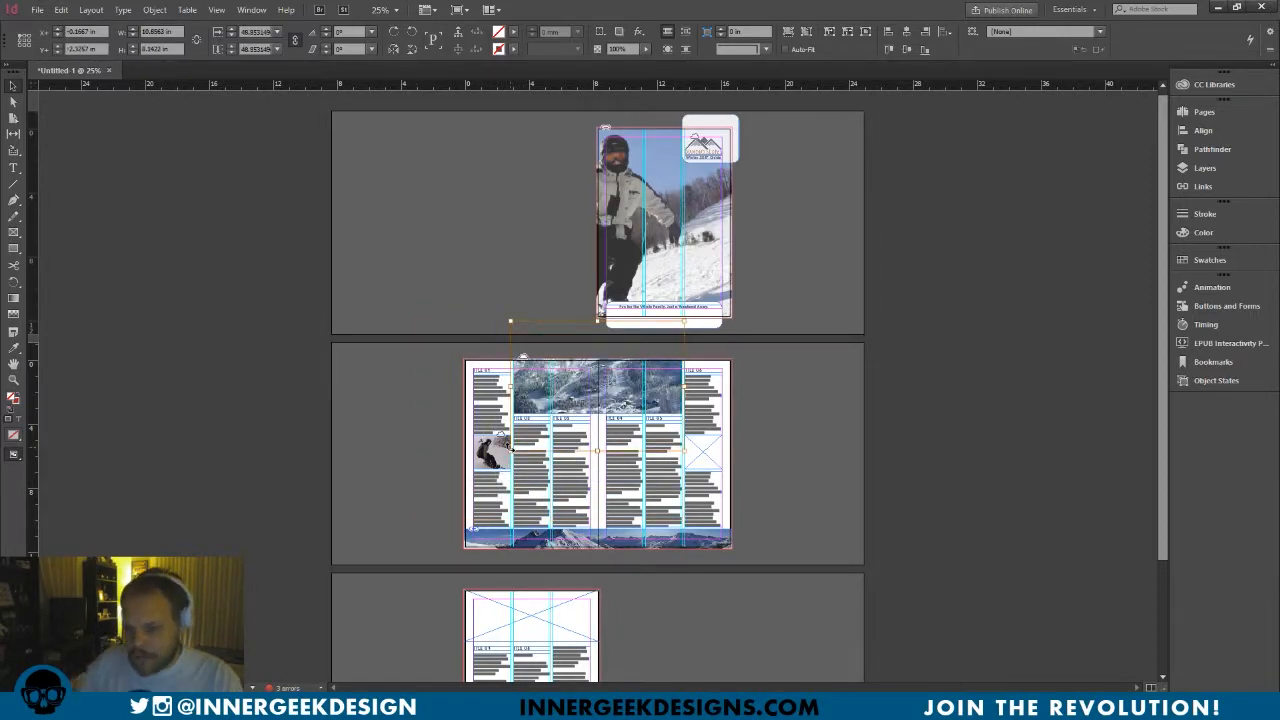
# Shift the slopes 02 photo down inside its frame until the peaks and a strip of sky show, and review the spread in preview.
pyautogui.hotkey('ctrl', '=')
pyautogui.hotkey('ctrl', '=')
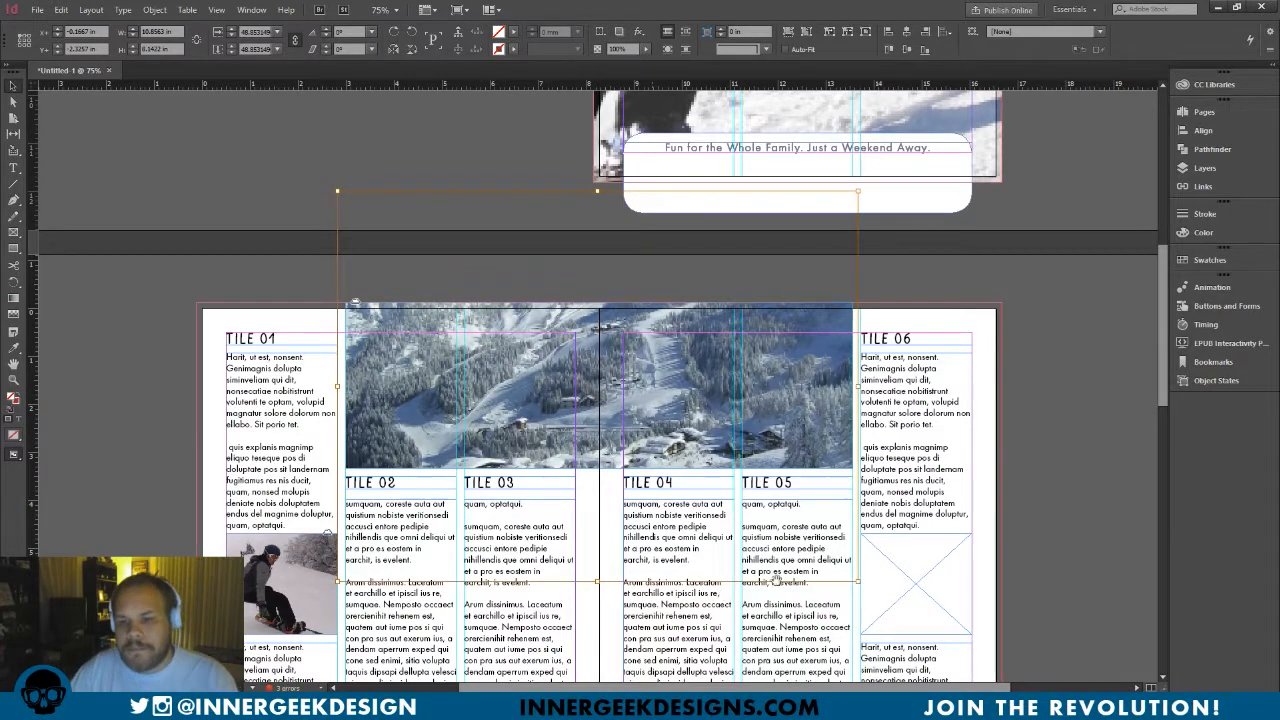
pyautogui.moveTo(604, 393); pyautogui.dragTo(601, 443)
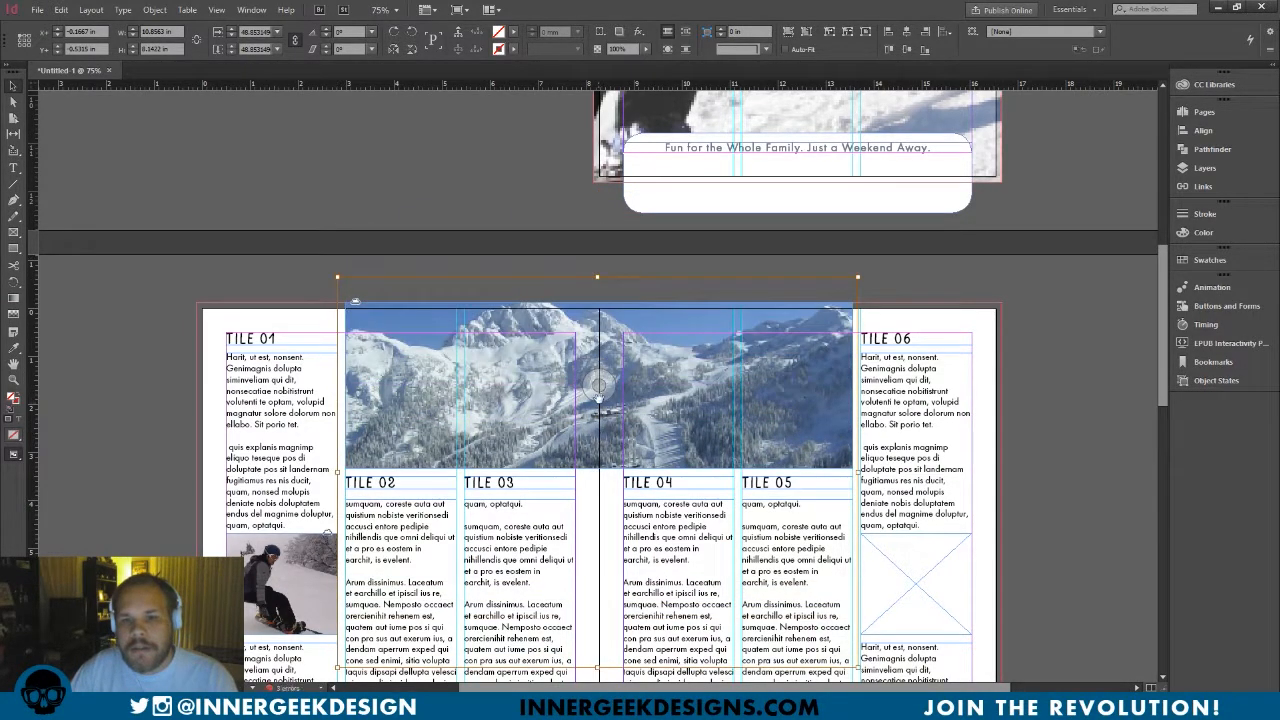
pyautogui.moveTo(597, 388); pyautogui.dragTo(597, 306)
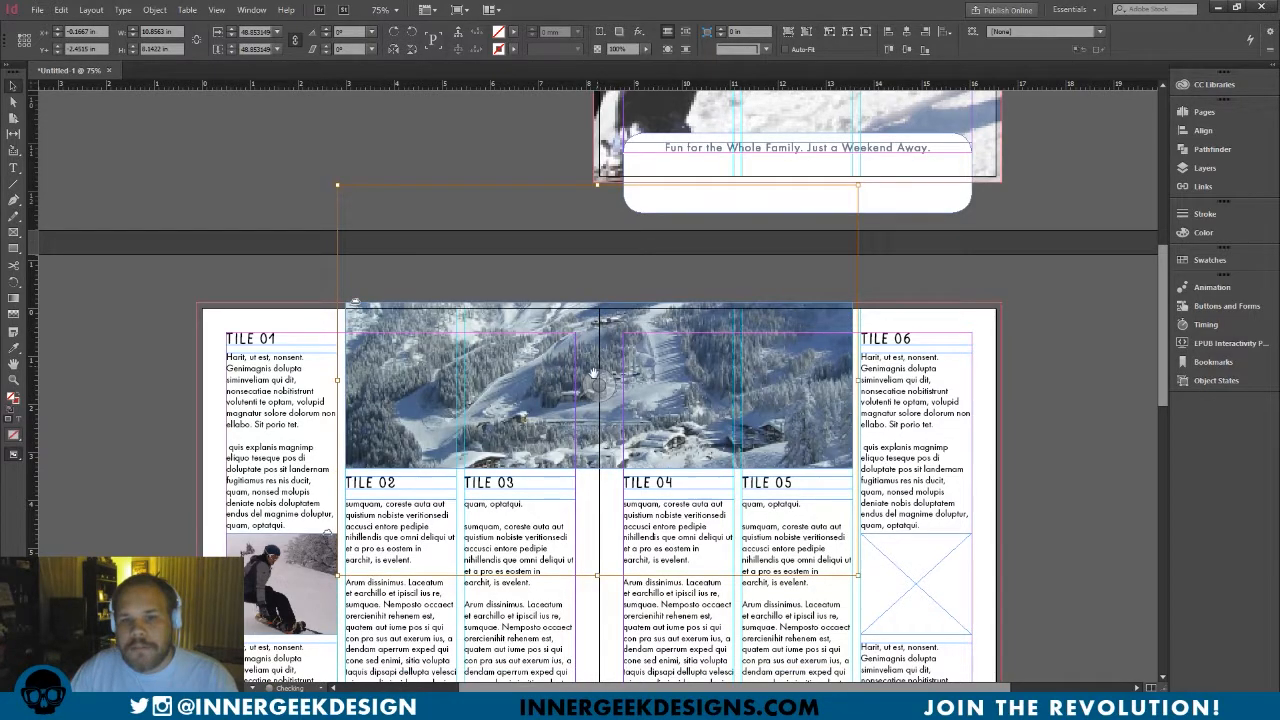
pyautogui.moveTo(593, 385); pyautogui.dragTo(601, 470)
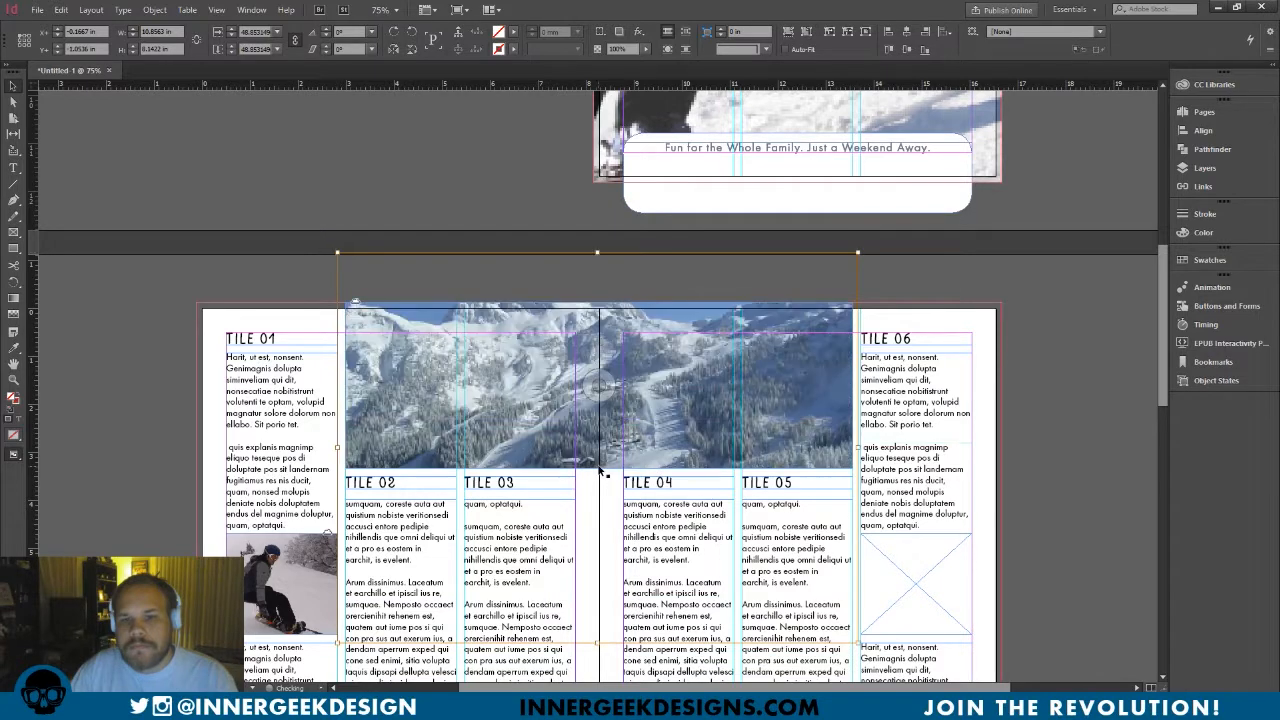
pyautogui.click(976, 268)
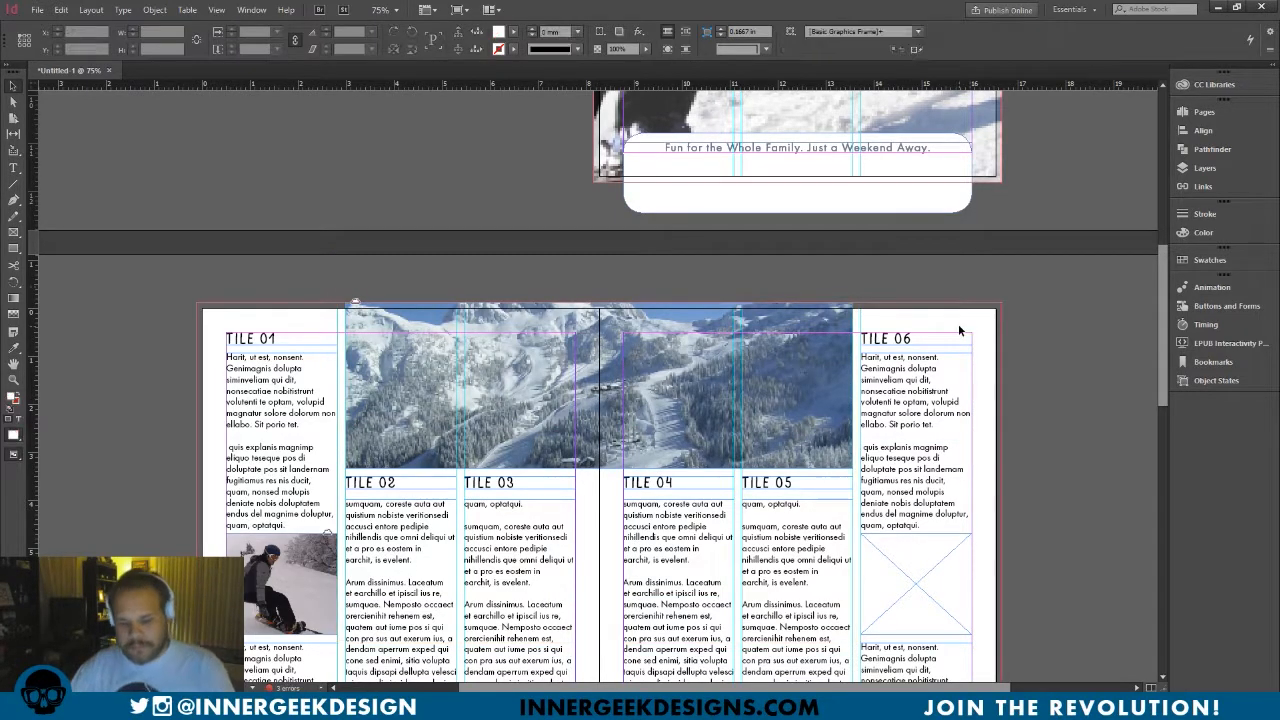
pyautogui.press('w')
pyautogui.scroll(-1, 997, 228)
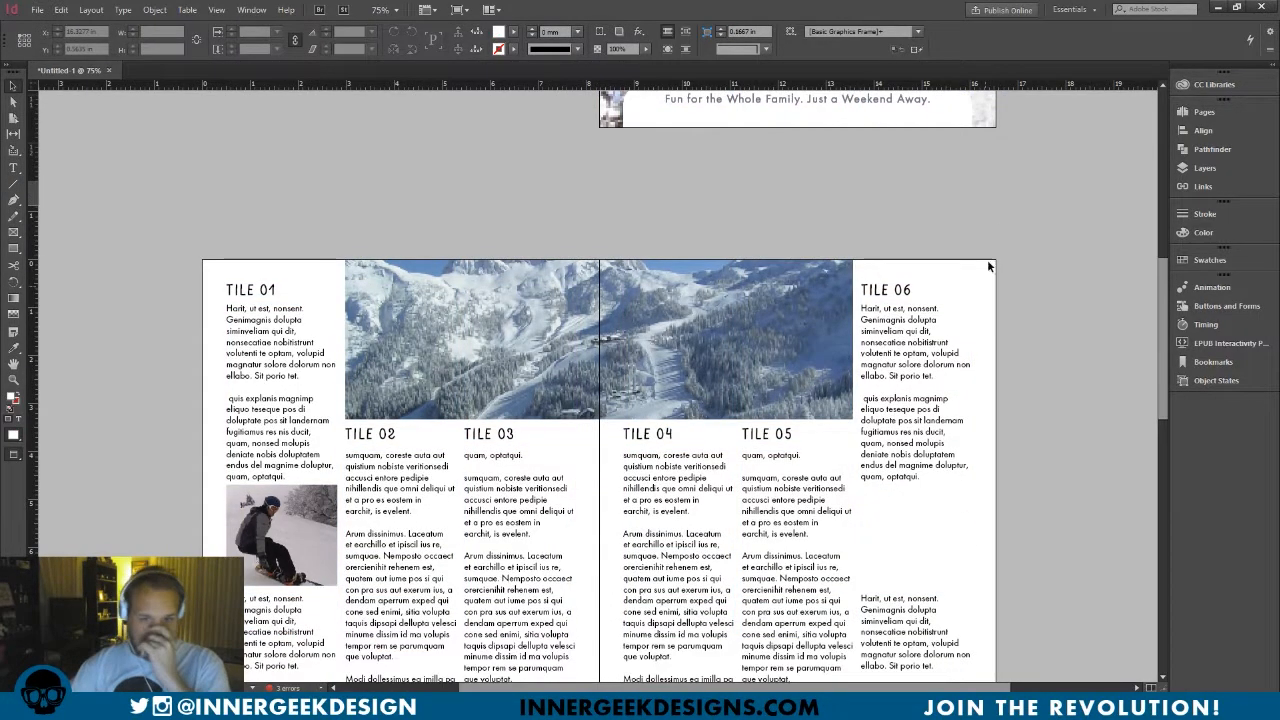
pyautogui.scroll(-2, 984, 278)
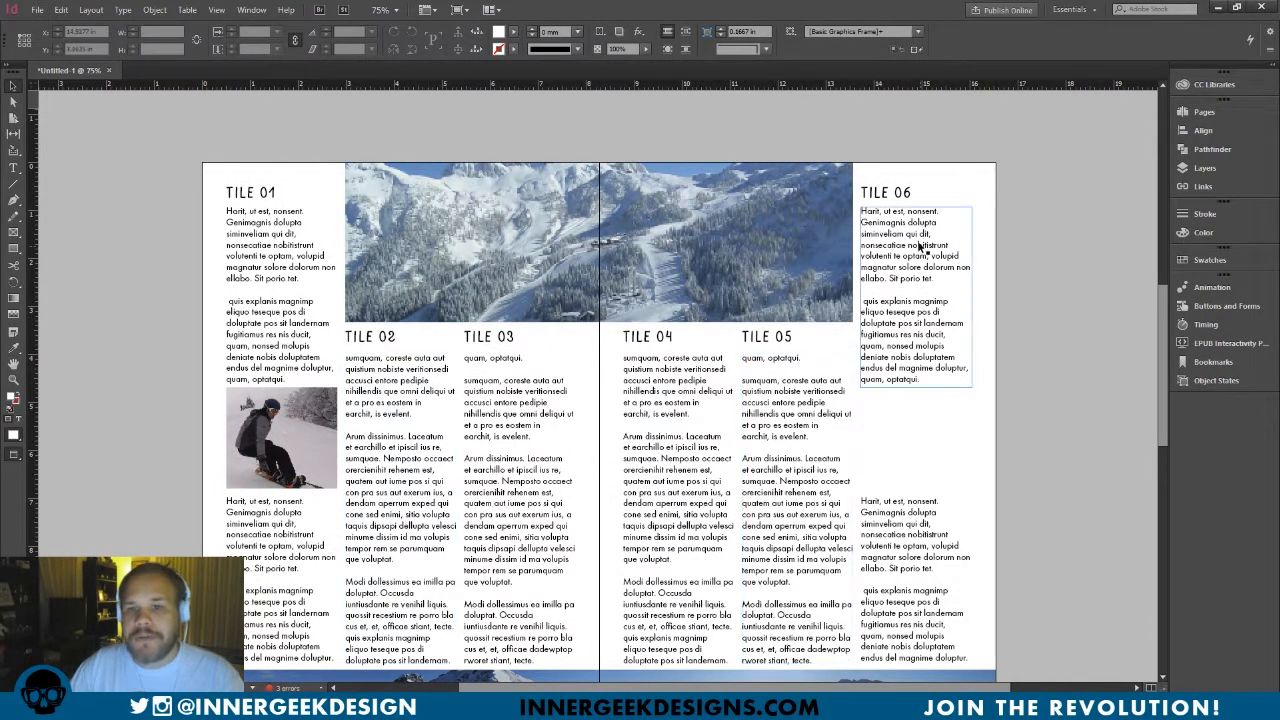
pyautogui.press('w')
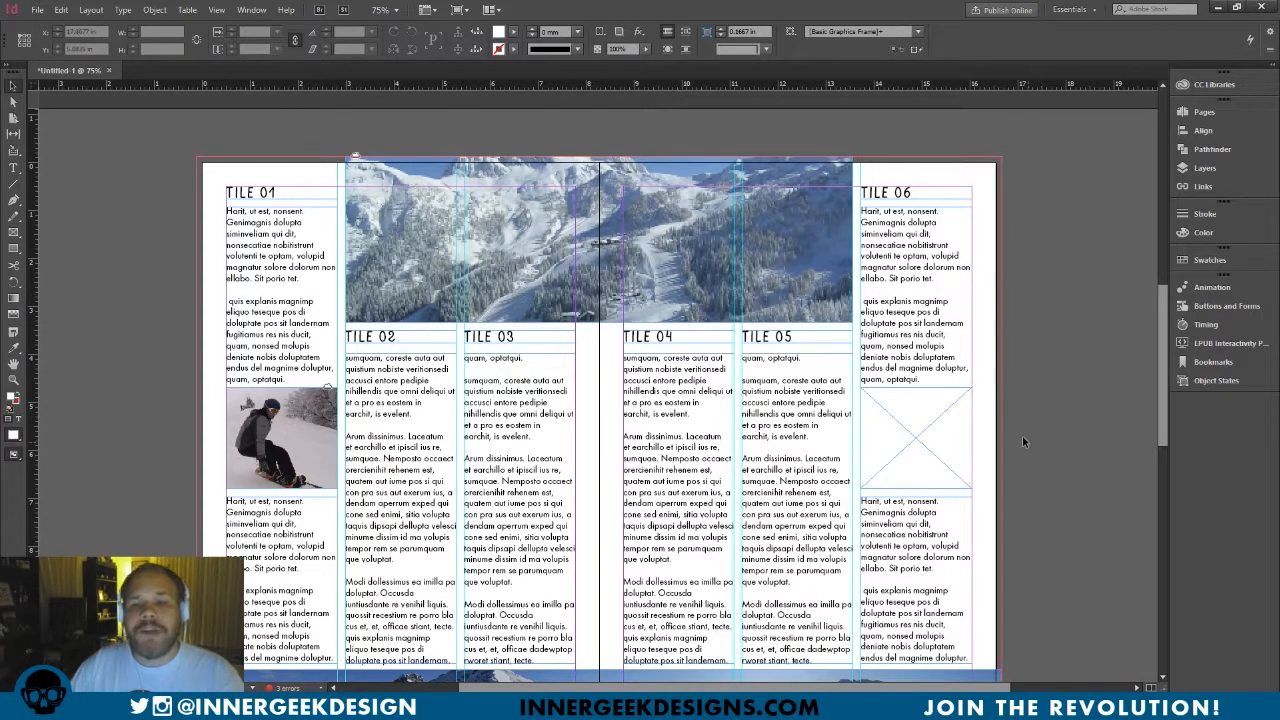
# Place the ski-tour JPG from the Diamond Slopes folder on disk into the empty image frame in the Tile 06 column.
pyautogui.moveTo(1022, 424); pyautogui.dragTo(951, 363)
pyautogui.moveTo(989, 443); pyautogui.dragTo(986, 420)
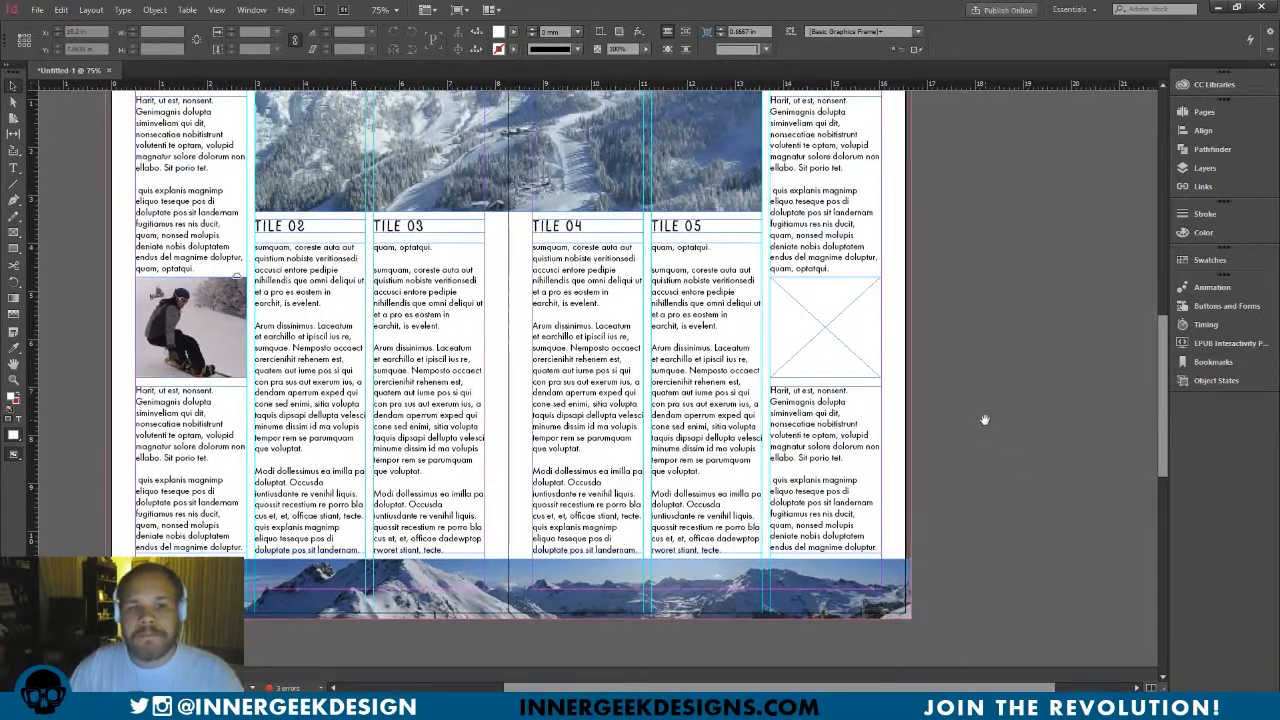
pyautogui.click(867, 339)
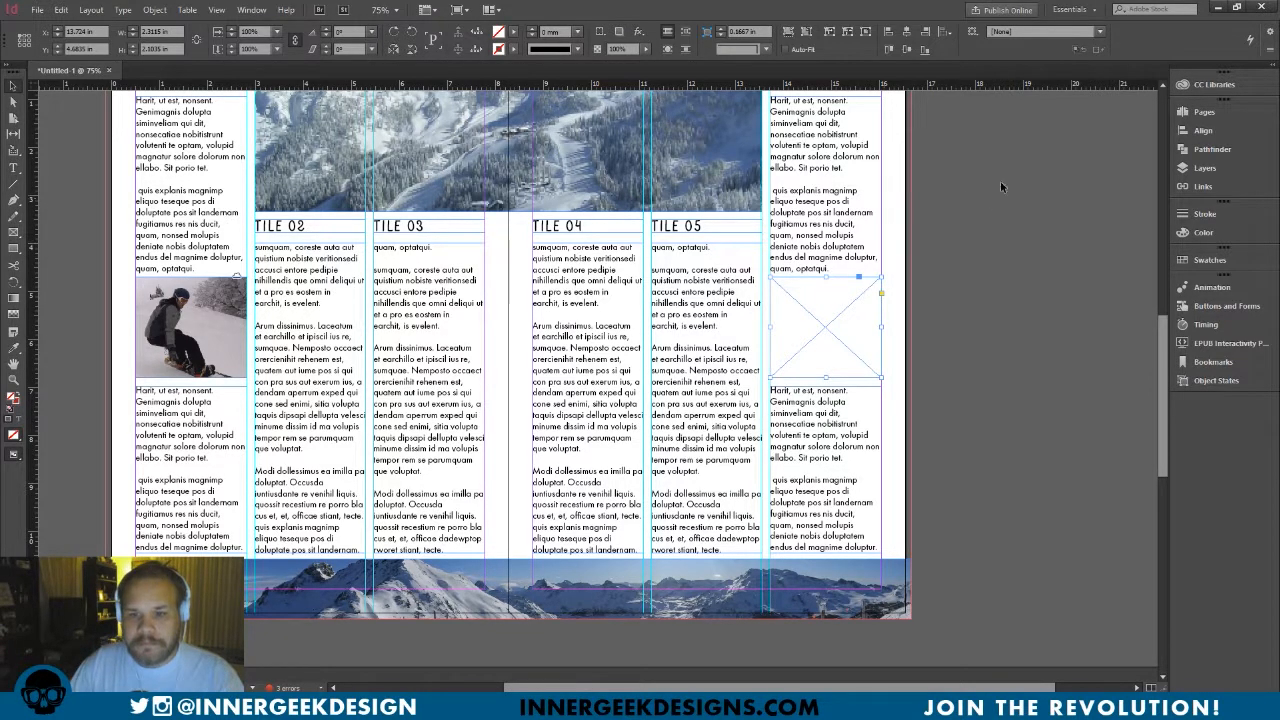
pyautogui.click(37, 9)
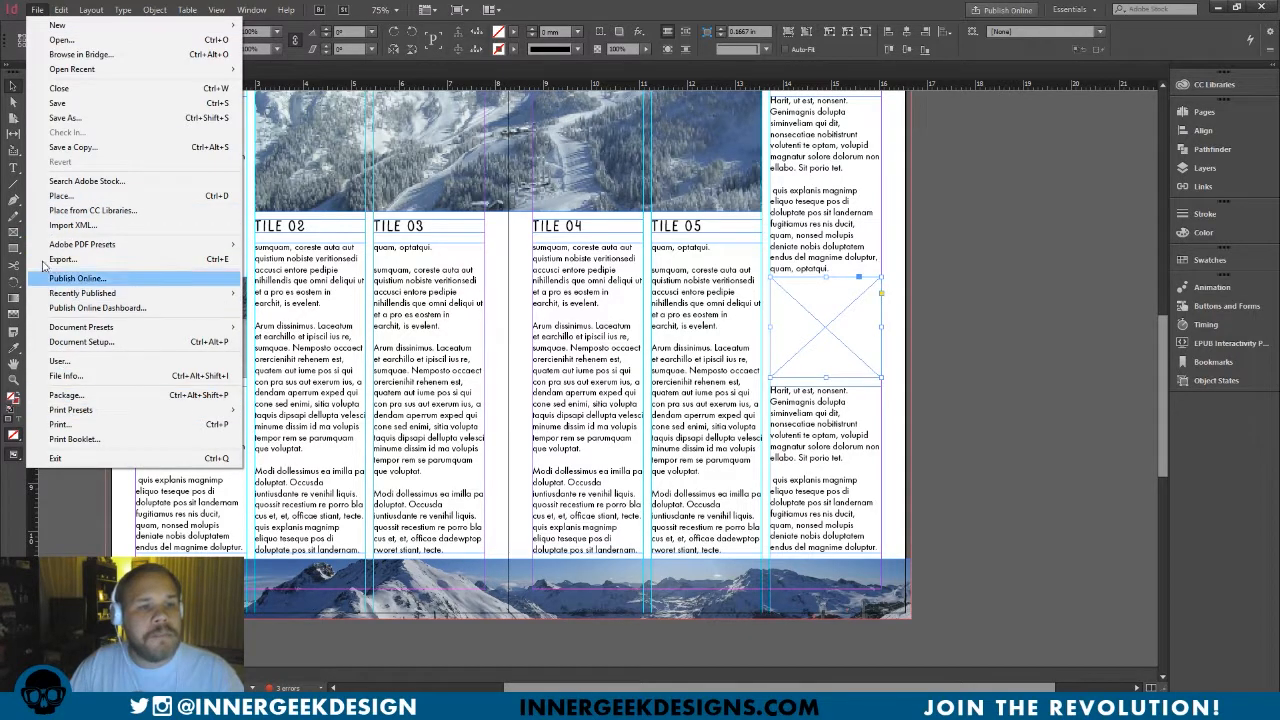
pyautogui.click(60, 196)
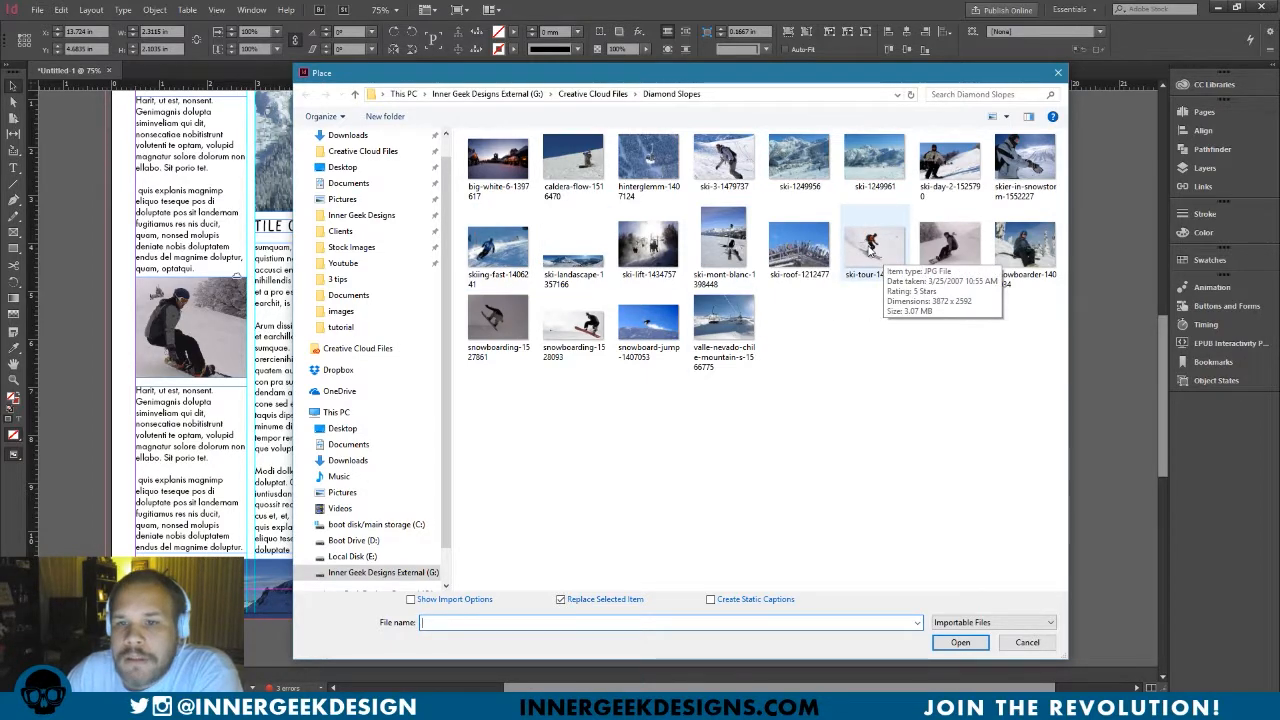
pyautogui.doubleClick(870, 245)
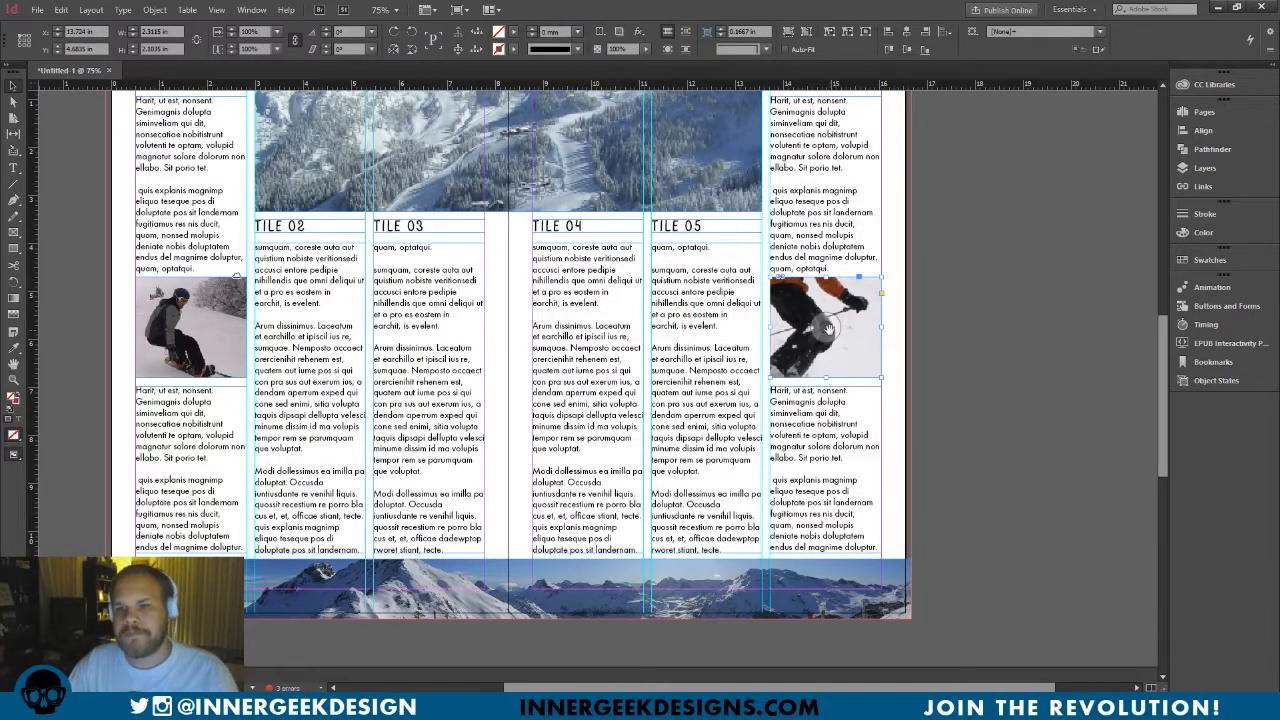
# Scale the ski-tour photo inside the Tile 06 frame proportionally down to about 37%, and review the whole spread without guides.
pyautogui.click(829, 329)
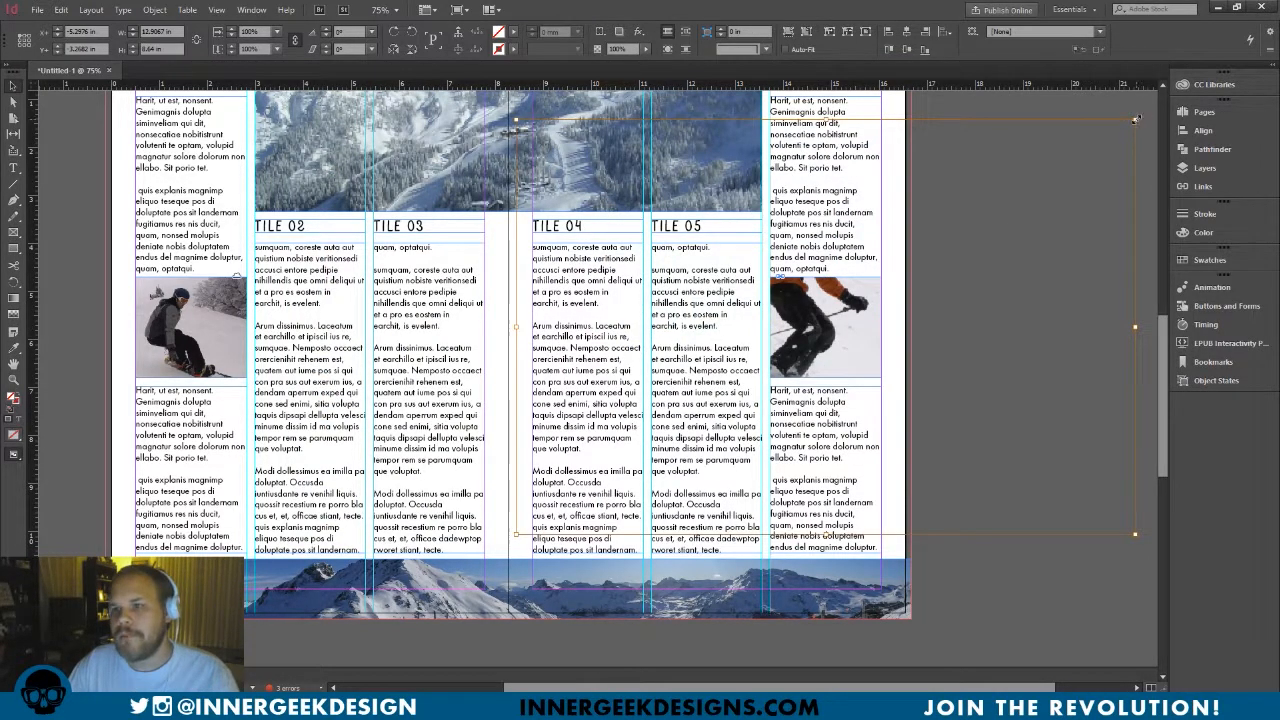
pyautogui.moveTo(1136, 119); pyautogui.dragTo(882, 271)
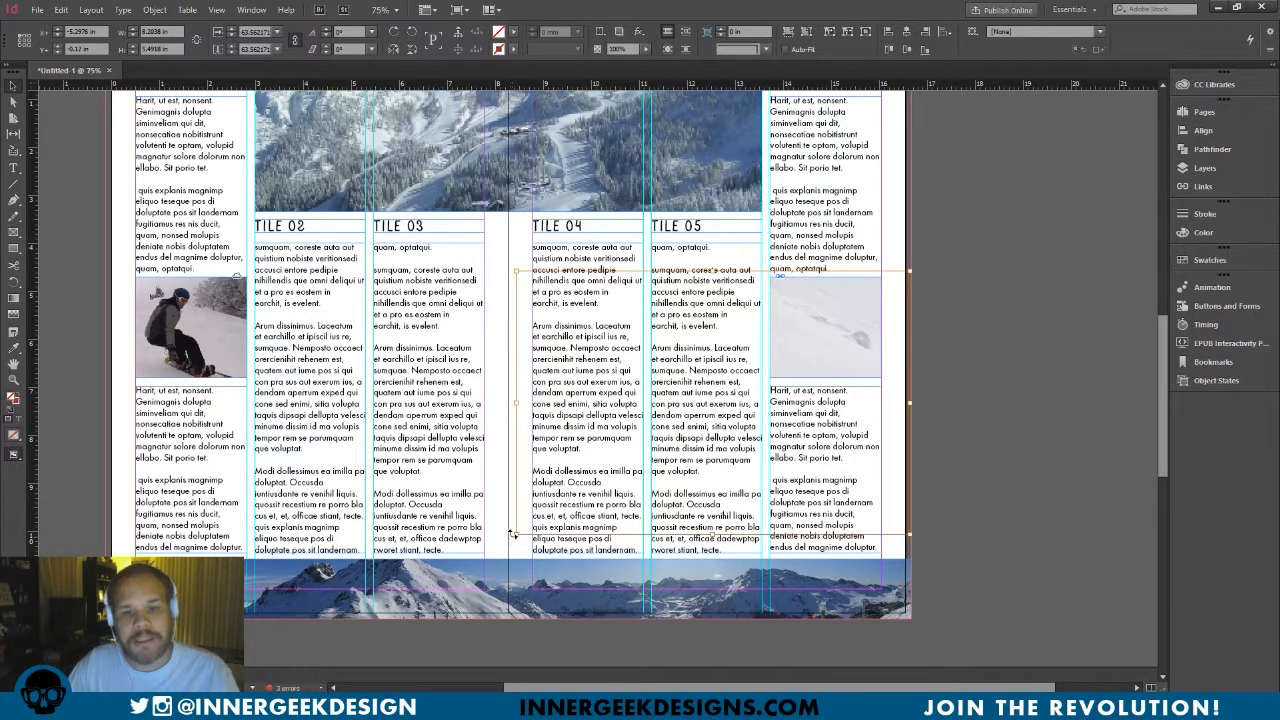
pyautogui.moveTo(513, 534); pyautogui.dragTo(706, 406)
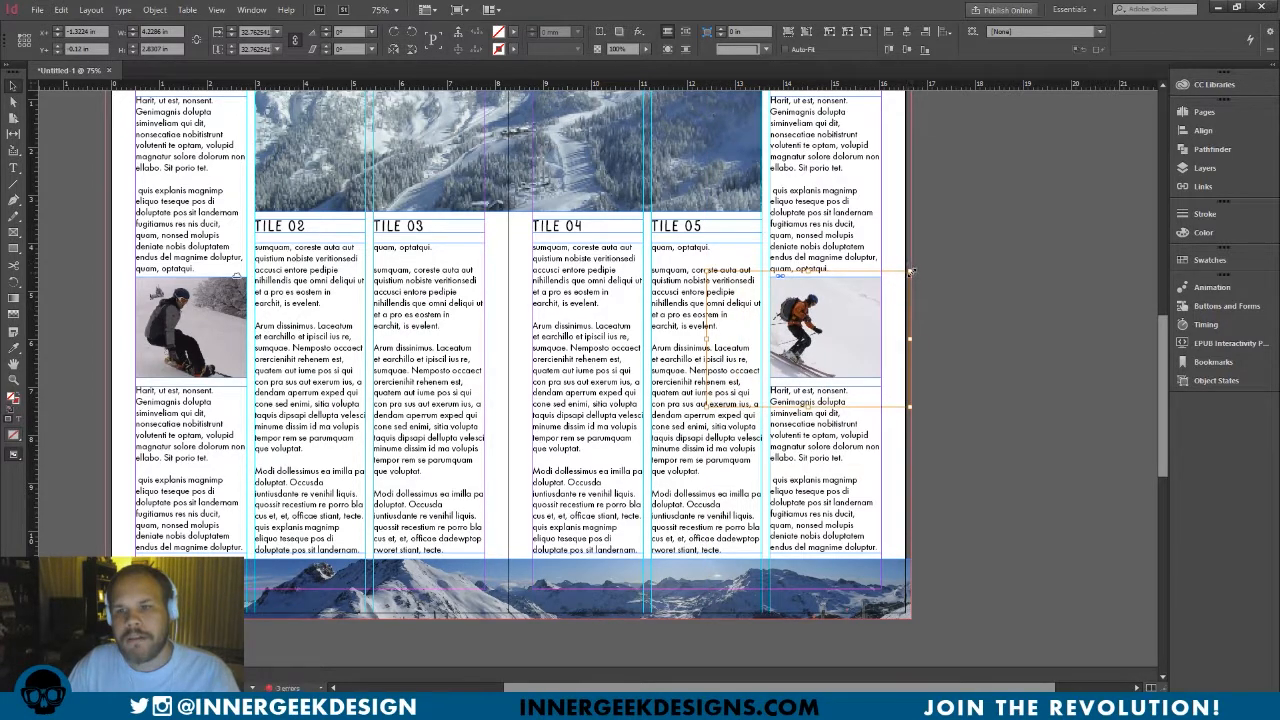
pyautogui.moveTo(910, 270); pyautogui.dragTo(936, 262)
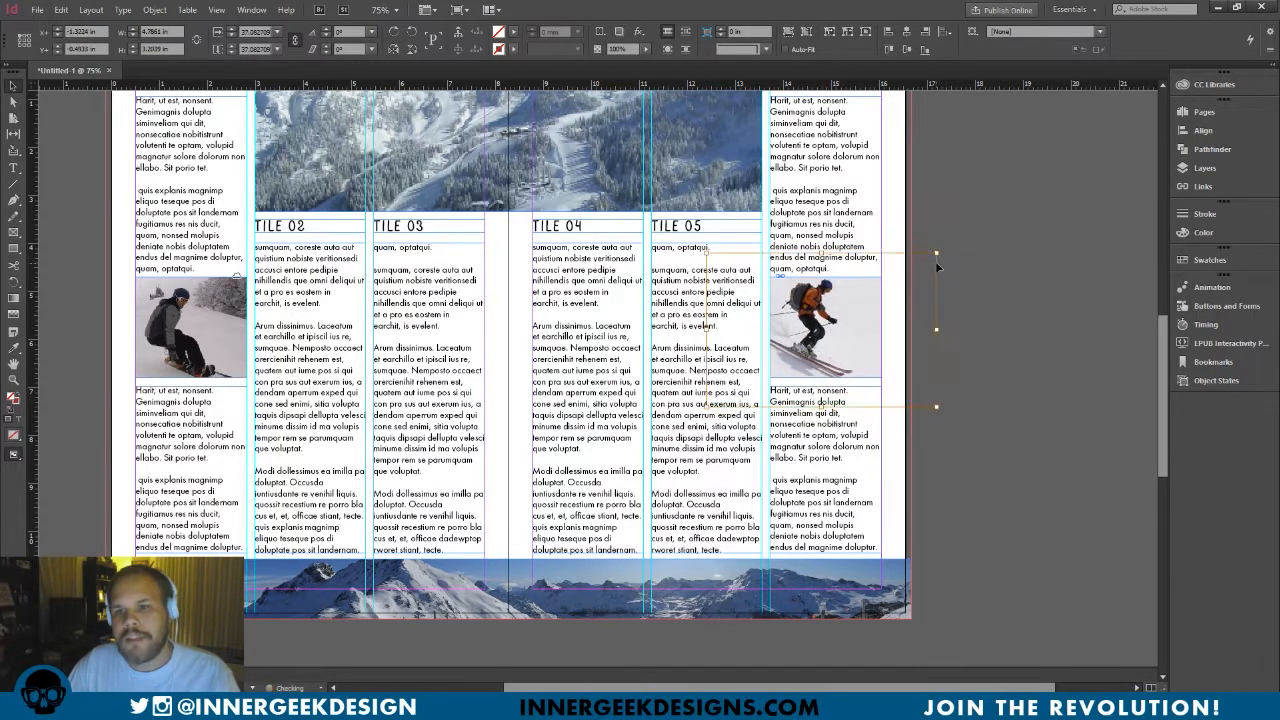
pyautogui.click(995, 345)
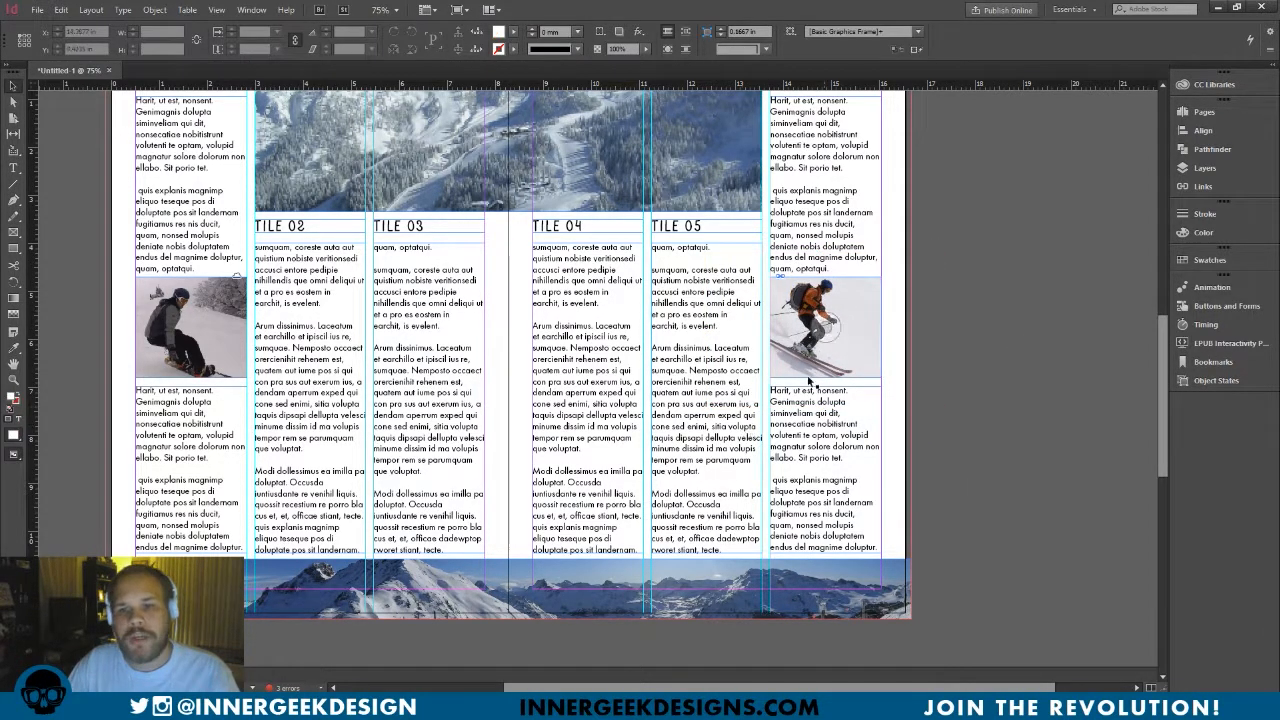
pyautogui.moveTo(683, 340); pyautogui.dragTo(775, 498)
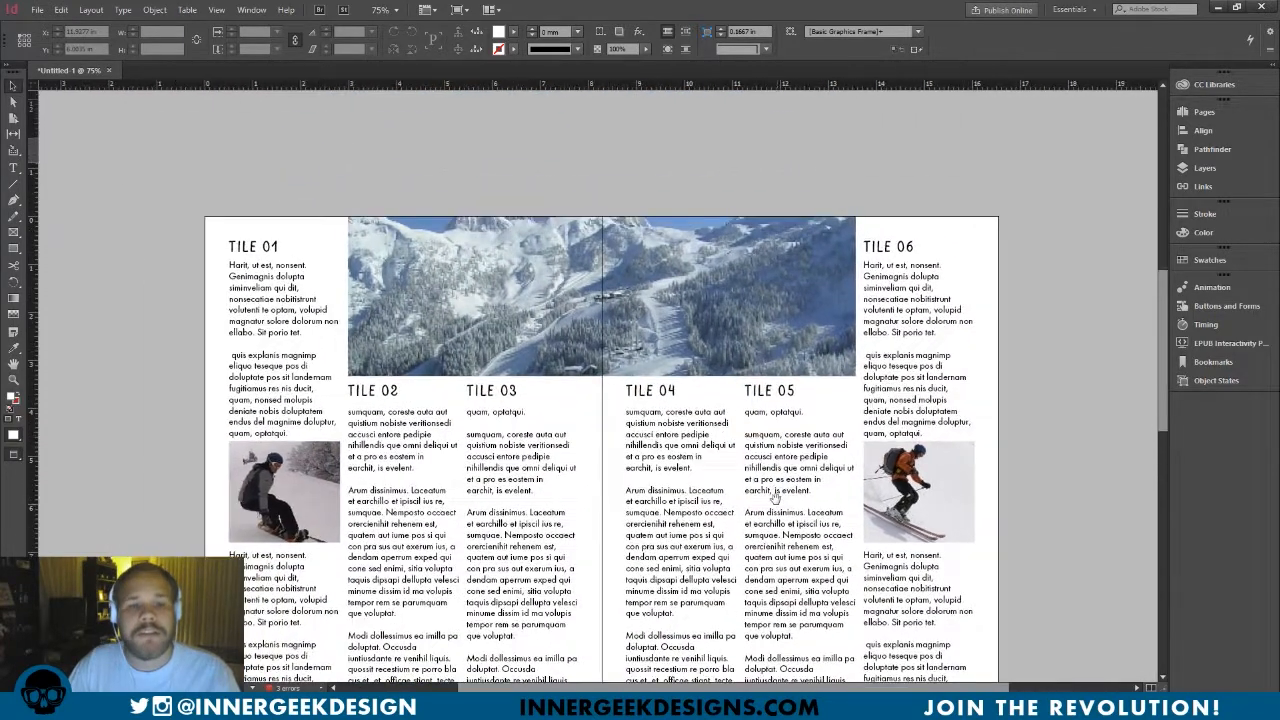
pyautogui.hotkey('ctrl', '-')
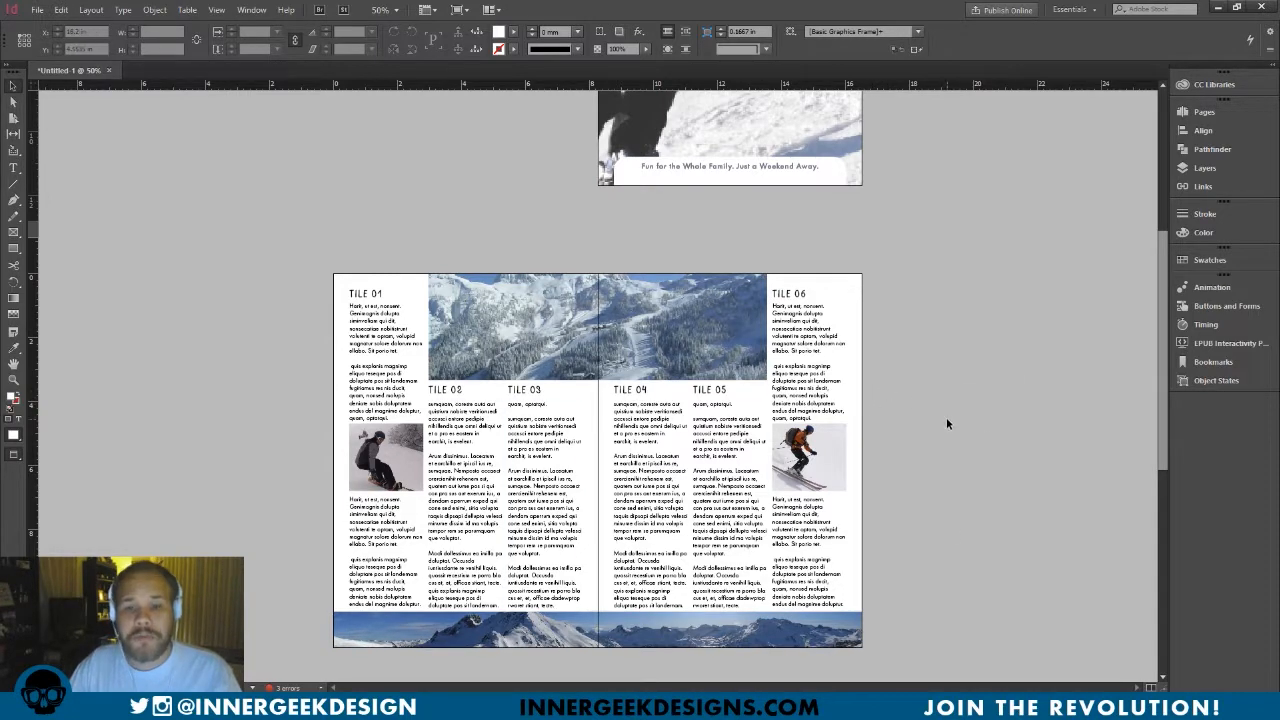
# Place the big-white-6-1397617 photo from the Diamond Slopes folder on disk into the empty image frame above Tile 07 and Tile 08 on the back page.
pyautogui.scroll(7, 947, 420)
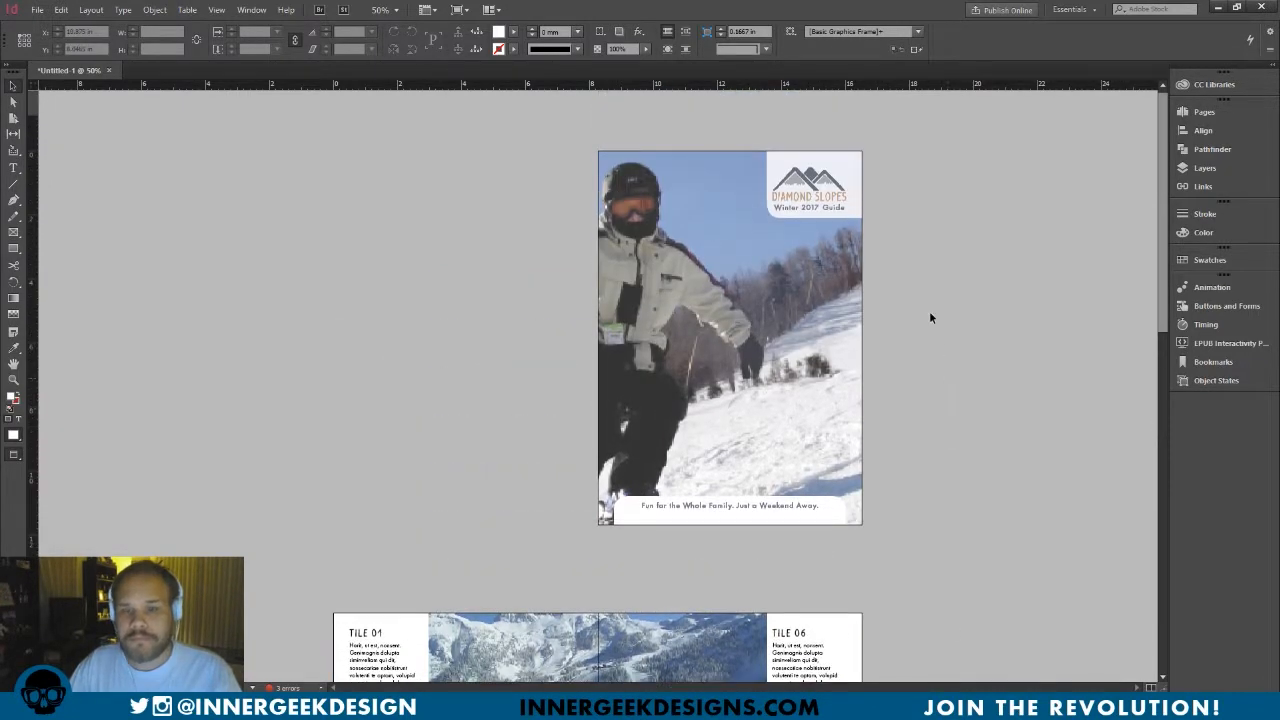
pyautogui.scroll(-9, 817, 355)
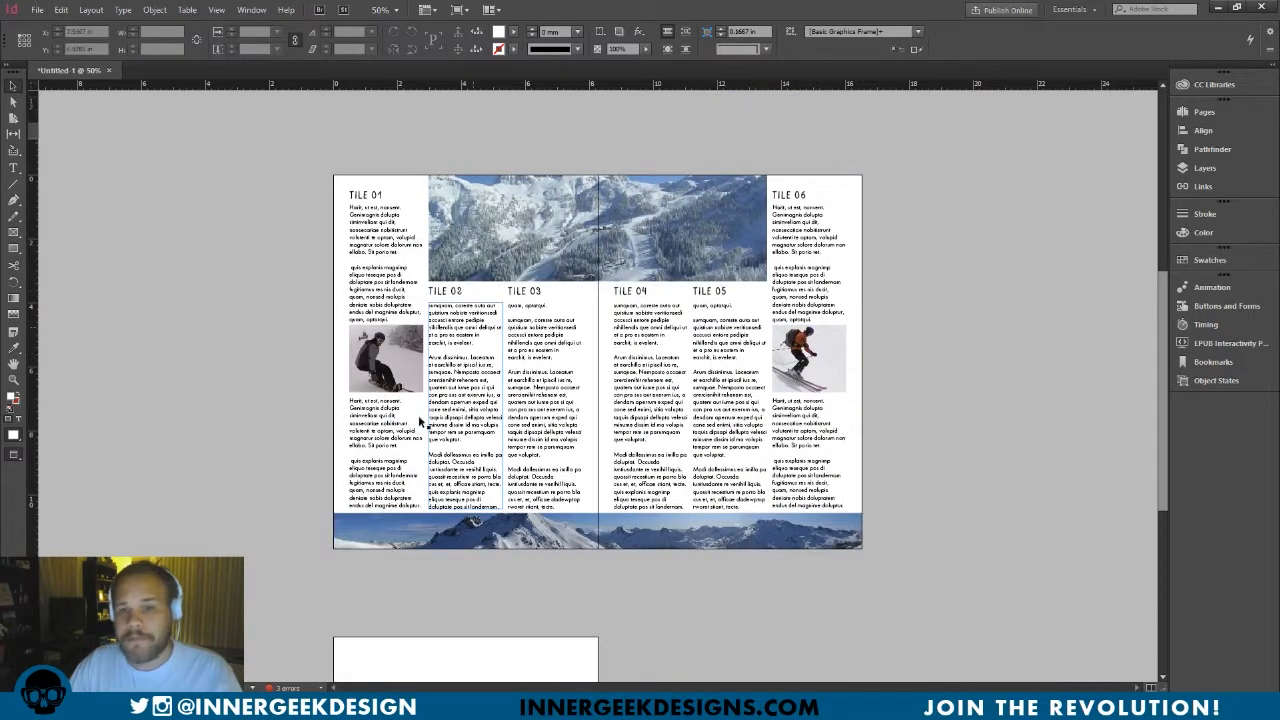
pyautogui.scroll(-7, 810, 389)
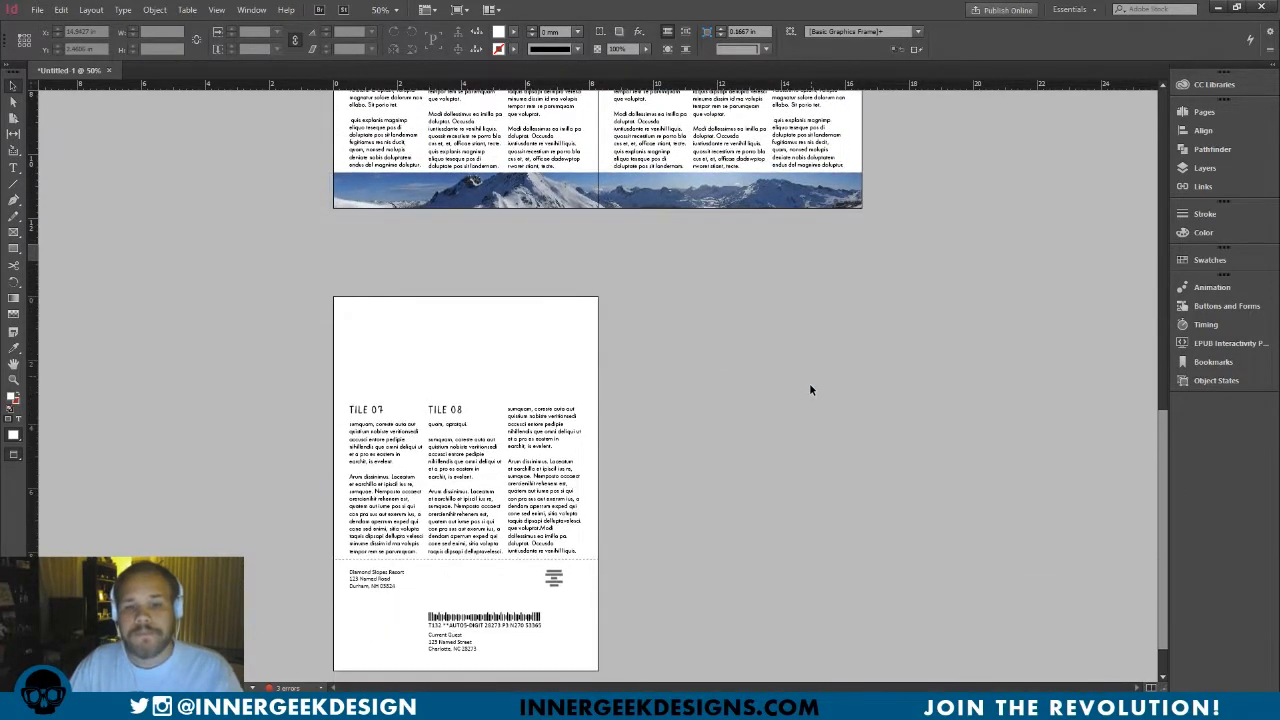
pyautogui.scroll(-1, 810, 389)
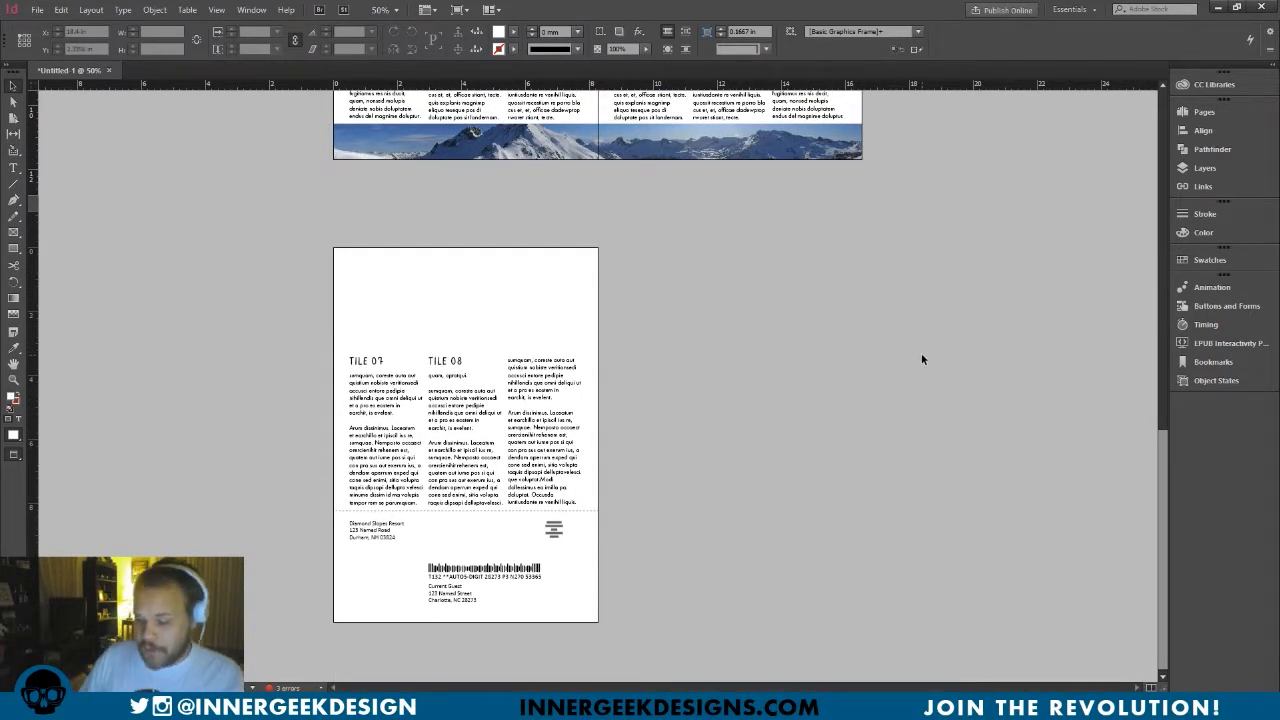
pyautogui.hotkey('ctrl', '=')
pyautogui.press('w')
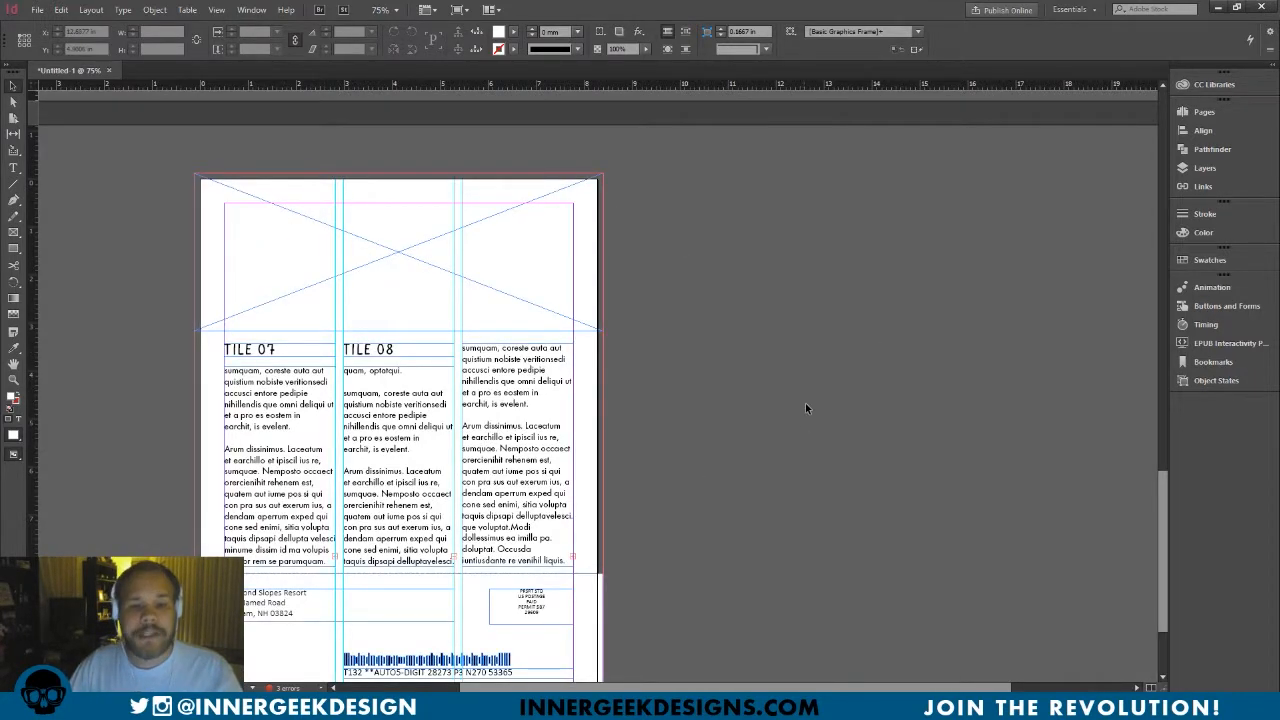
pyautogui.scroll(-2, 805, 405)
pyautogui.scroll(1, 805, 407)
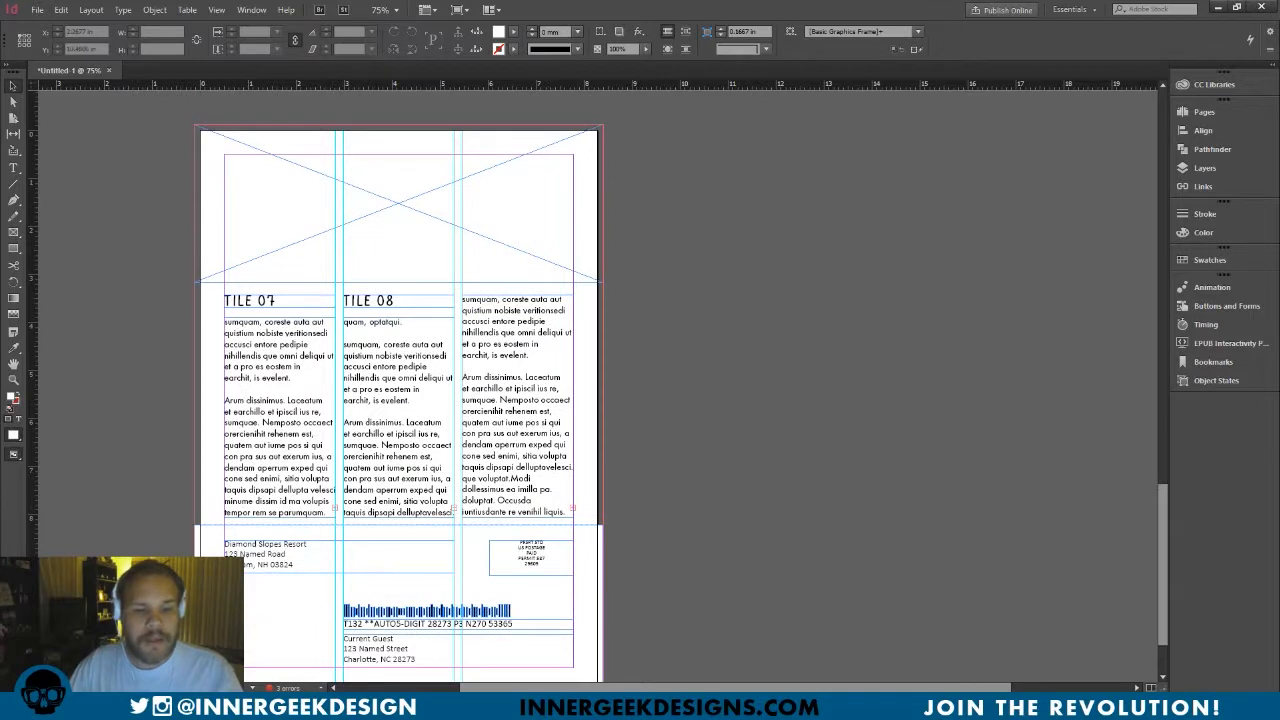
pyautogui.hotkey('alt', 'Tab')
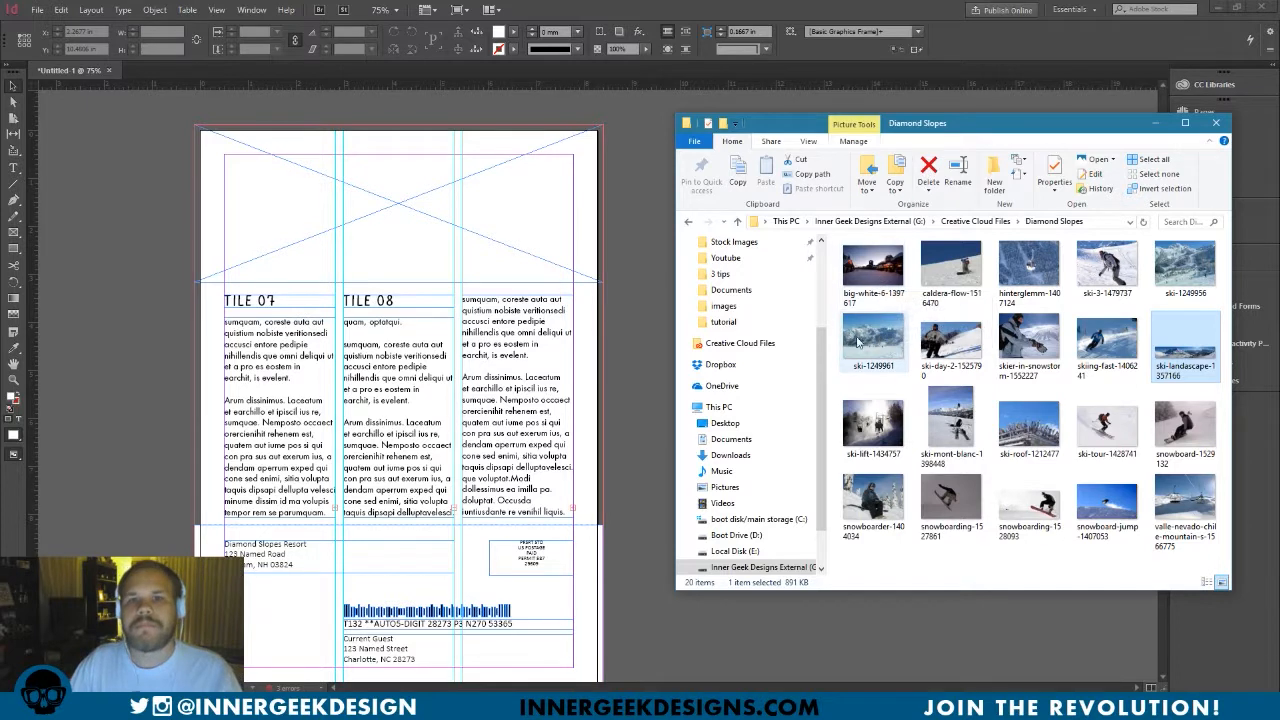
pyautogui.moveTo(870, 285); pyautogui.dragTo(432, 230)
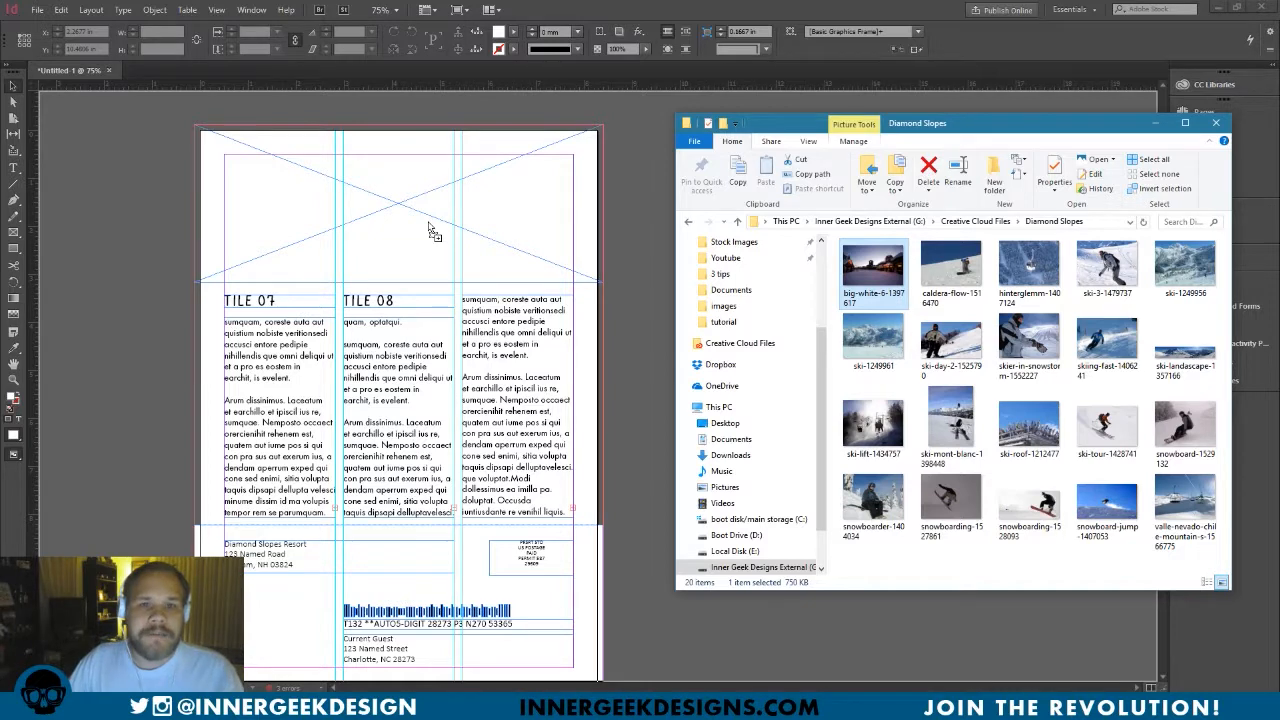
pyautogui.moveTo(432, 230); pyautogui.dragTo(432, 228)
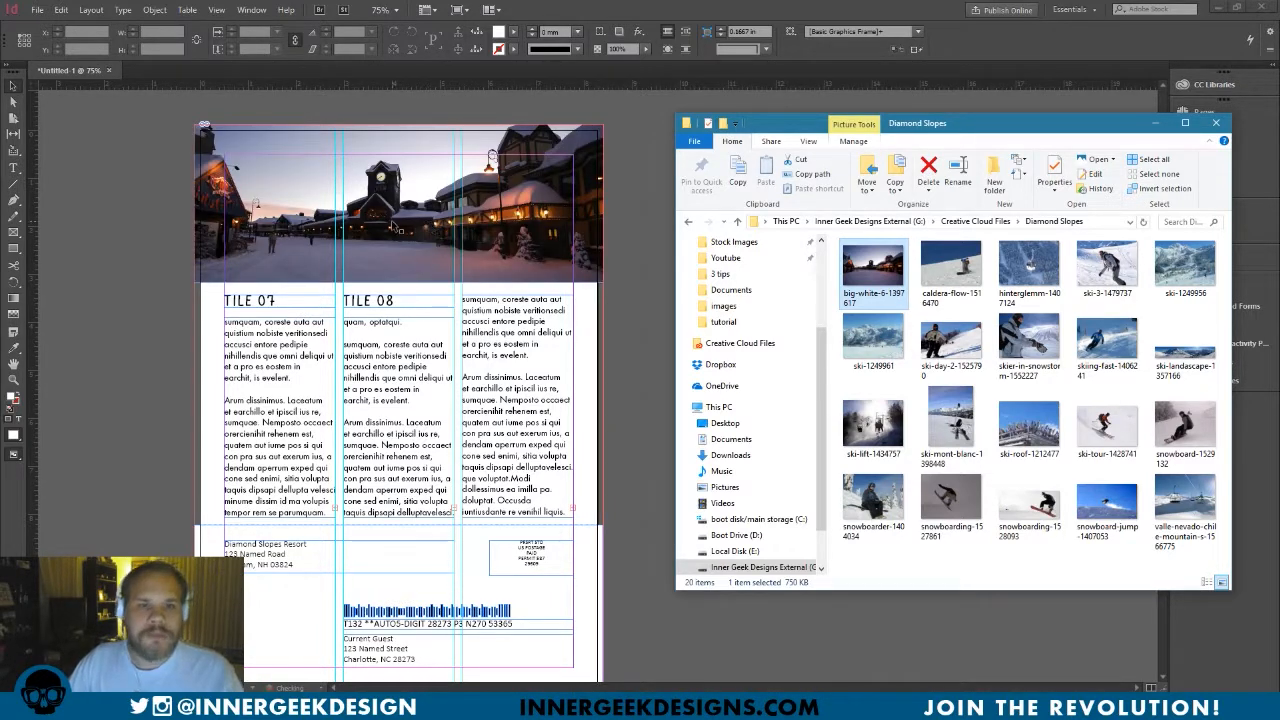
# Scale the village photo inside the back-page frame proportionally down to about 8.86 in wide, keeping the whole frame covered.
pyautogui.click(398, 224)
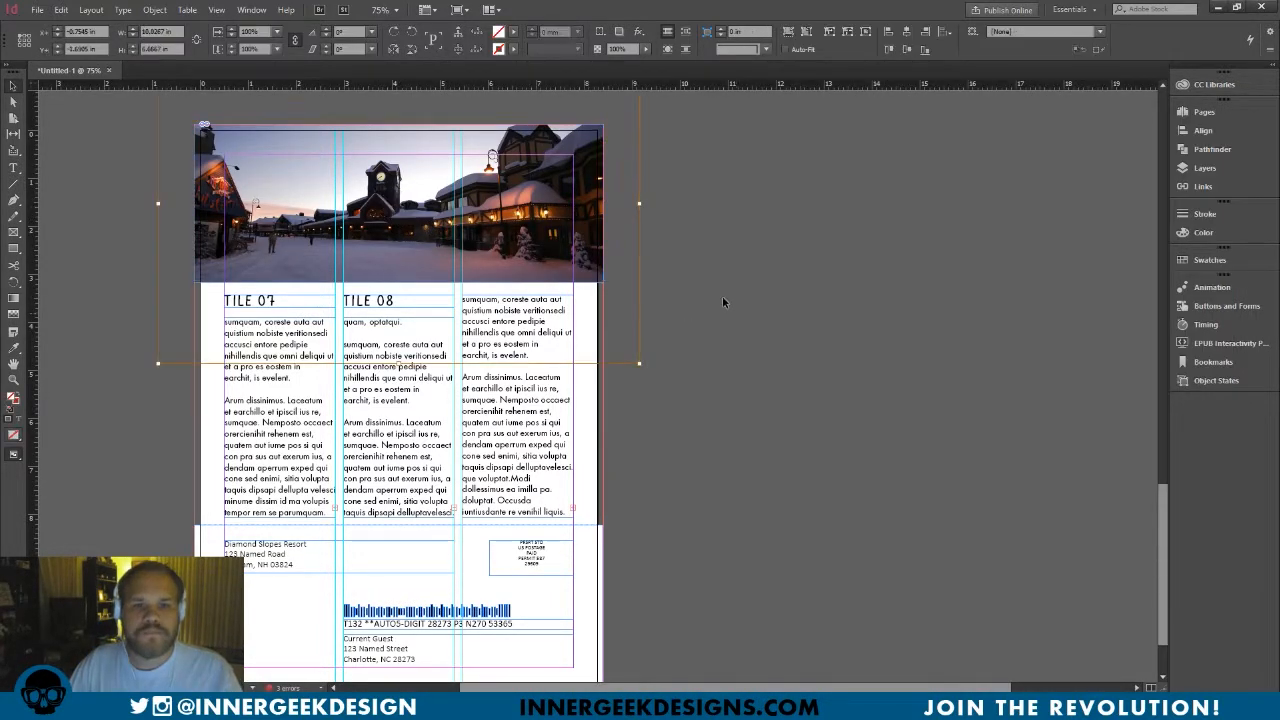
pyautogui.scroll(3, 718, 295)
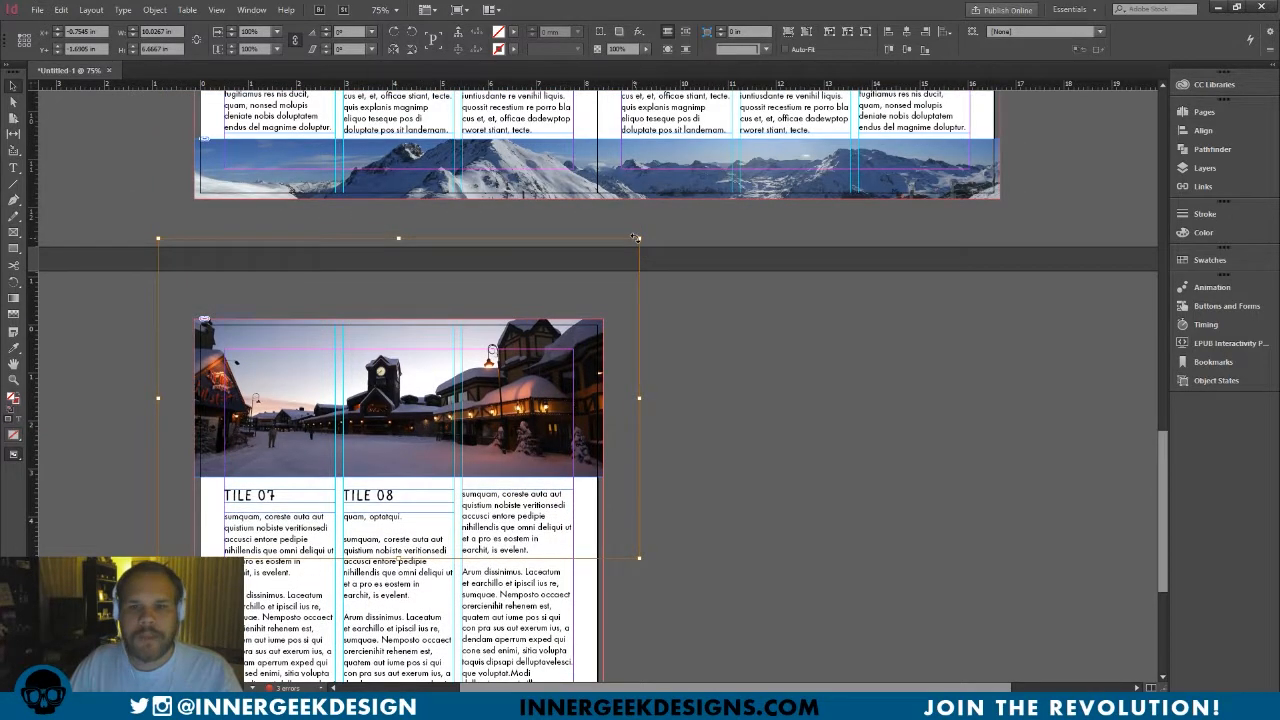
pyautogui.moveTo(639, 237); pyautogui.dragTo(608, 274)
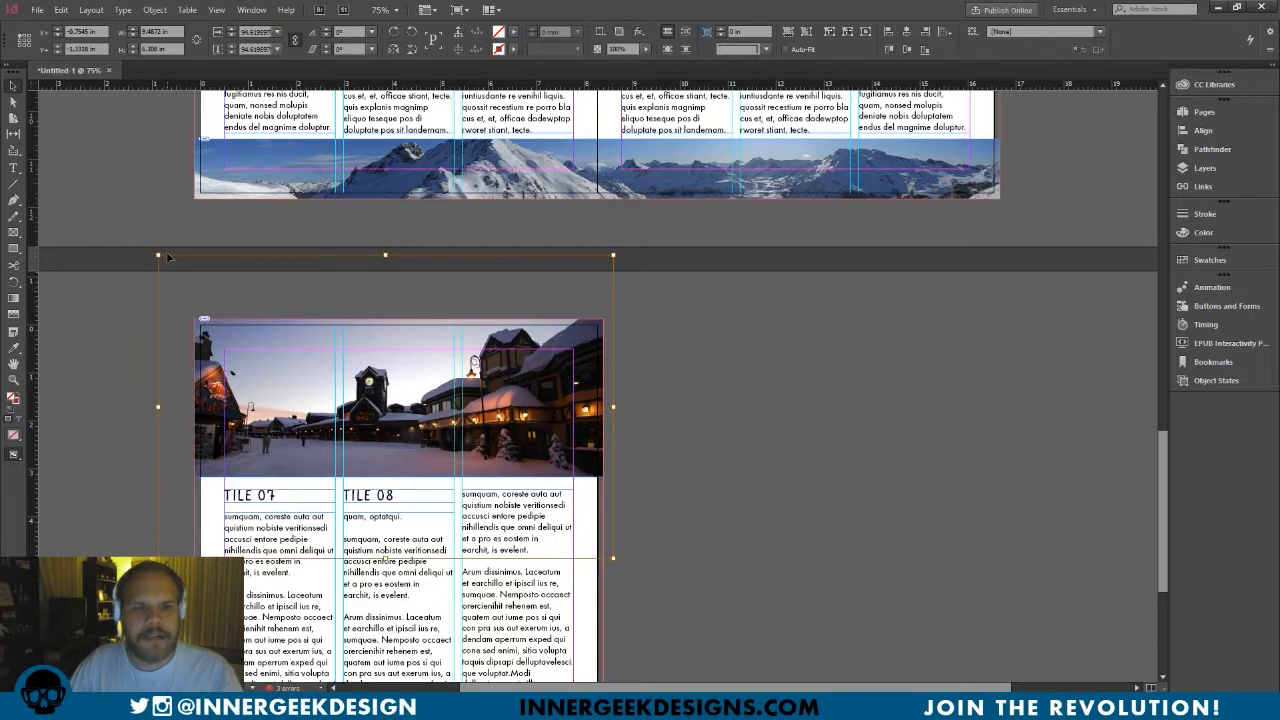
pyautogui.moveTo(158, 254); pyautogui.dragTo(188, 274)
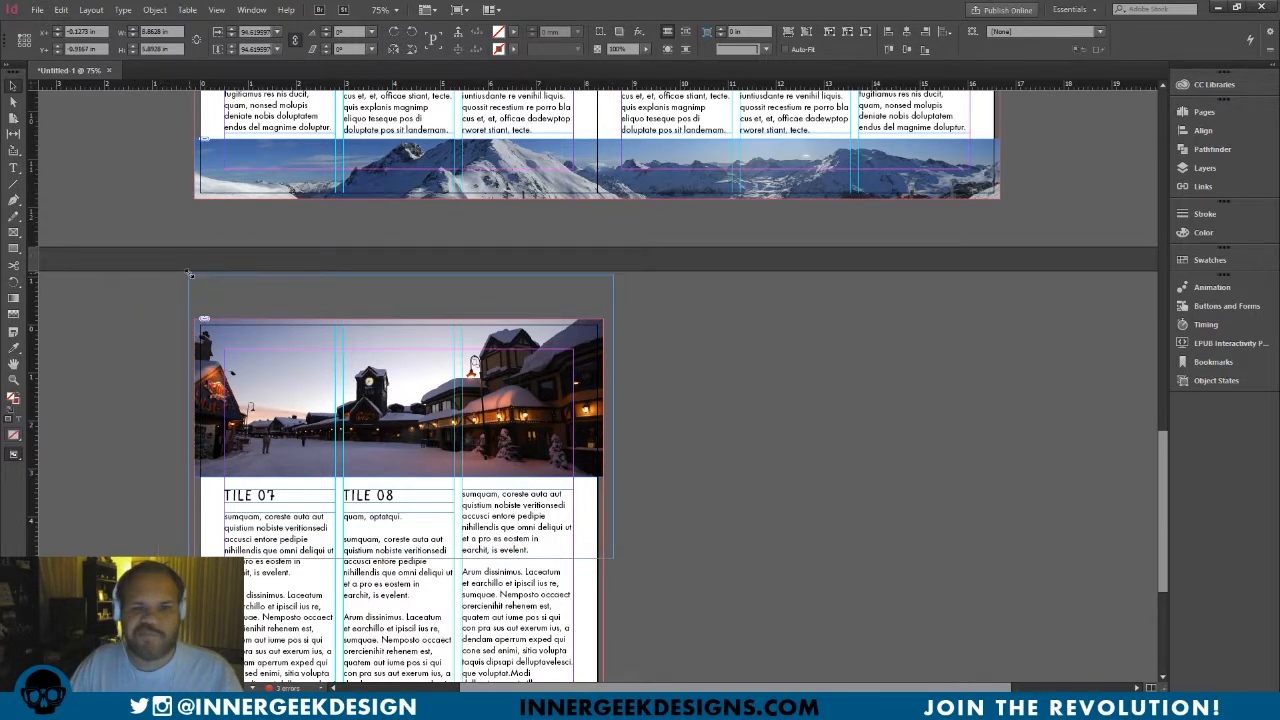
pyautogui.click(700, 461)
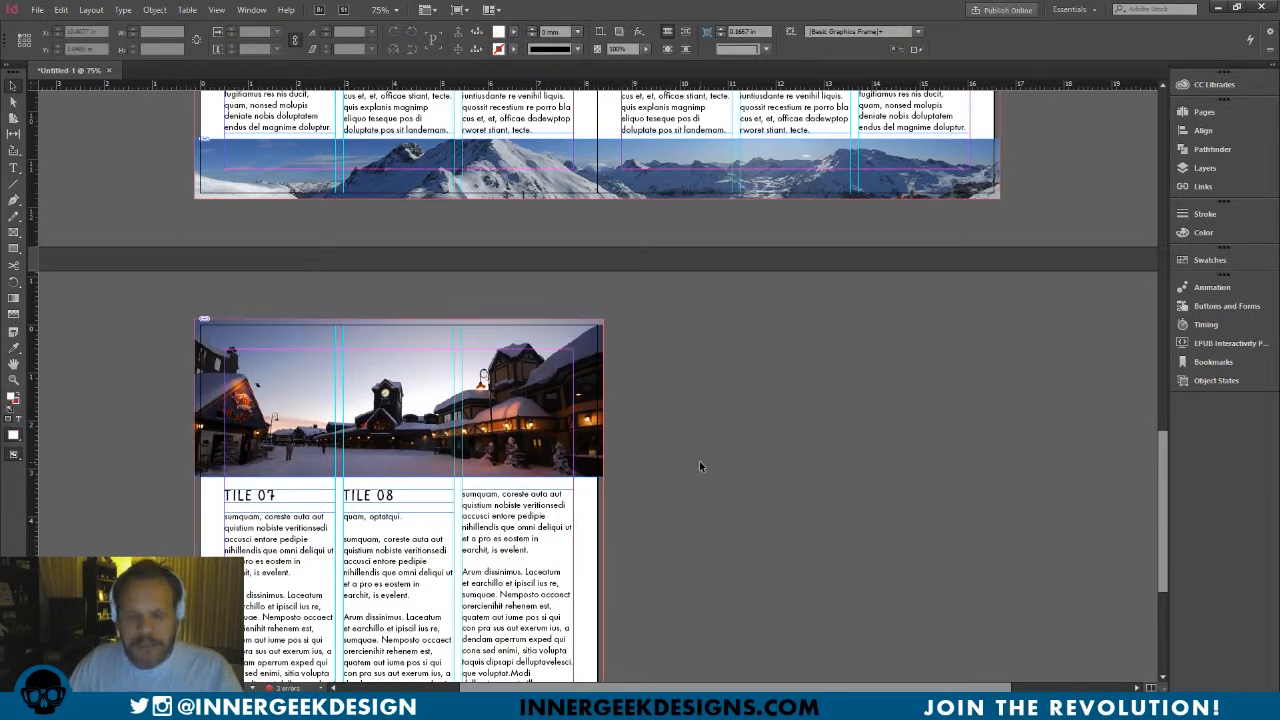
# Review the back page without guides, and look over the cover, inside spread and back page together at 25% zoom.
pyautogui.press('w')
pyautogui.scroll(-5, 704, 420)
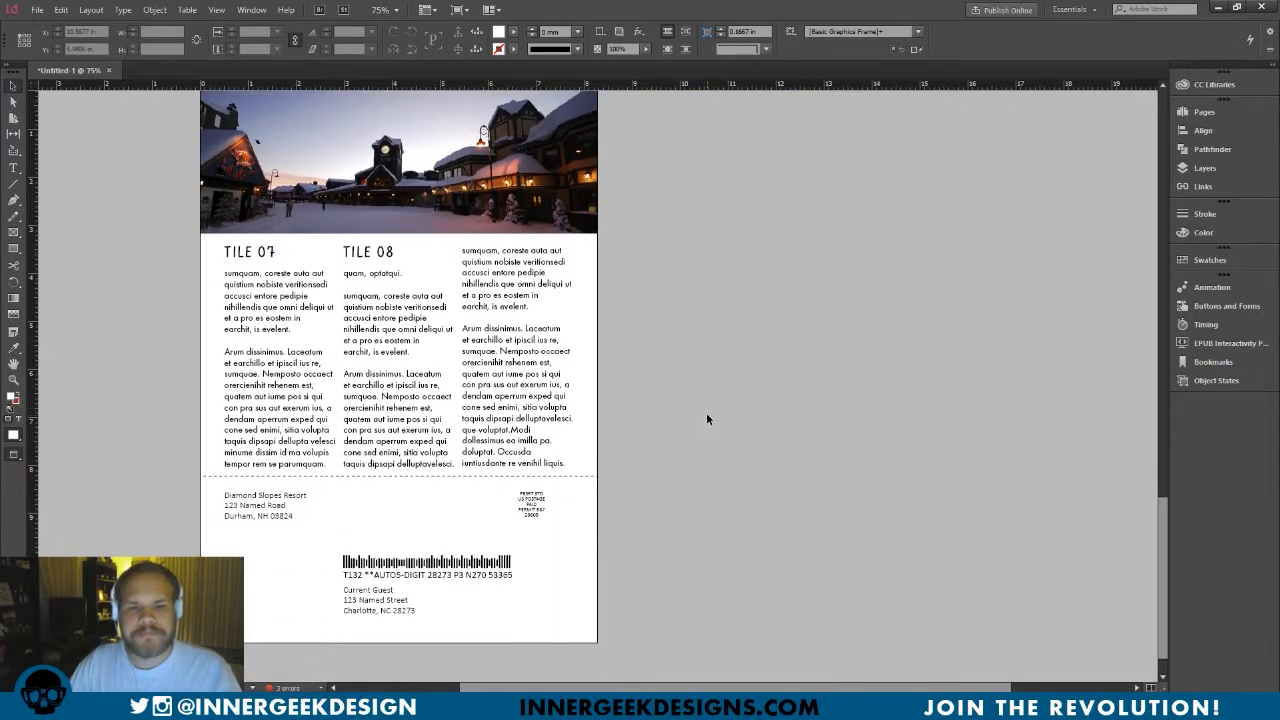
pyautogui.scroll(3, 708, 397)
pyautogui.scroll(-1, 678, 358)
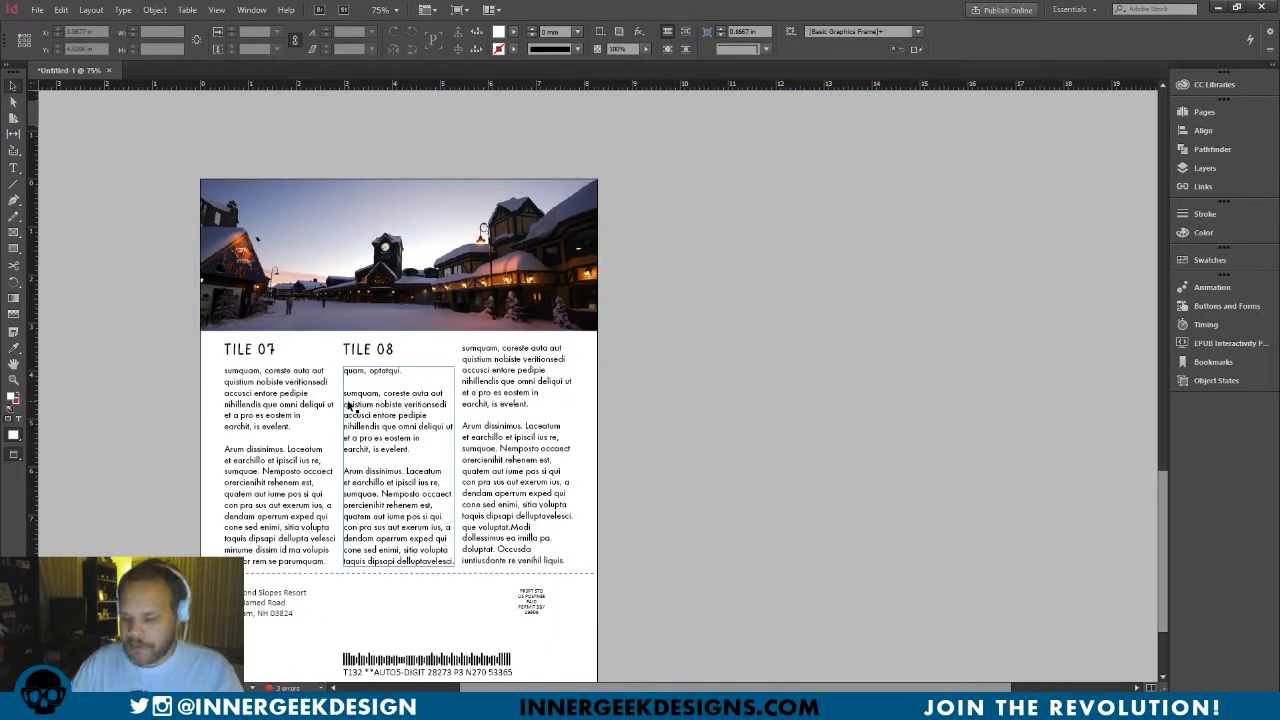
pyautogui.hotkey('ctrl', '-')
pyautogui.hotkey('ctrl', '-')
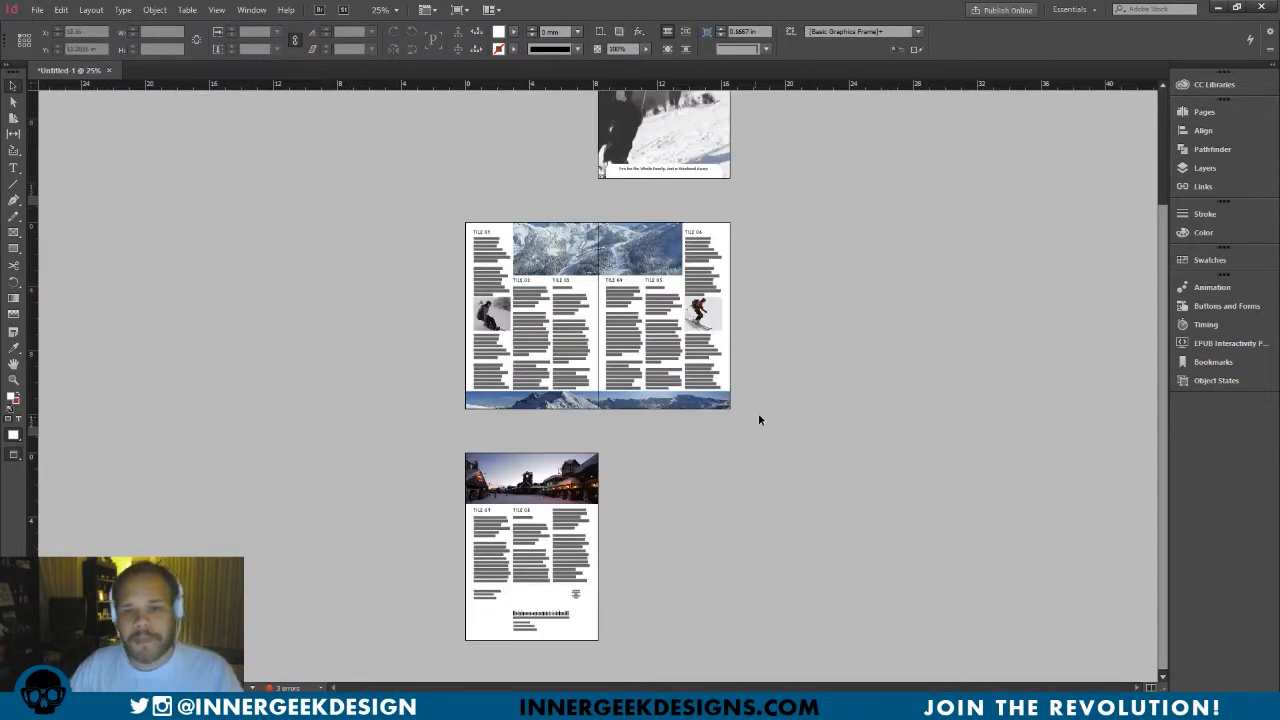
pyautogui.scroll(2, 759, 420)
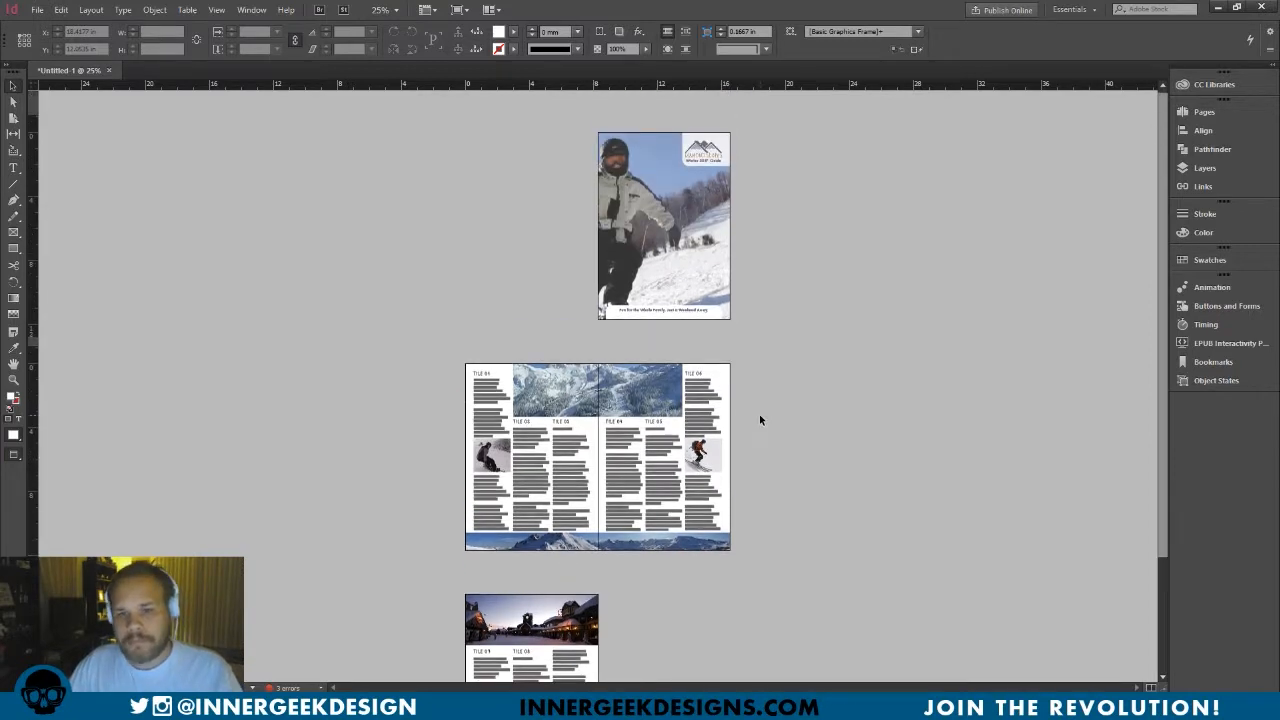
pyautogui.scroll(-3, 759, 420)
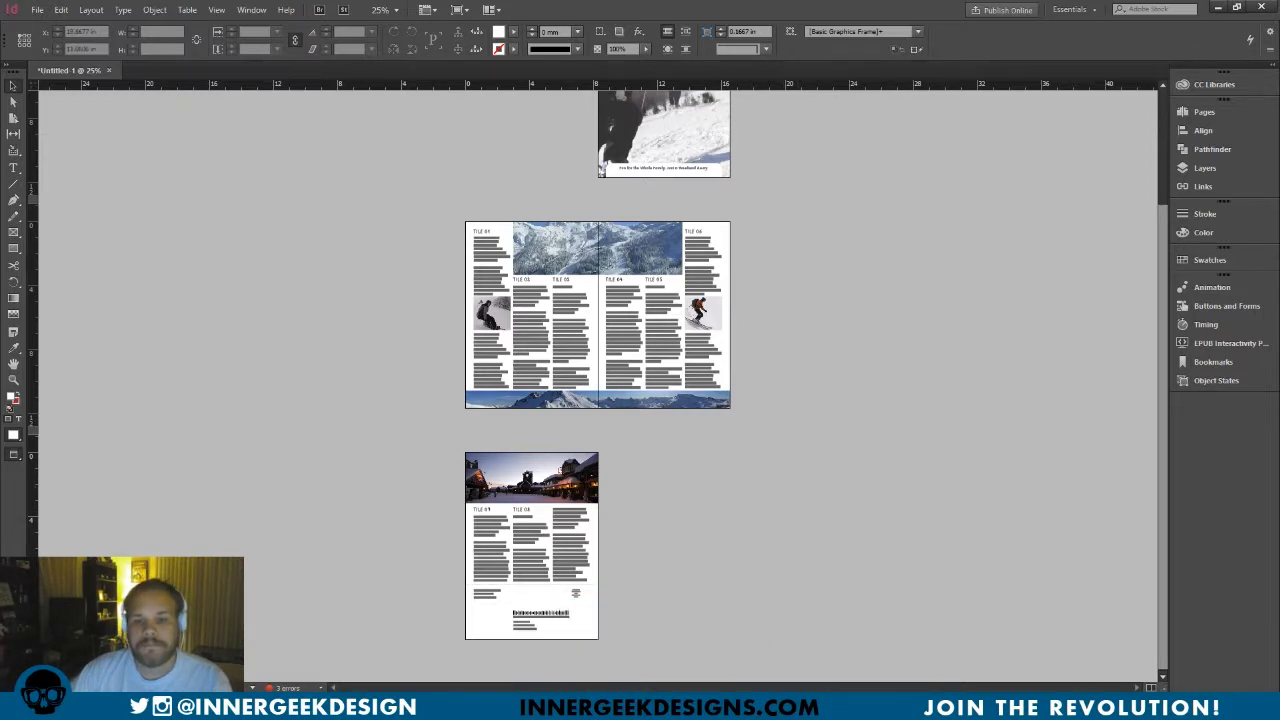
pyautogui.hotkey('alt', 'Tab')
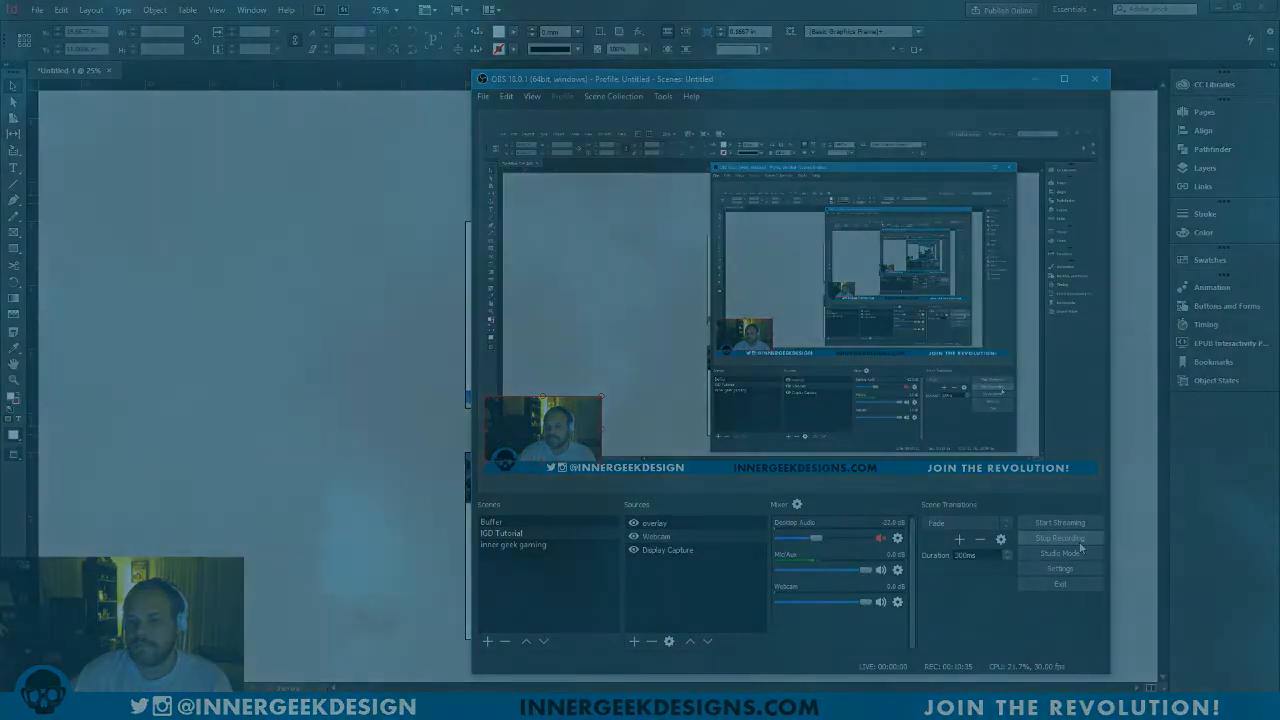